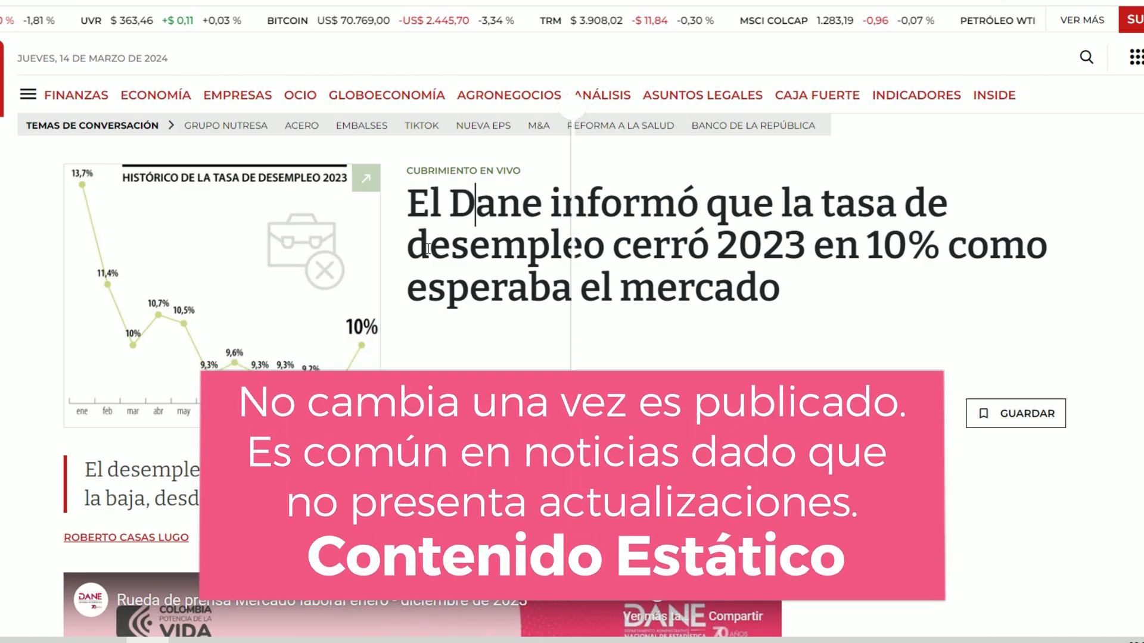
Step: Highlight "desempleo cerró 2023" in the La República article's headline
{"action": "left_click_drag", "start_coordinate": [409, 241], "coordinate": [805, 247]}
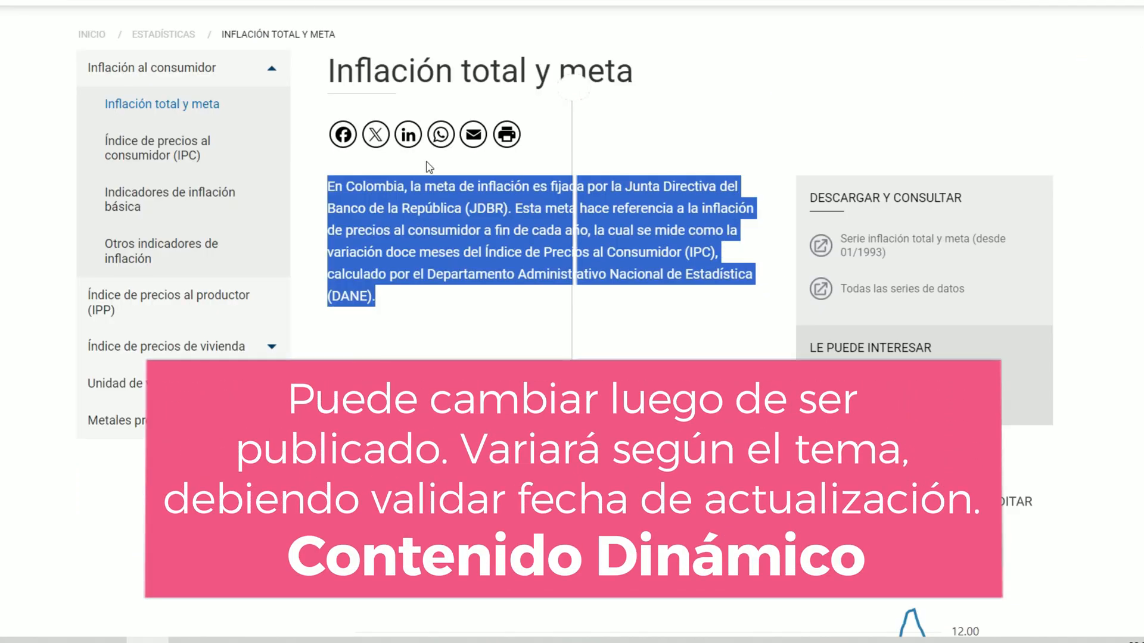
Step: Examine the Banco de la República inflation page, highlighting the date "Febrero de 2024" and reviewing the chart below it
{"action": "scroll", "coordinate": [505, 245], "scroll_direction": "up", "scroll_amount": 3}
{"action": "left_click", "coordinate": [490, 364]}
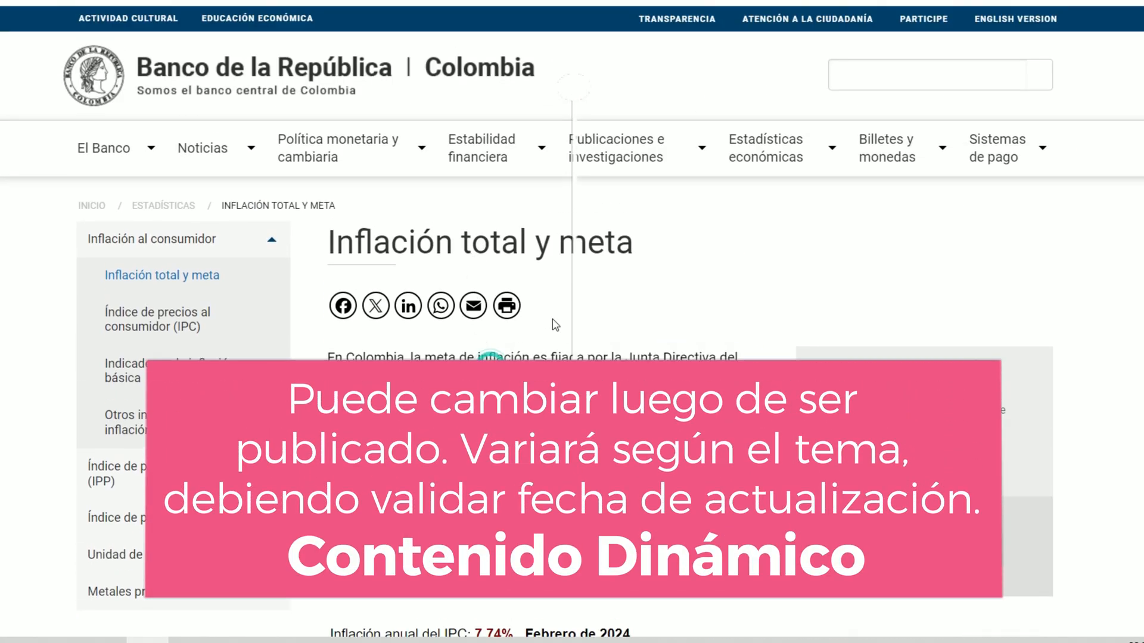
{"action": "scroll", "coordinate": [637, 256], "scroll_direction": "down", "scroll_amount": 3}
{"action": "scroll", "coordinate": [603, 315], "scroll_direction": "down", "scroll_amount": 6}
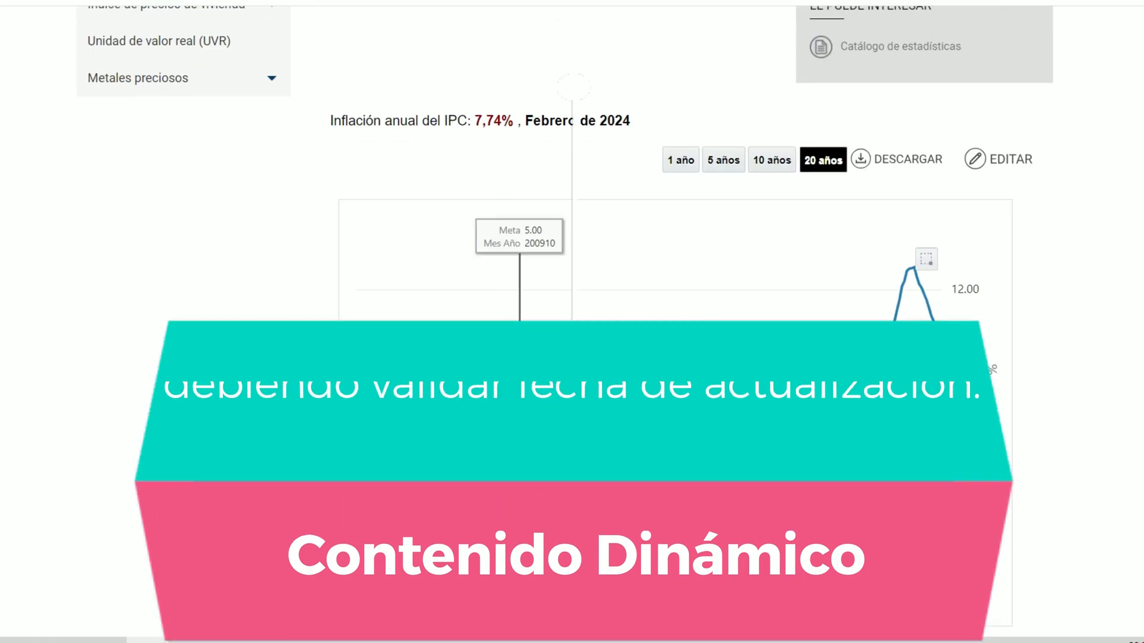
{"action": "scroll", "coordinate": [1046, 299], "scroll_direction": "up", "scroll_amount": 3}
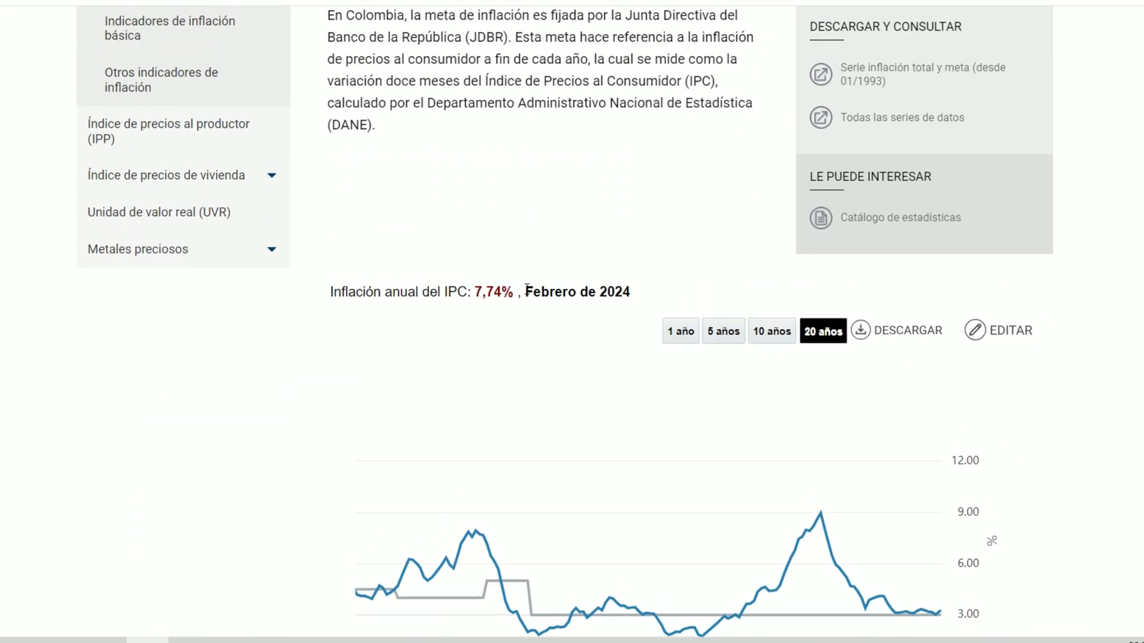
{"action": "left_click_drag", "start_coordinate": [527, 292], "coordinate": [629, 292]}
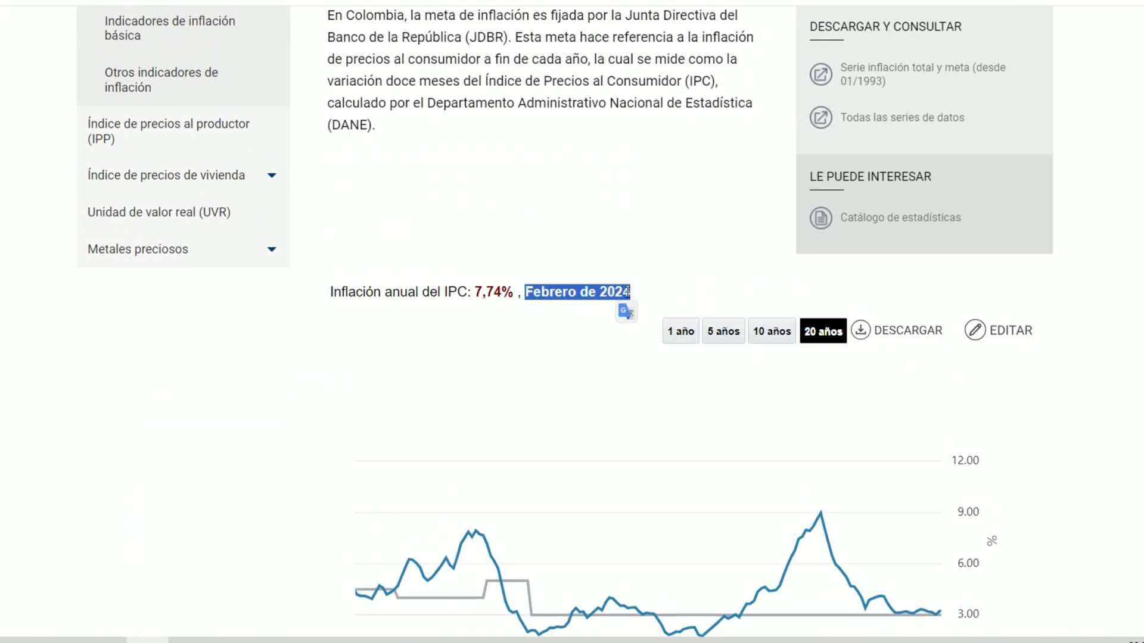
{"action": "scroll", "coordinate": [628, 292], "scroll_direction": "up", "scroll_amount": 6}
{"action": "scroll", "coordinate": [610, 298], "scroll_direction": "down", "scroll_amount": 10}
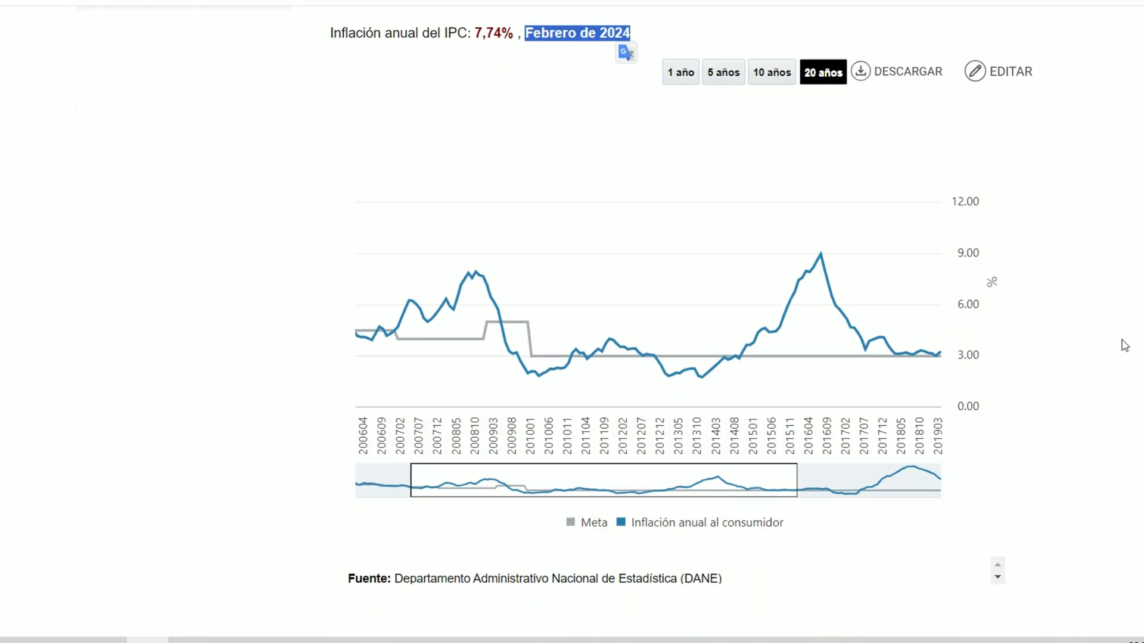
{"action": "scroll", "coordinate": [1124, 346], "scroll_direction": "down", "scroll_amount": 5}
{"action": "scroll", "coordinate": [1062, 345], "scroll_direction": "up", "scroll_amount": 15}
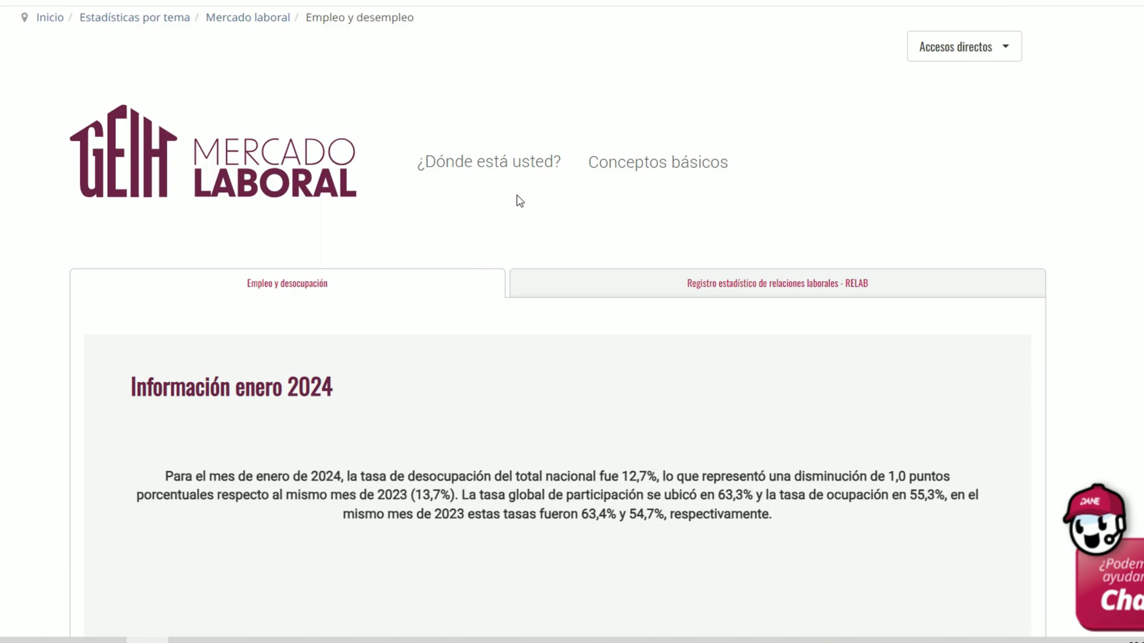
Step: Examine the DANE labour market page, highlighting the "enero 2024" period in its information heading
{"action": "scroll", "coordinate": [605, 230], "scroll_direction": "up", "scroll_amount": 4}
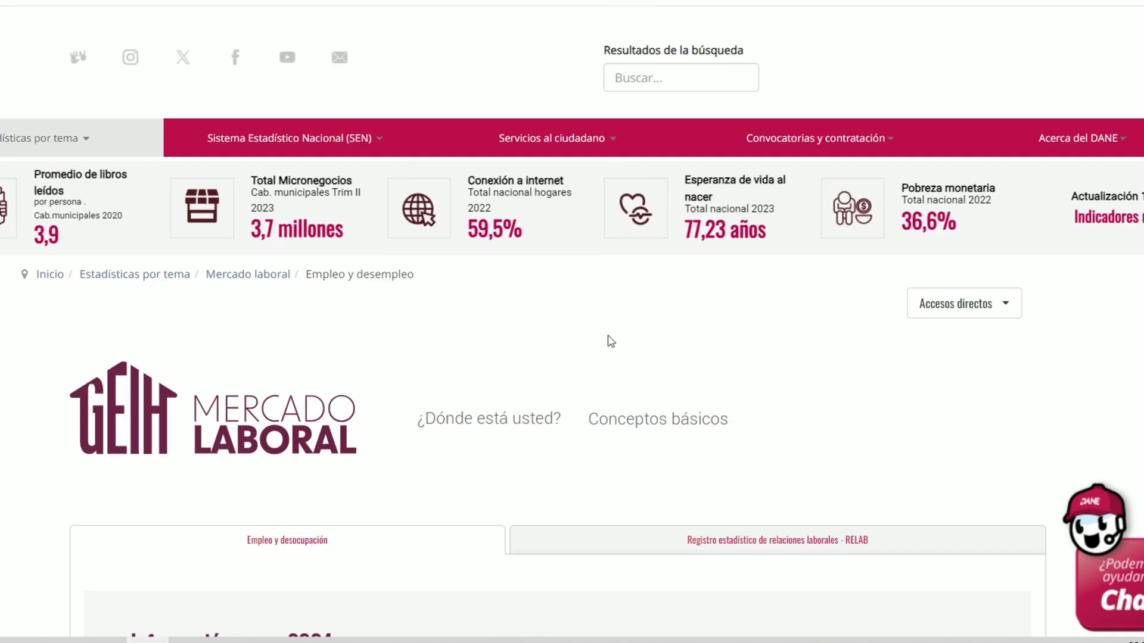
{"action": "scroll", "coordinate": [615, 350], "scroll_direction": "down", "scroll_amount": 7}
{"action": "scroll", "coordinate": [615, 341], "scroll_direction": "down", "scroll_amount": 4}
{"action": "scroll", "coordinate": [625, 342], "scroll_direction": "up", "scroll_amount": 3}
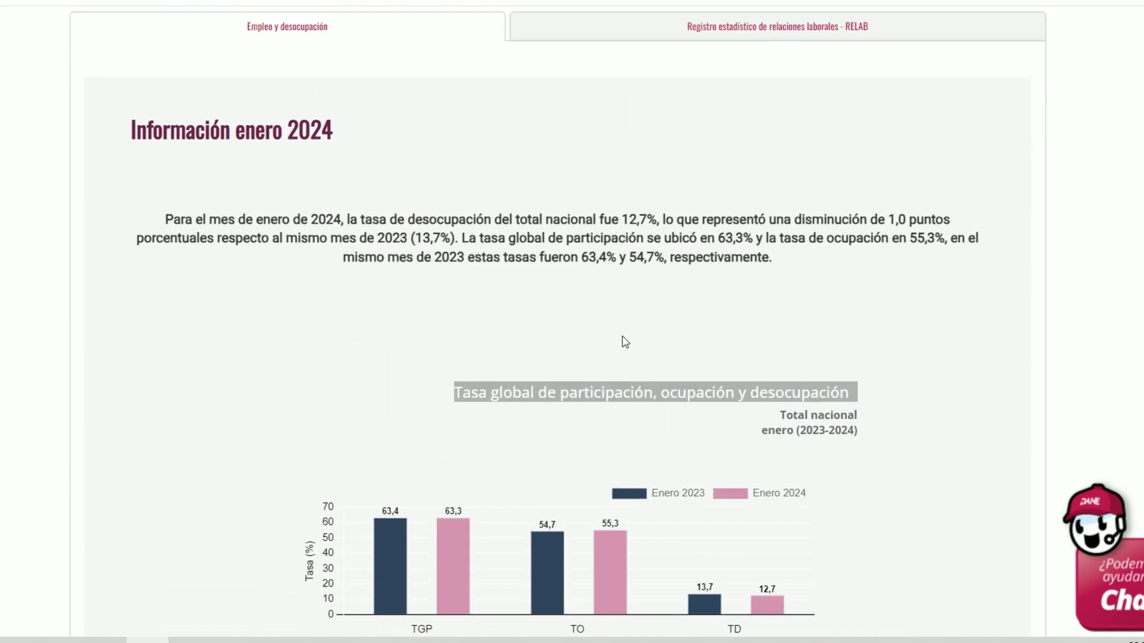
{"action": "left_click_drag", "start_coordinate": [239, 132], "coordinate": [345, 148]}
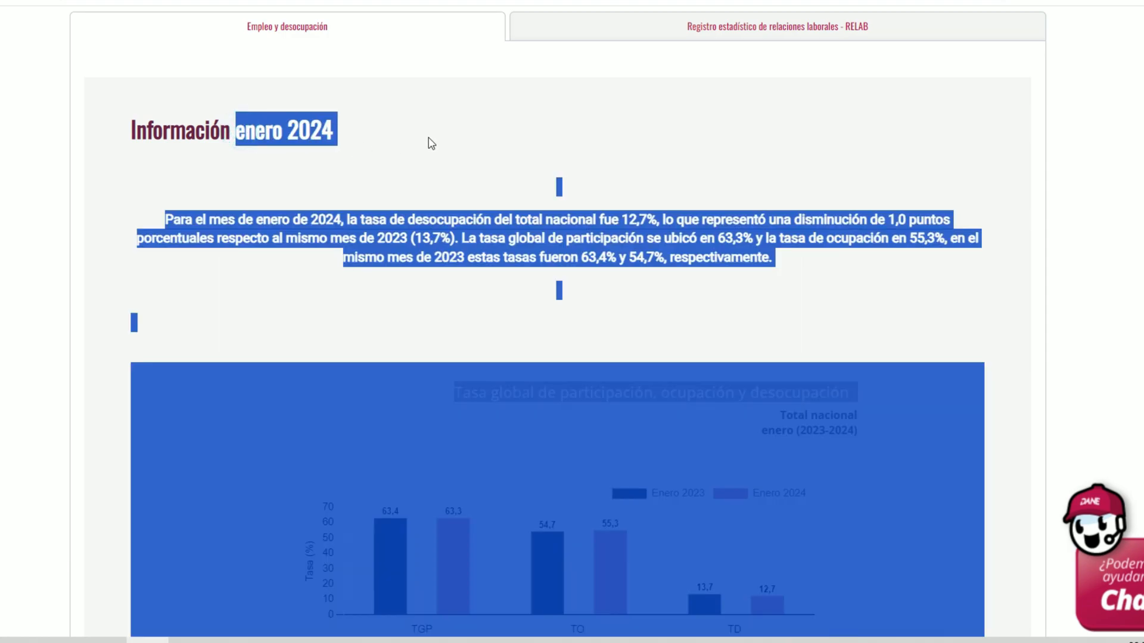
{"action": "left_click", "coordinate": [410, 57]}
{"action": "scroll", "coordinate": [467, 291], "scroll_direction": "up", "scroll_amount": 6}
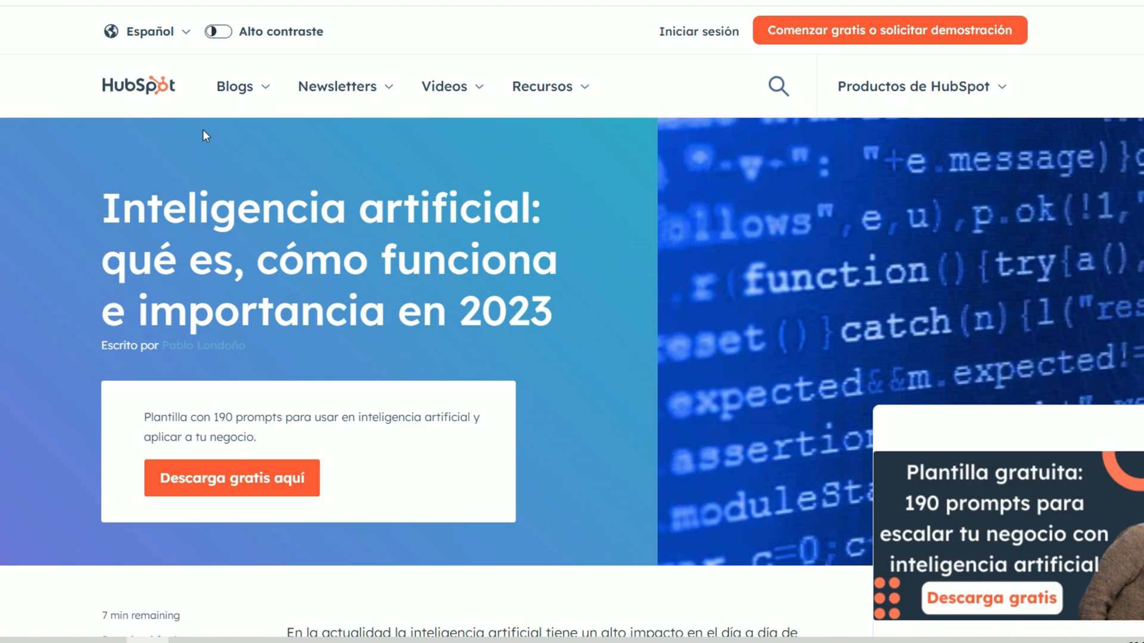
Step: Highlight "Inteligencia artificial" in the HubSpot article's title and the update date at the end of the article
{"action": "left_click_drag", "start_coordinate": [111, 209], "coordinate": [531, 210]}
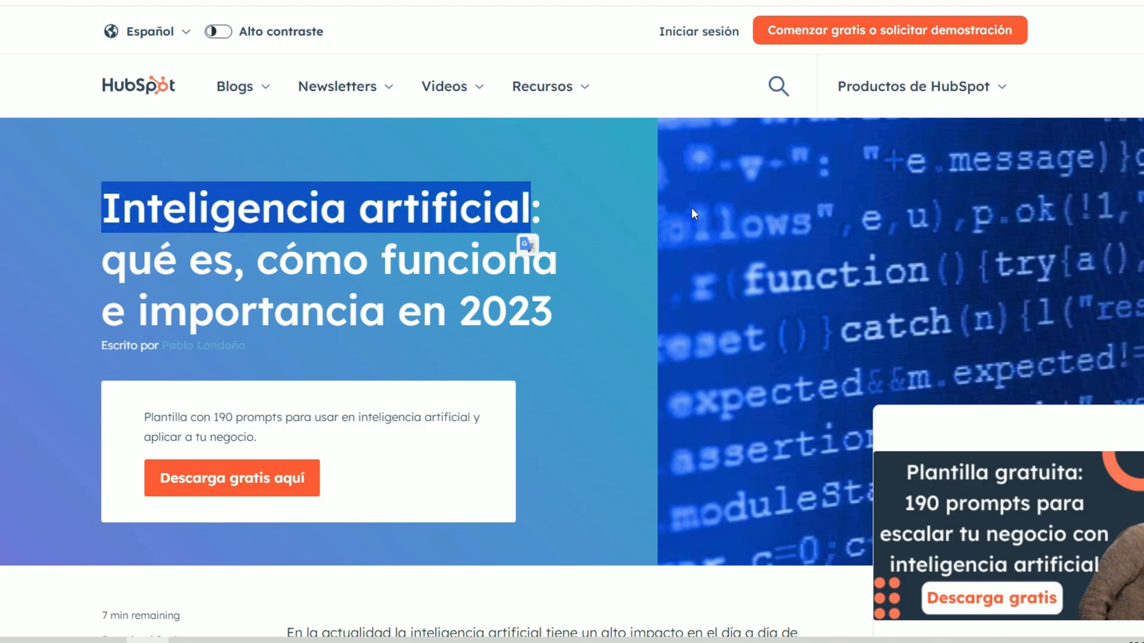
{"action": "scroll", "coordinate": [564, 353], "scroll_direction": "down", "scroll_amount": 20}
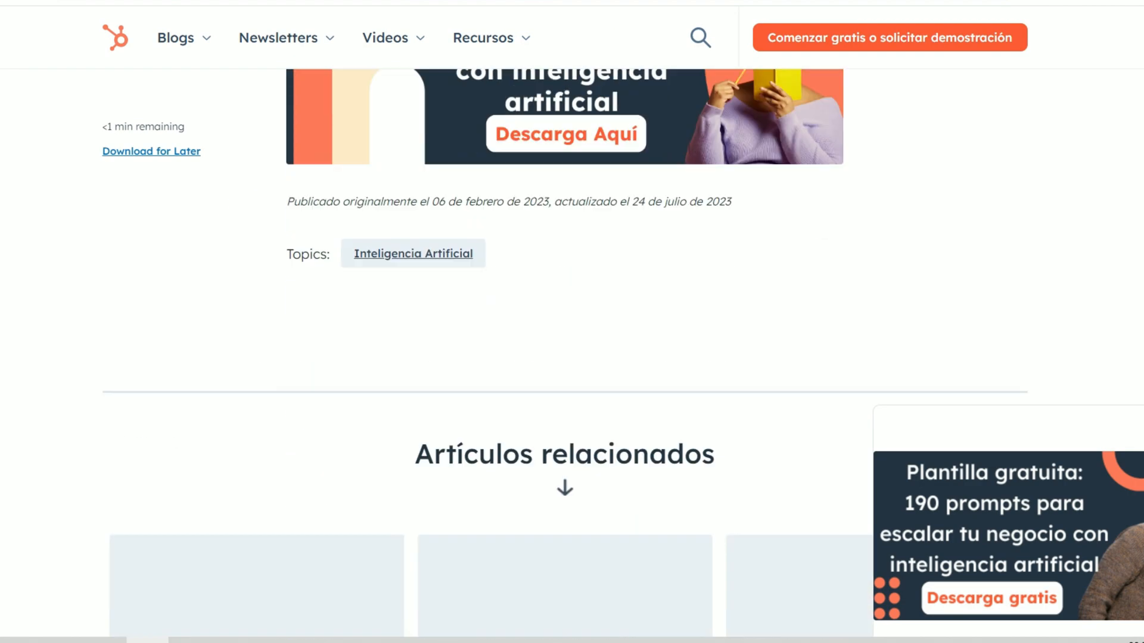
{"action": "scroll", "coordinate": [565, 353], "scroll_direction": "up", "scroll_amount": 7}
{"action": "scroll", "coordinate": [565, 352], "scroll_direction": "down", "scroll_amount": 3}
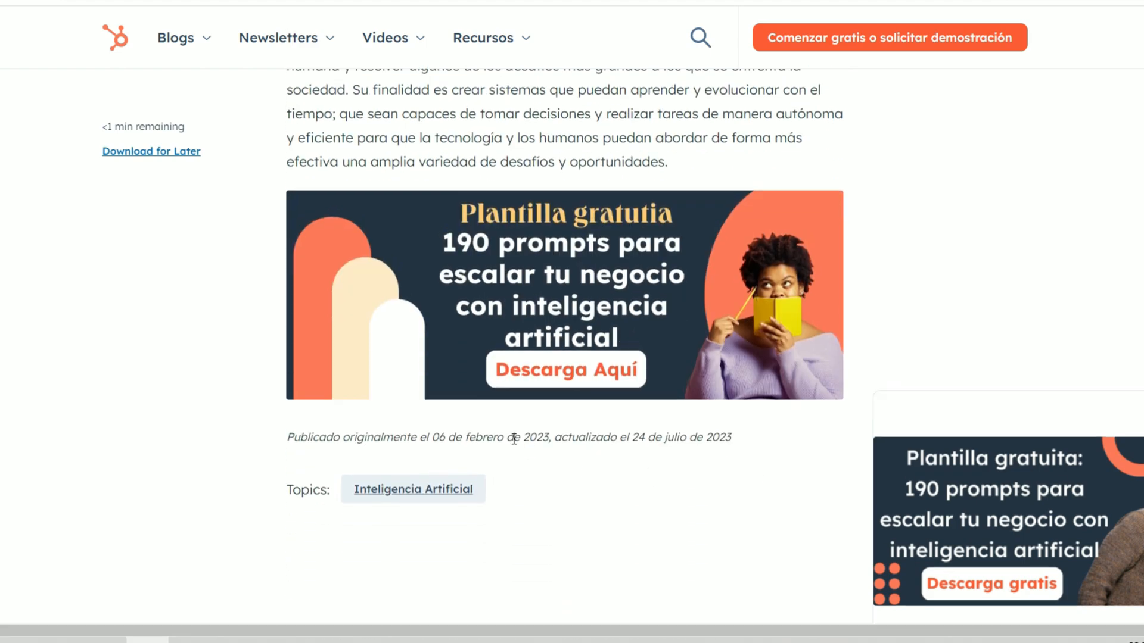
{"action": "left_click_drag", "start_coordinate": [288, 437], "coordinate": [742, 439]}
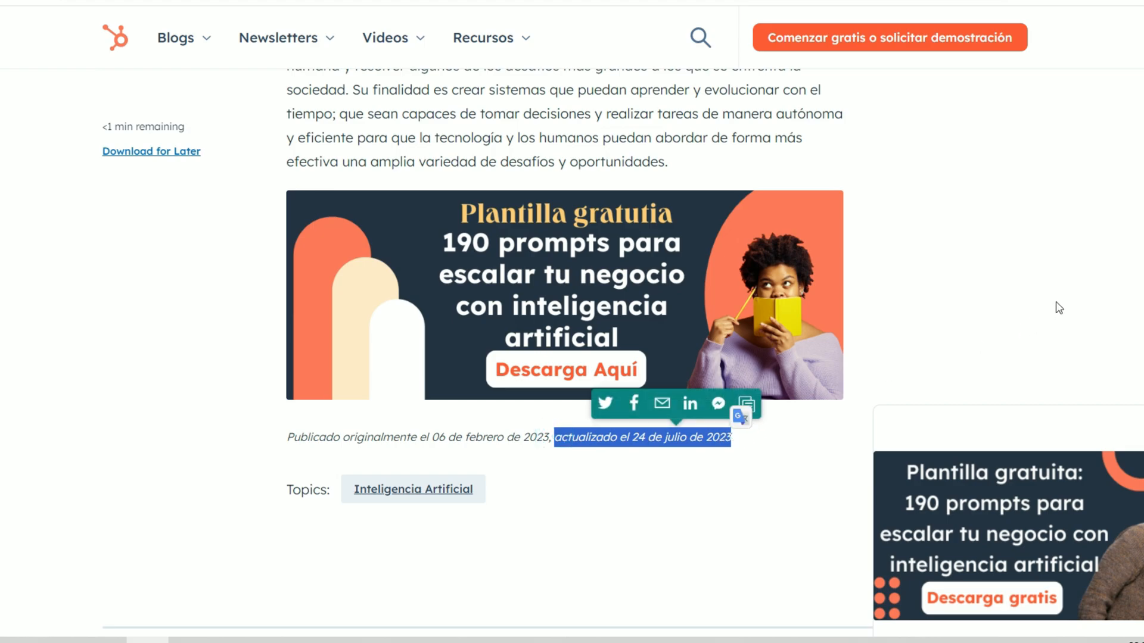
{"action": "scroll", "coordinate": [743, 439], "scroll_direction": "up", "scroll_amount": 20}
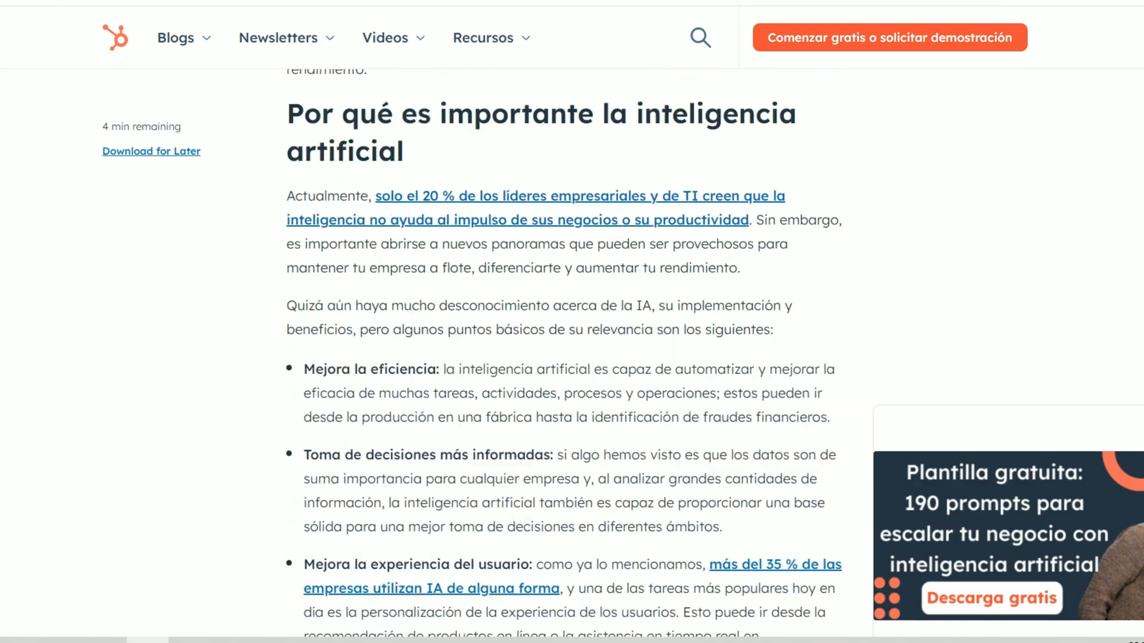
{"action": "scroll", "coordinate": [572, 351], "scroll_direction": "up", "scroll_amount": 9}
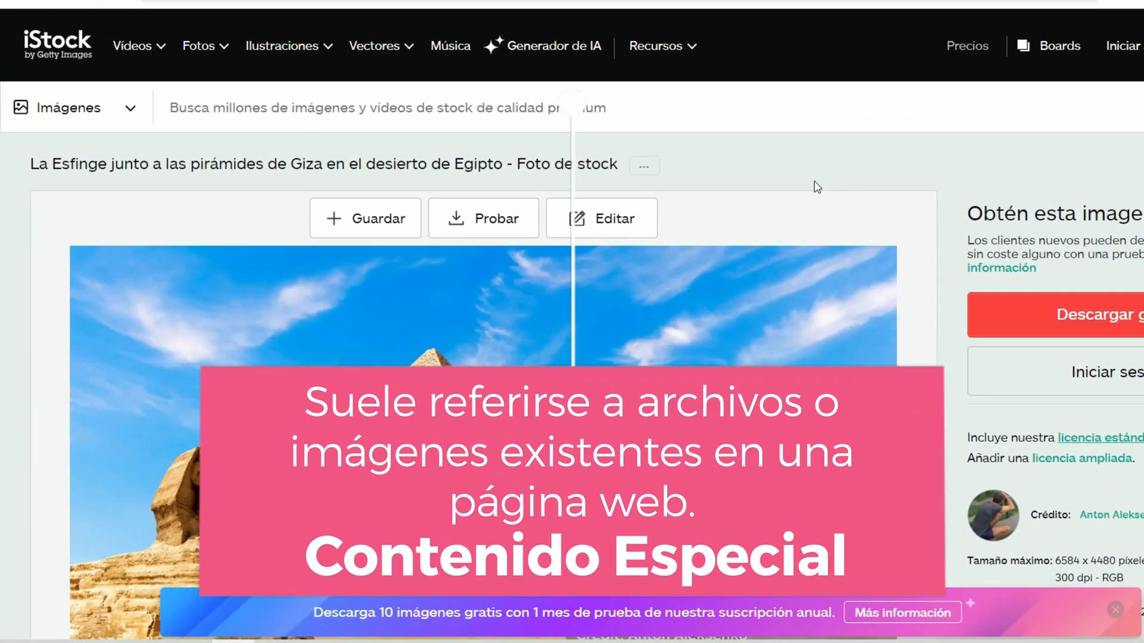
Step: Examine the iStock photo page of the Sphinx and the Giza pyramids, including its image details and description
{"action": "scroll", "coordinate": [774, 211], "scroll_direction": "down", "scroll_amount": 1}
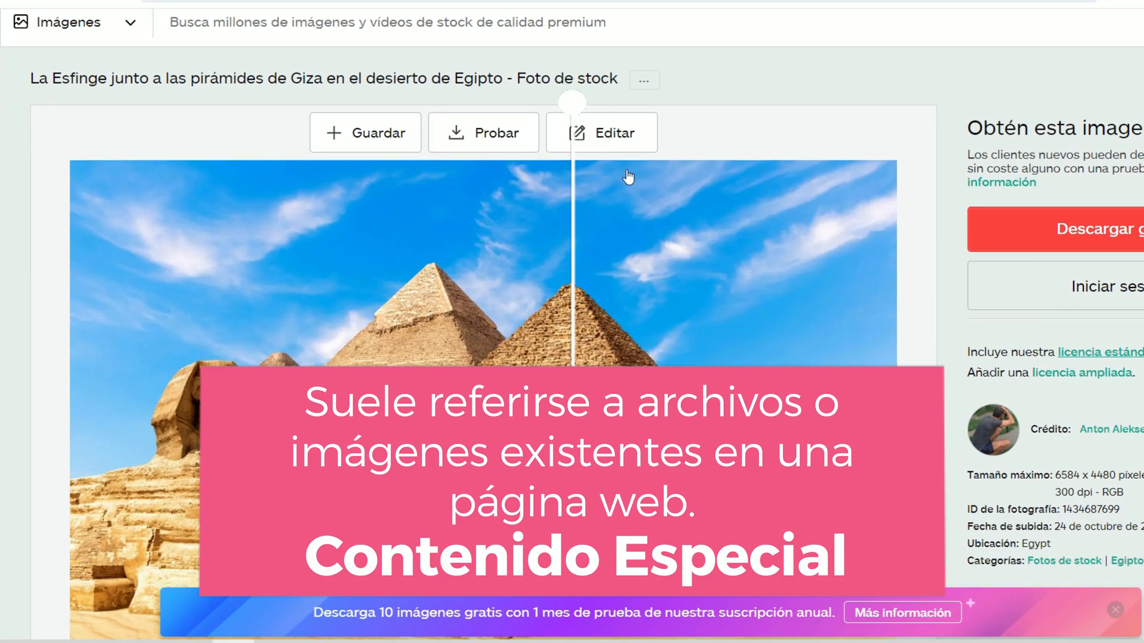
{"action": "scroll", "coordinate": [628, 178], "scroll_direction": "up", "scroll_amount": 1}
{"action": "scroll", "coordinate": [684, 216], "scroll_direction": "down", "scroll_amount": 4}
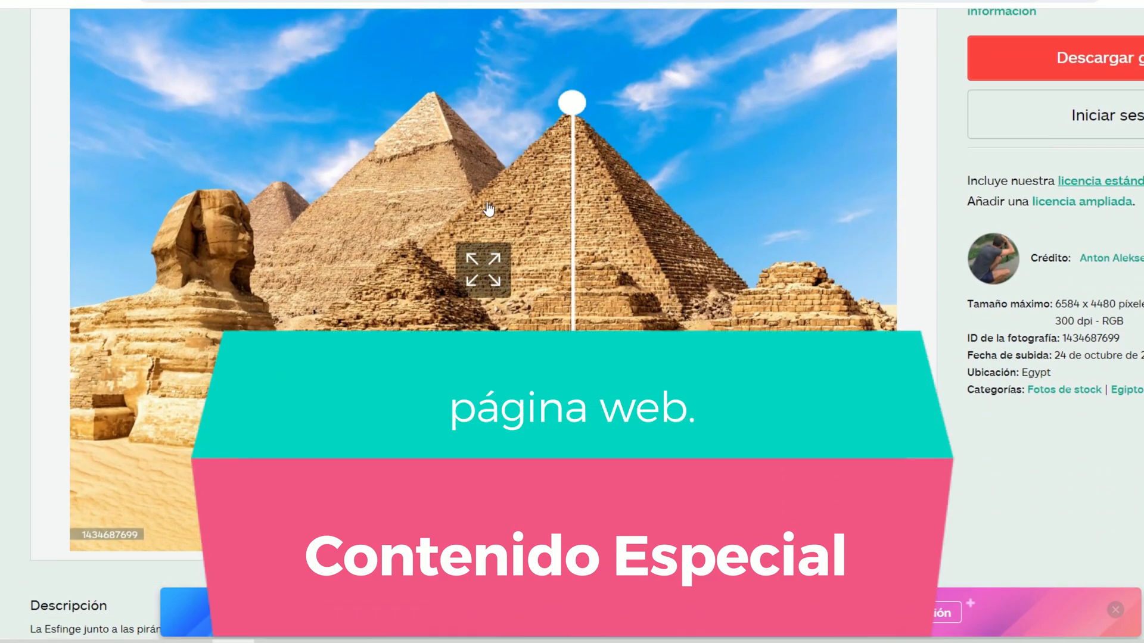
{"action": "scroll", "coordinate": [494, 195], "scroll_direction": "down", "scroll_amount": 4}
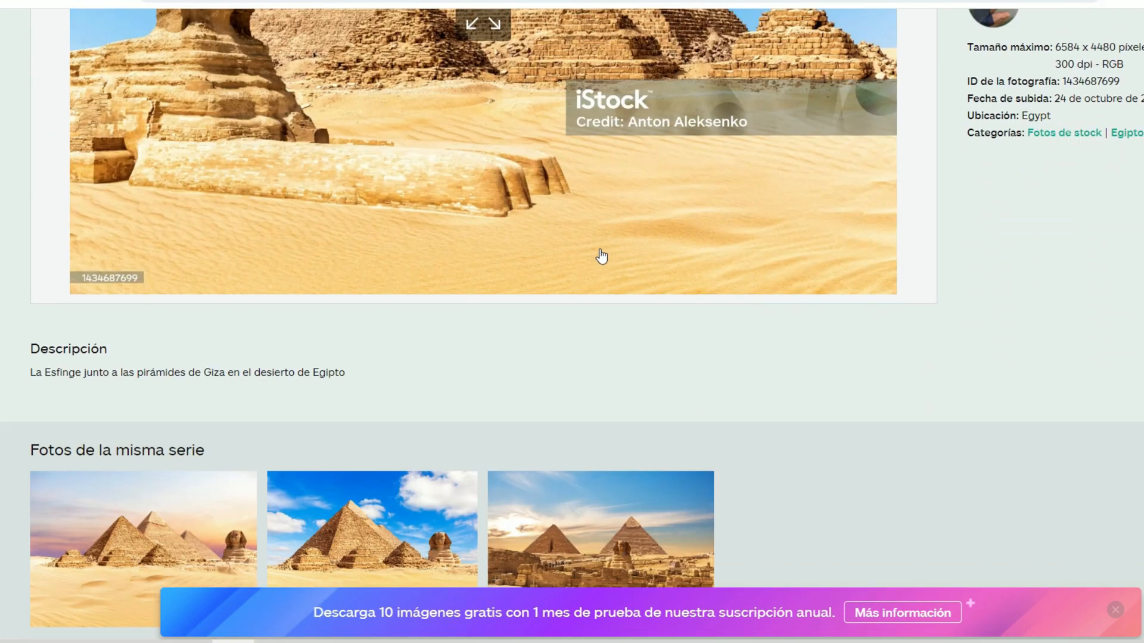
{"action": "scroll", "coordinate": [643, 275], "scroll_direction": "up", "scroll_amount": 4}
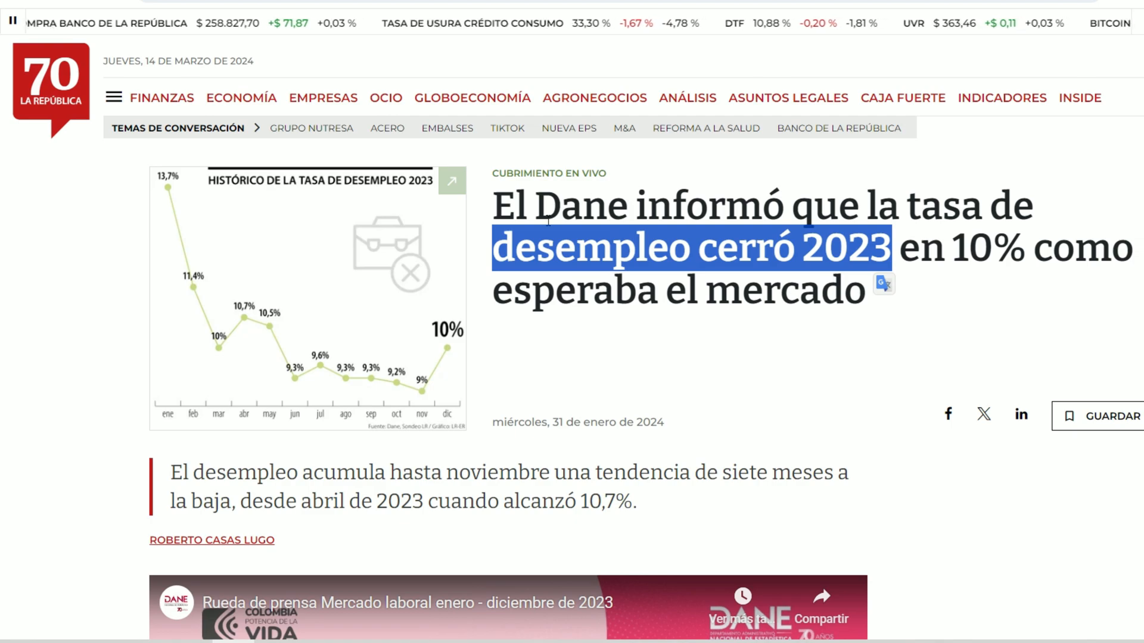
Step: Clear the headline highlight, switch to Mendeley Reference Manager and start a manual library entry
{"action": "left_click", "coordinate": [523, 248]}
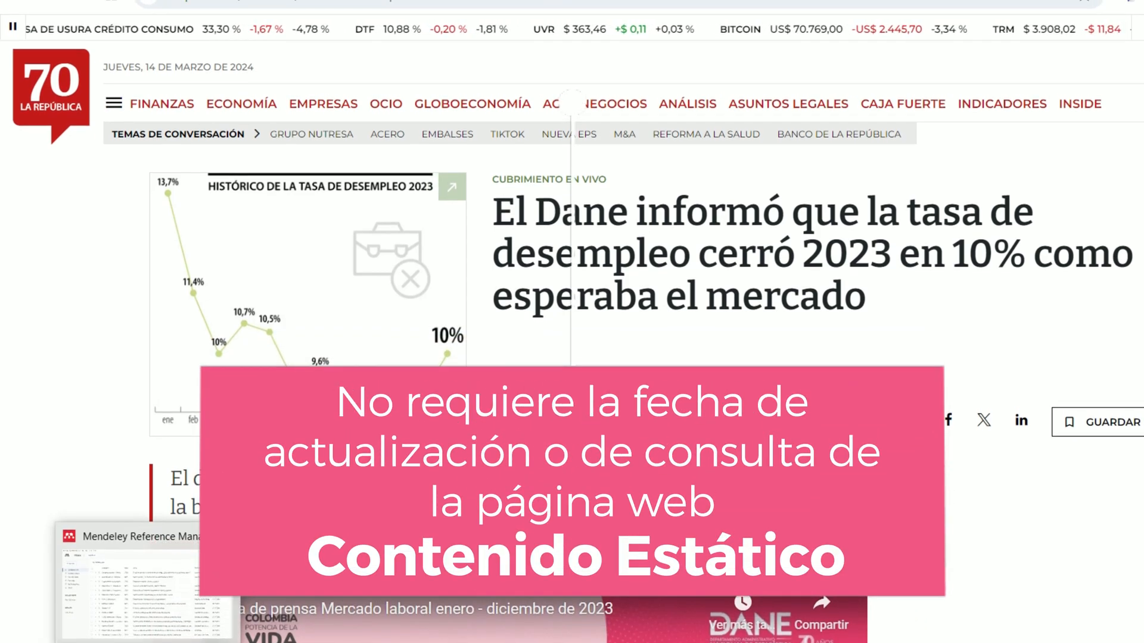
{"action": "left_click", "coordinate": [149, 641]}
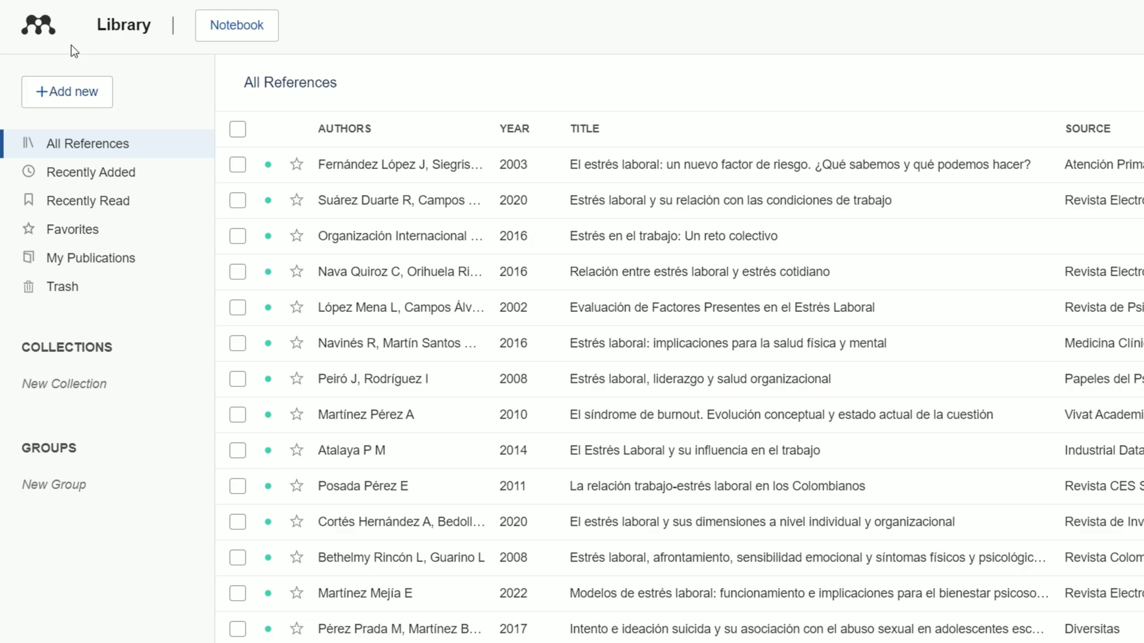
{"action": "left_click", "coordinate": [81, 94]}
{"action": "left_click", "coordinate": [61, 90]}
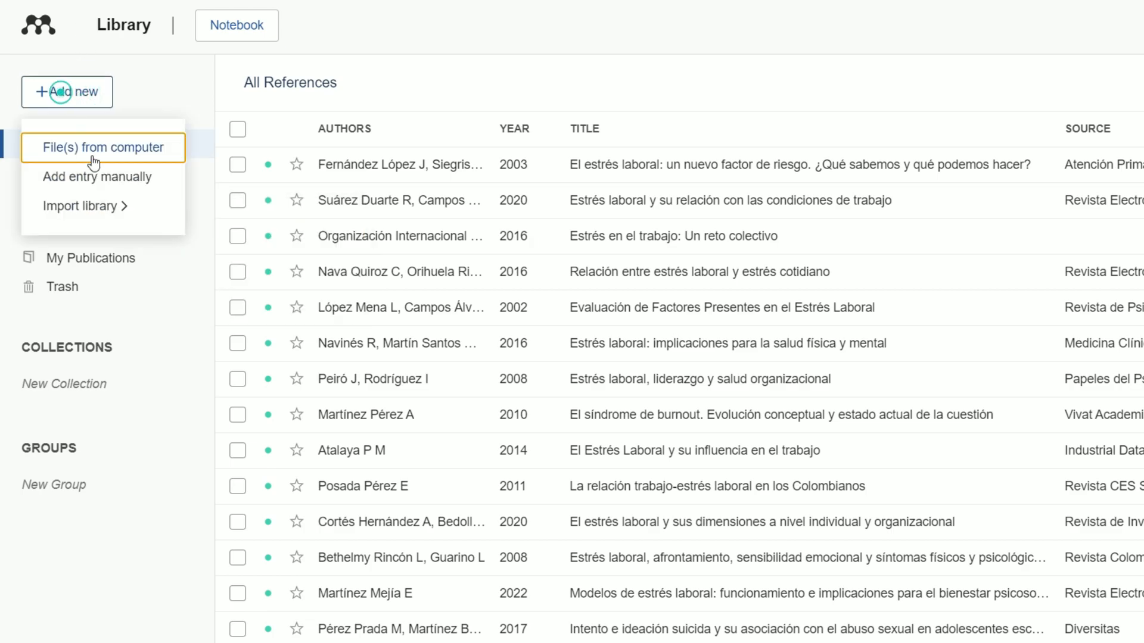
{"action": "left_click", "coordinate": [99, 174]}
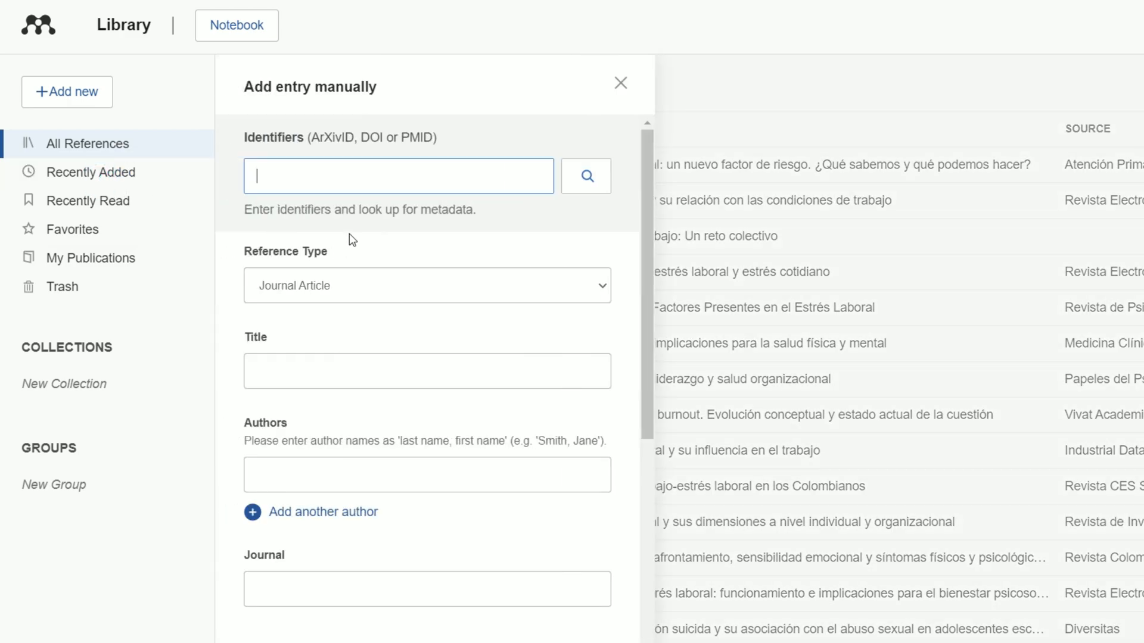
Step: Set the new entry's reference type to Web Page
{"action": "scroll", "coordinate": [351, 239], "scroll_direction": "down", "scroll_amount": 2}
{"action": "left_click", "coordinate": [309, 201]}
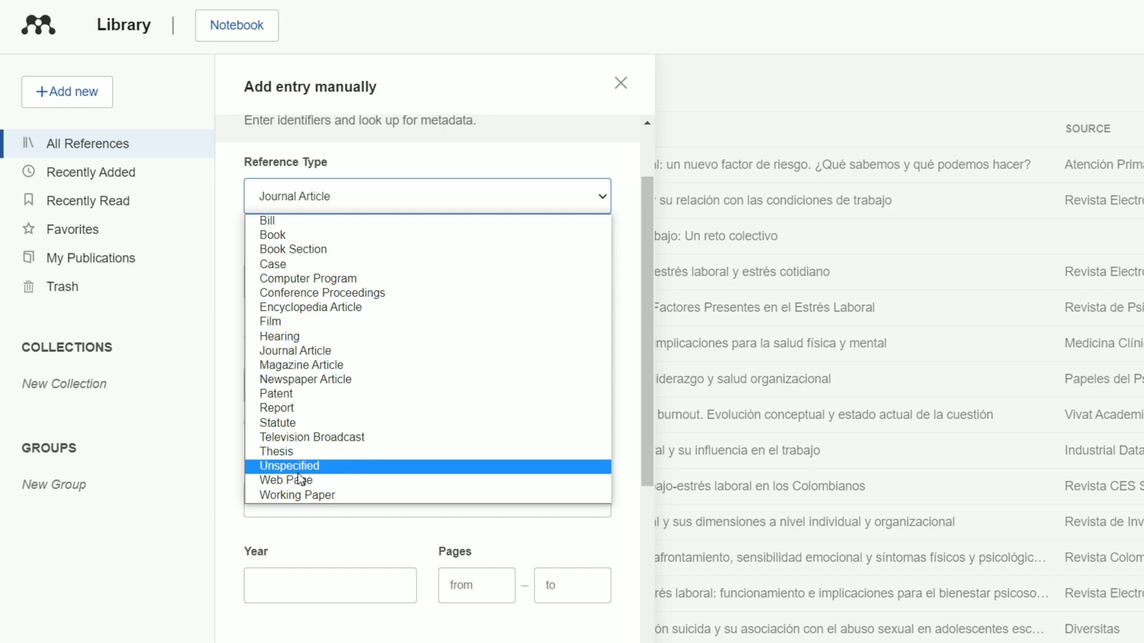
{"action": "left_click", "coordinate": [331, 485]}
Step: Copy the article headline into the entry's title: "El Dane informó que la tasa de desempleo cerró 2023 en 10% como esperaba el mercado"
{"action": "left_click", "coordinate": [296, 287]}
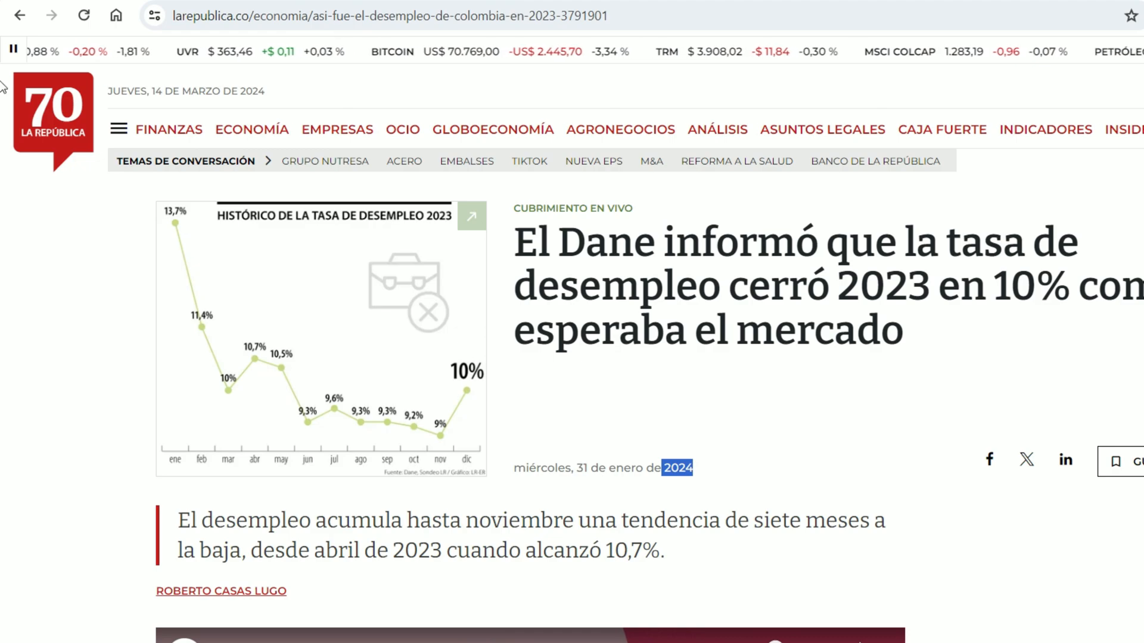
{"action": "left_click_drag", "start_coordinate": [523, 226], "coordinate": [941, 351]}
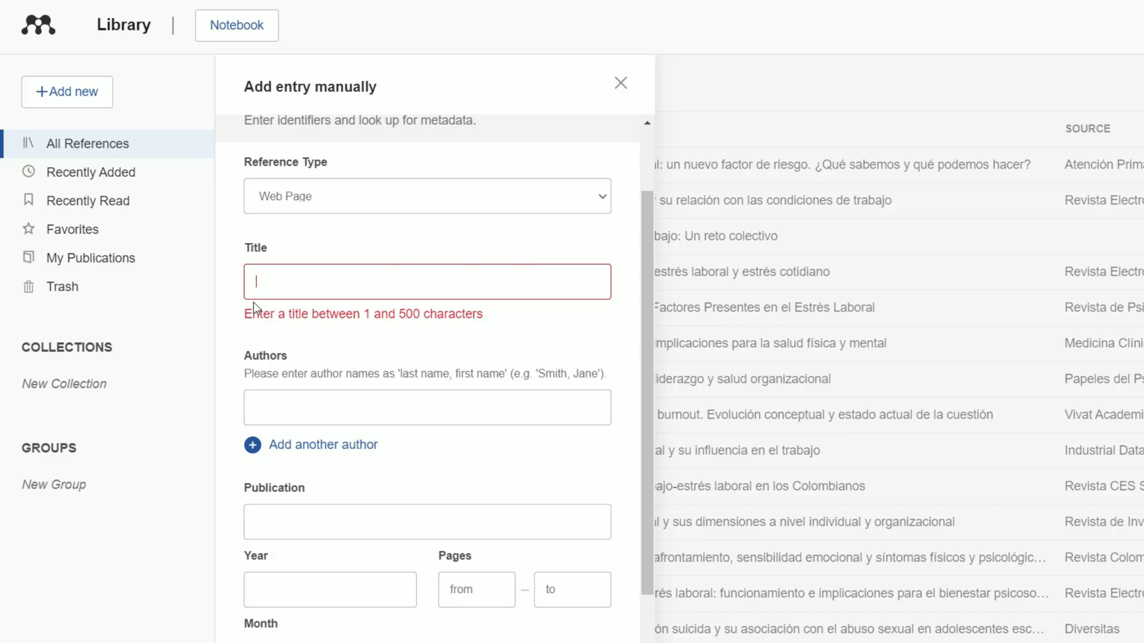
{"action": "type", "text": "El Dane informó que la tasa de desempleo cerró 2023 en 10% como esperaba el mercado"}
Step: Check the Banco de la República inflation page and the DANE employment page as examples of institutional authors
{"action": "left_click", "coordinate": [329, 386]}
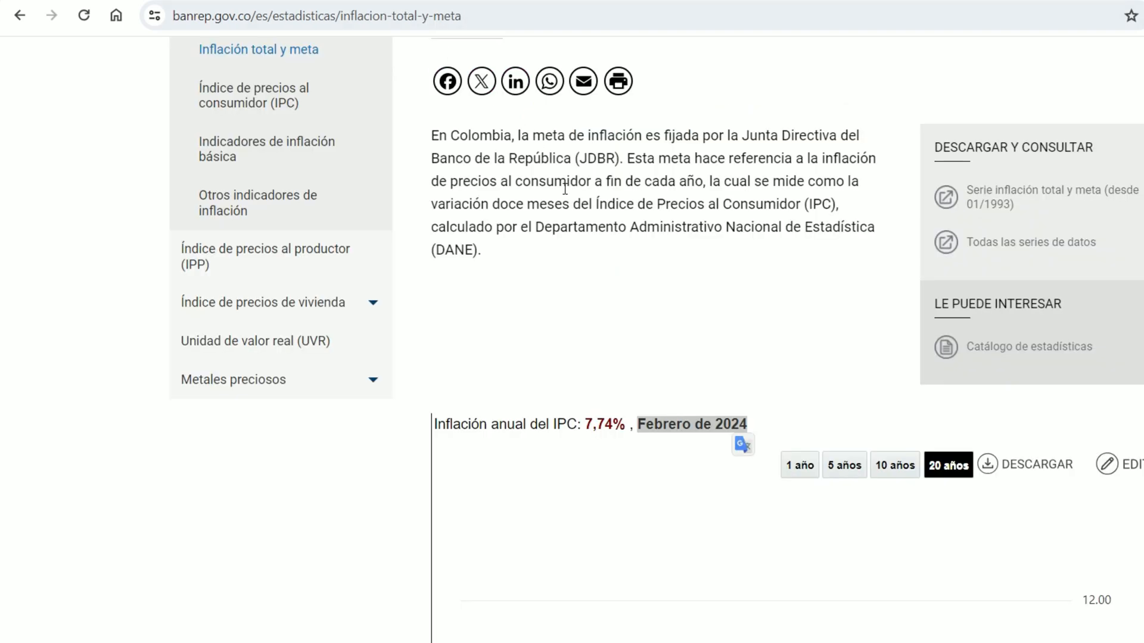
{"action": "scroll", "coordinate": [636, 275], "scroll_direction": "up", "scroll_amount": 4}
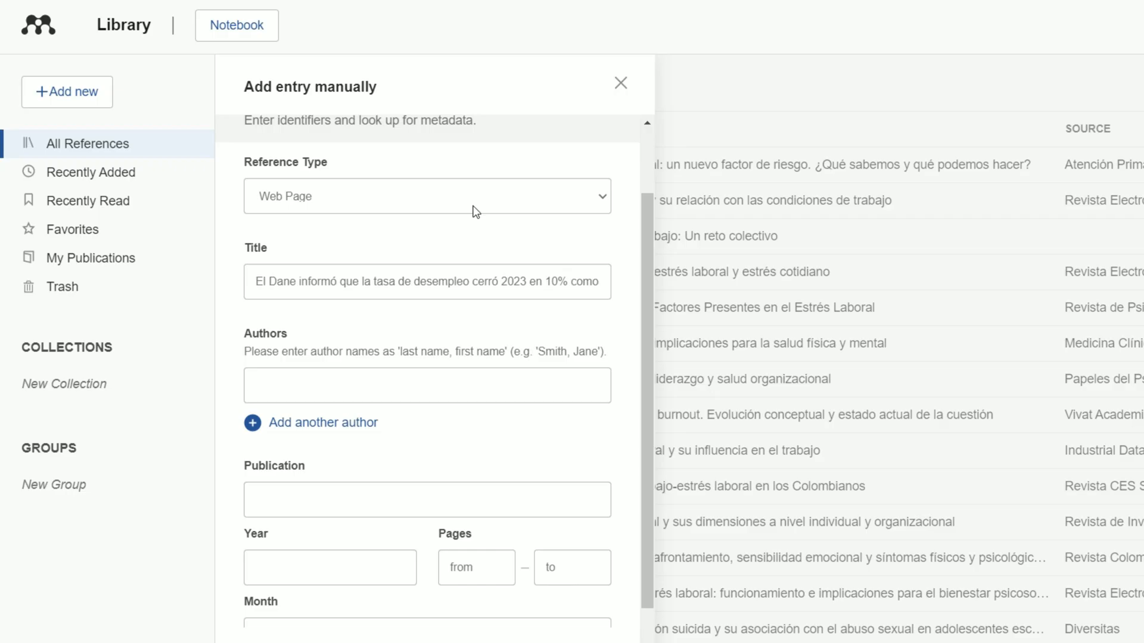
{"action": "left_click", "coordinate": [292, 383]}
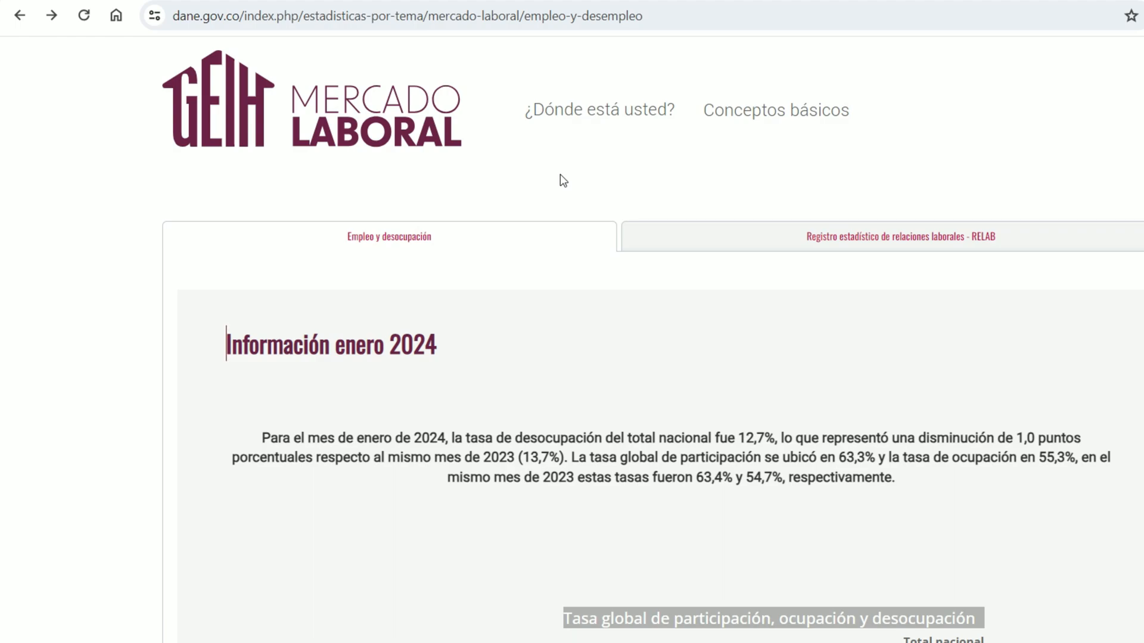
{"action": "key", "text": "alt+Tab"}
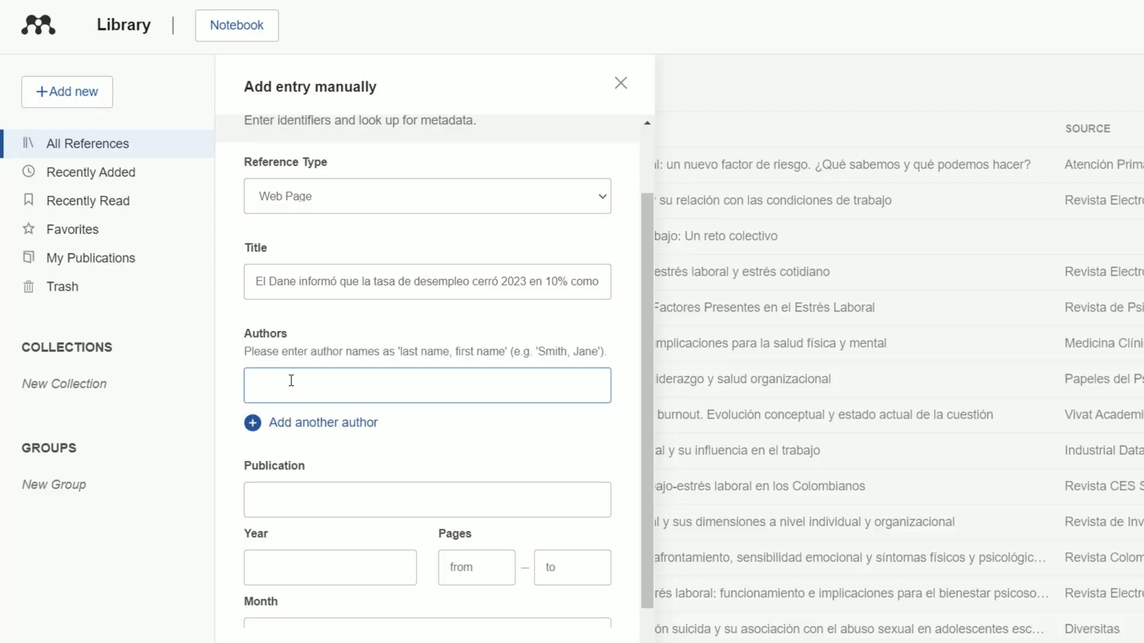
{"action": "left_click", "coordinate": [291, 381]}
{"action": "type", "text": "Organizacio"}
{"action": "type", "text": "n Mundial de la Salud"}
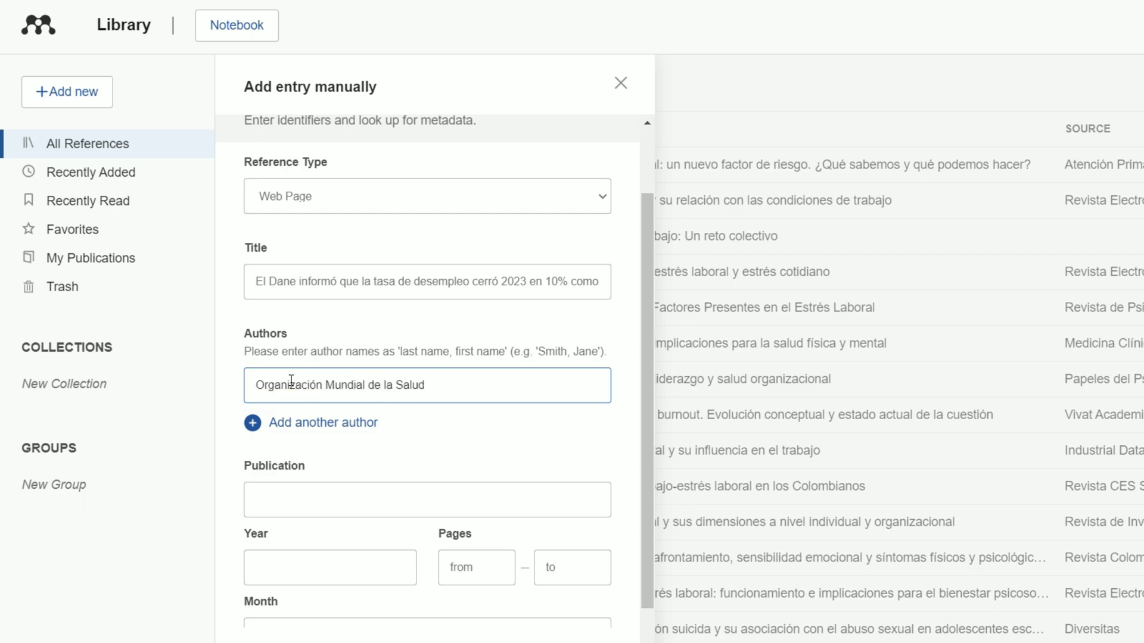
{"action": "key", "text": "BackSpace"}
{"action": "key", "text": "BackSpace"}
{"action": "key", "text": "BackSpace"}
{"action": "key", "text": "BackSpace"}
{"action": "key", "text": "BackSpace"}
{"action": "key", "text": "BackSpace"}
{"action": "key", "text": "BackSpace"}
{"action": "key", "text": "BackSpace"}
{"action": "key", "text": "BackSpace"}
{"action": "key", "text": "BackSpace"}
{"action": "key", "text": "BackSpace"}
{"action": "key", "text": "BackSpace"}
{"action": "key", "text": "BackSpace"}
{"action": "key", "text": "BackSpace"}
{"action": "key", "text": "BackSpace"}
{"action": "key", "text": "BackSpace"}
{"action": "key", "text": "BackSpace"}
{"action": "key", "text": "BackSpace"}
{"action": "key", "text": "BackSpace"}
{"action": "key", "text": "BackSpace"}
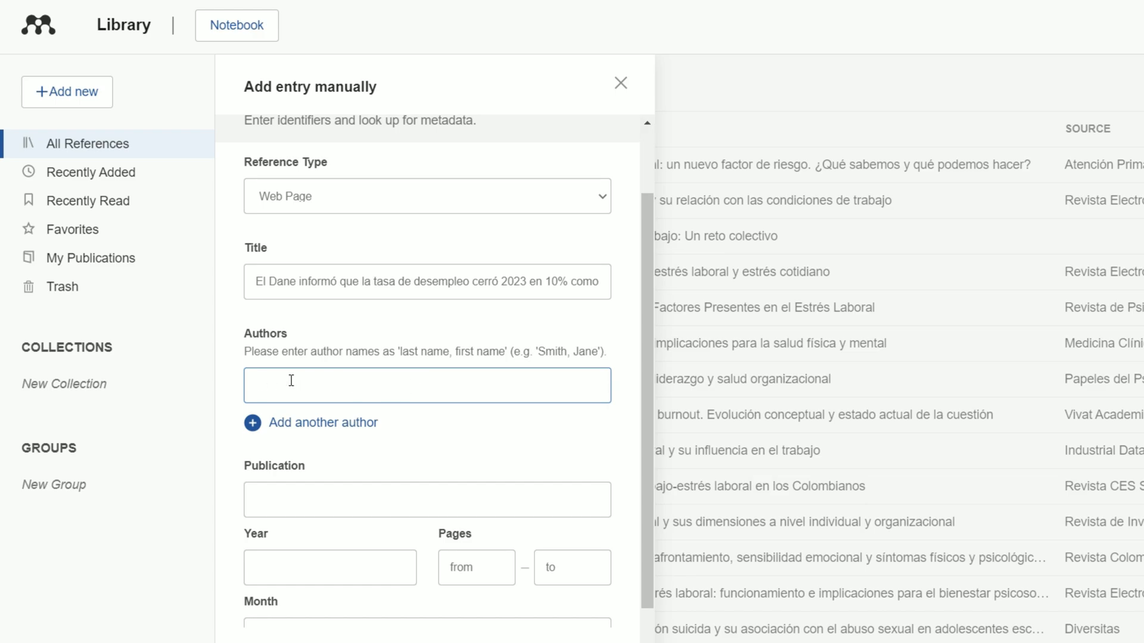
Step: Look up the journalist's name in the La República article and enter it in the entry's author field as last name, first name
{"action": "key", "text": "alt+Tab"}
{"action": "left_click", "coordinate": [169, 0]}
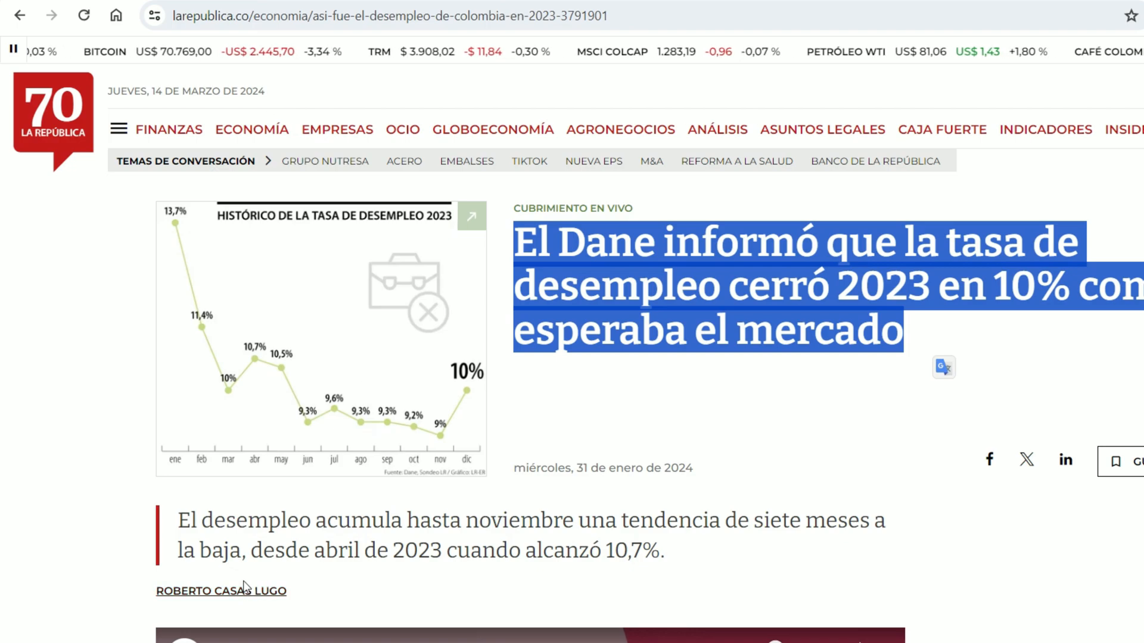
{"action": "scroll", "coordinate": [244, 587], "scroll_direction": "down", "scroll_amount": 5}
{"action": "left_click_drag", "start_coordinate": [325, 324], "coordinate": [124, 321]}
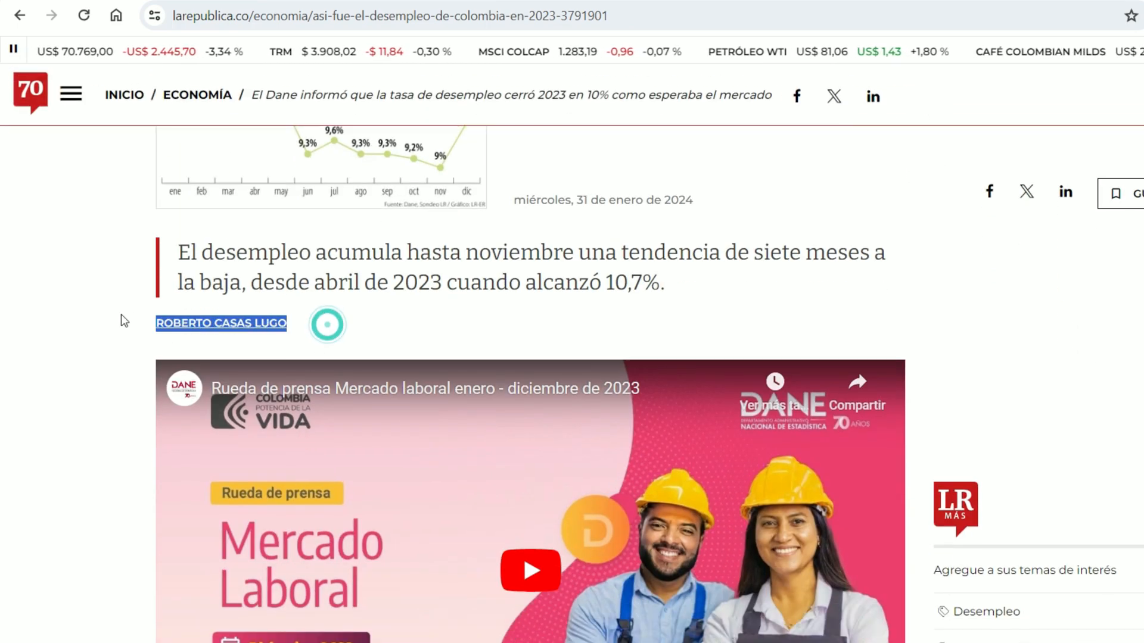
{"action": "left_click", "coordinate": [350, 330]}
{"action": "key", "text": "alt+Tab"}
{"action": "type", "text": "Casa"}
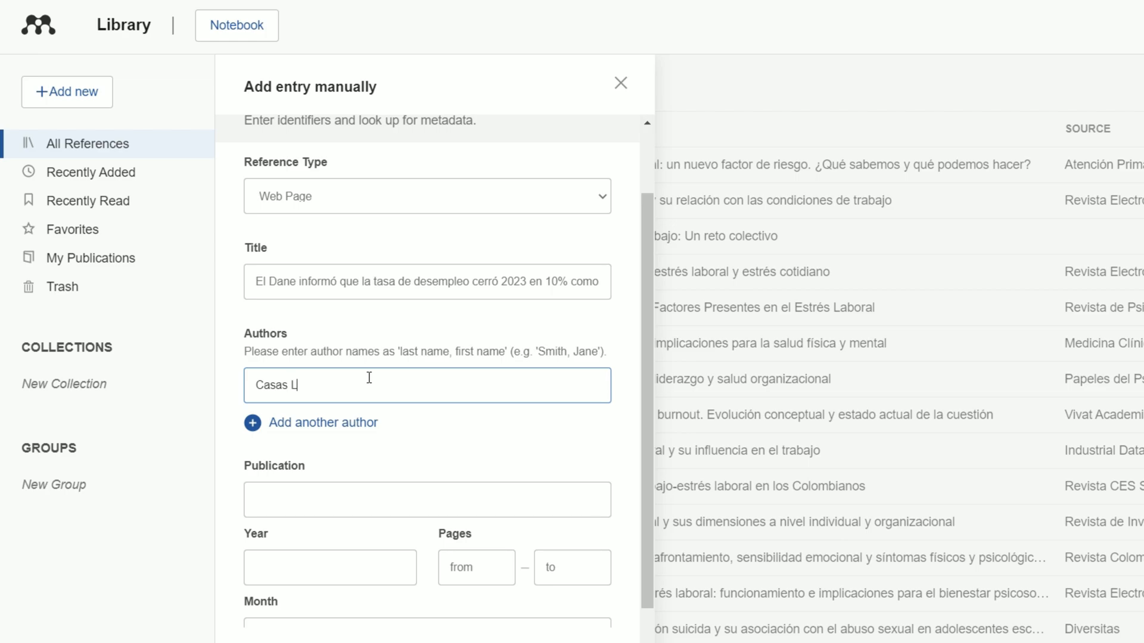
{"action": "type", "text": "s Lugo, Roberto"}
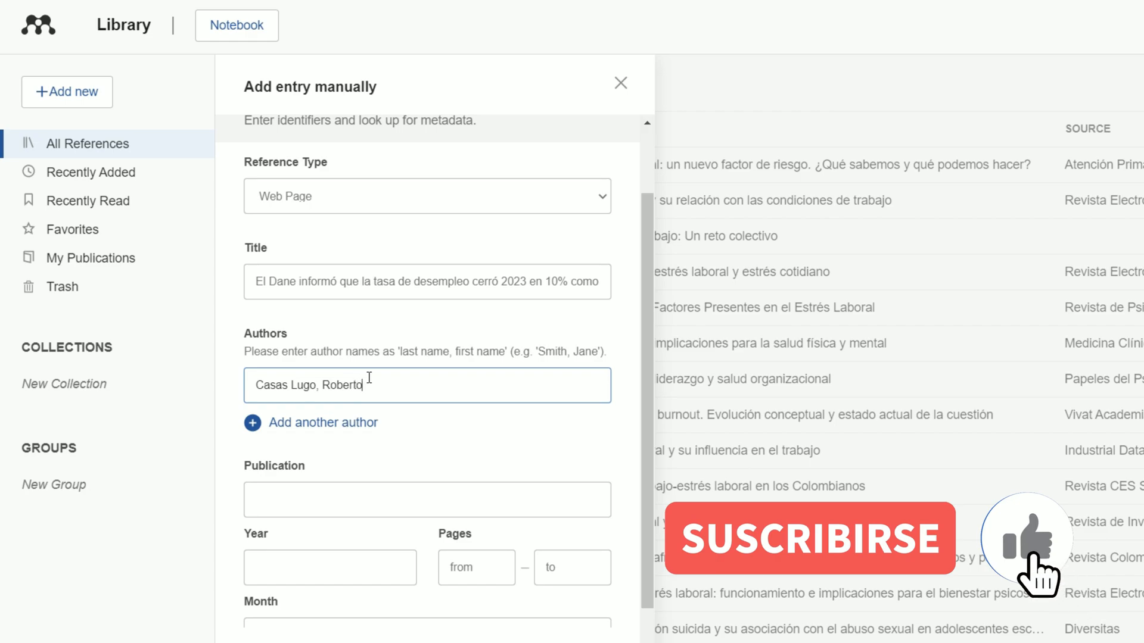
Step: Check the newspaper's name on the article page and set the entry's publication to "La República"
{"action": "left_click", "coordinate": [346, 499]}
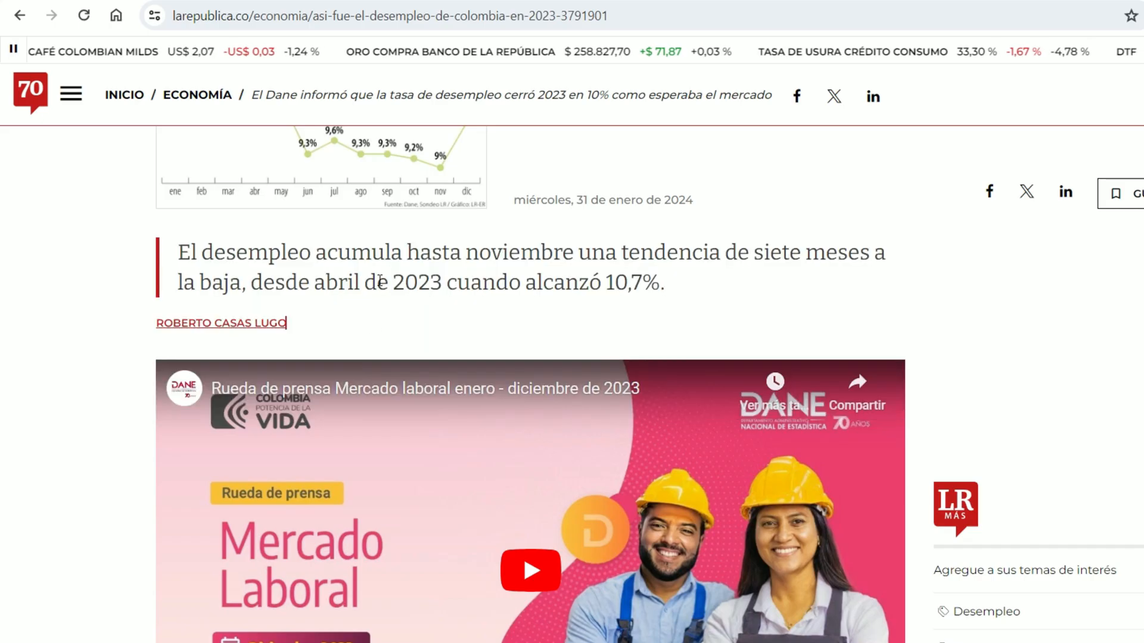
{"action": "scroll", "coordinate": [475, 400], "scroll_direction": "up", "scroll_amount": 3}
{"action": "left_click_drag", "start_coordinate": [321, 504], "coordinate": [149, 510]}
{"action": "scroll", "coordinate": [766, 358], "scroll_direction": "up", "scroll_amount": 2}
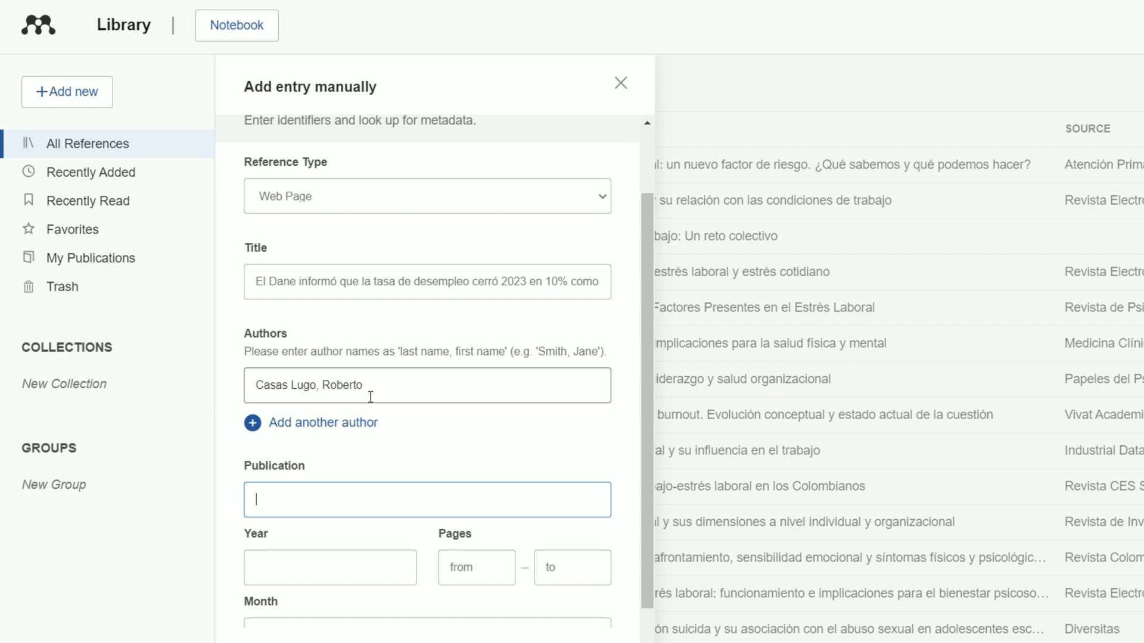
{"action": "type", "text": "La República"}
Step: Compare the entry's author and publication values with the Banco de la República inflation page as an institutional source
{"action": "triple_click", "coordinate": [347, 500]}
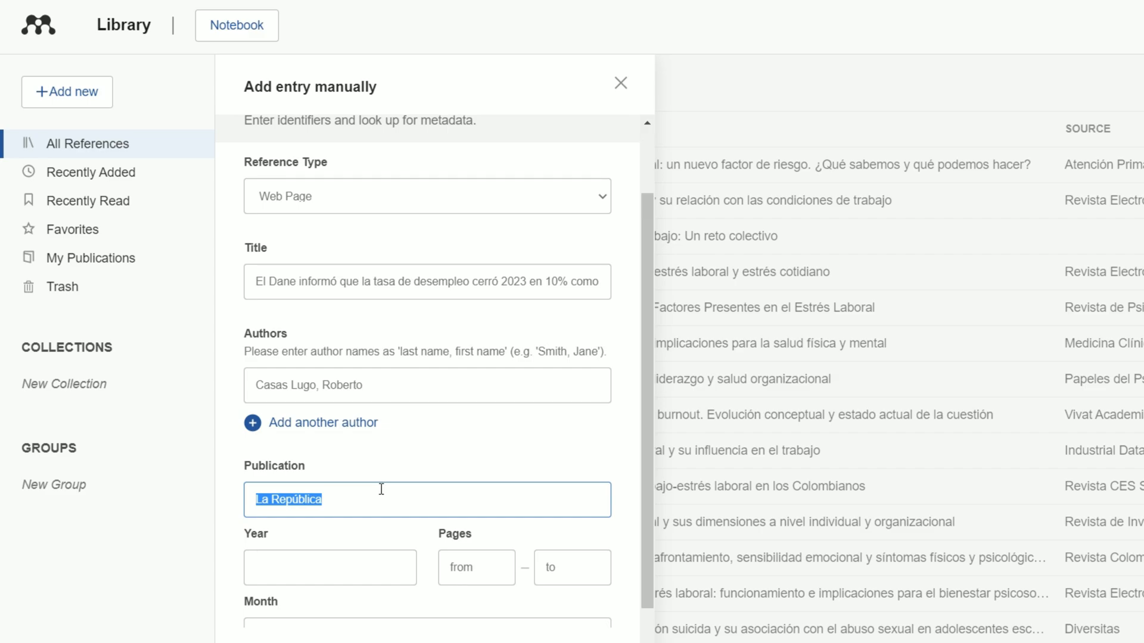
{"action": "triple_click", "coordinate": [382, 387]}
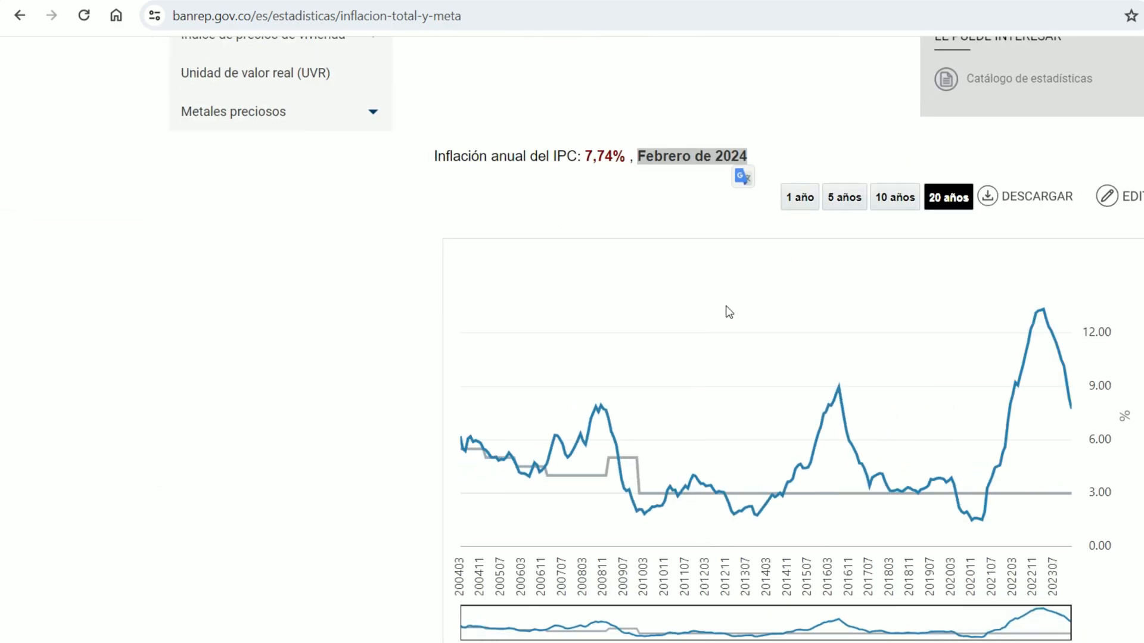
{"action": "scroll", "coordinate": [2, 289], "scroll_direction": "down", "scroll_amount": 3}
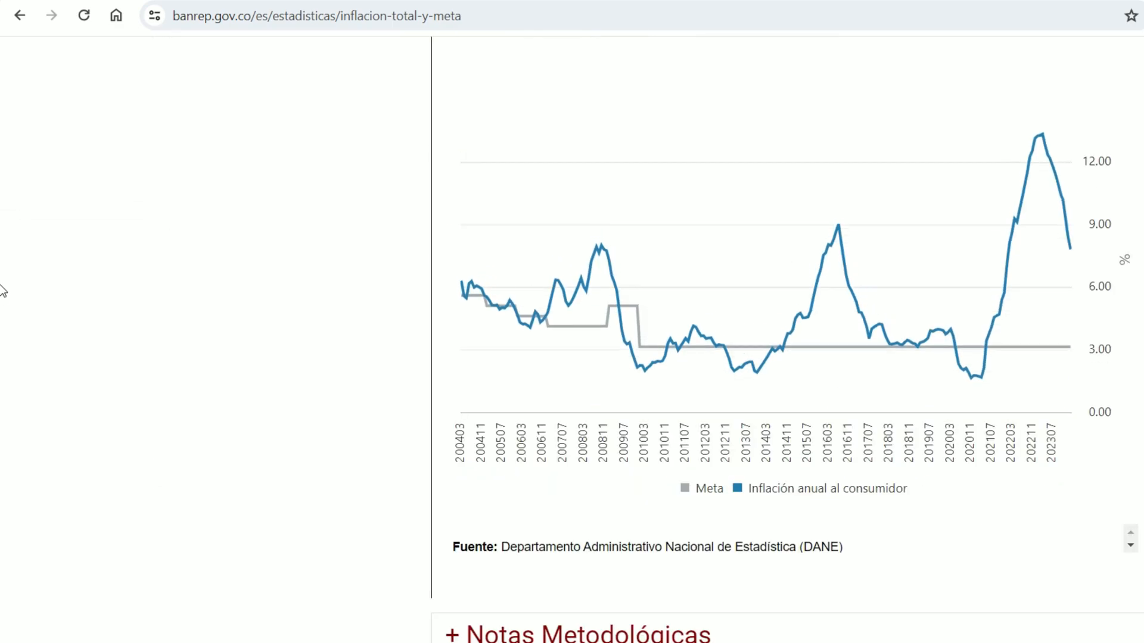
{"action": "scroll", "coordinate": [2, 178], "scroll_direction": "up", "scroll_amount": 7}
{"action": "scroll", "coordinate": [2, 139], "scroll_direction": "up", "scroll_amount": 3}
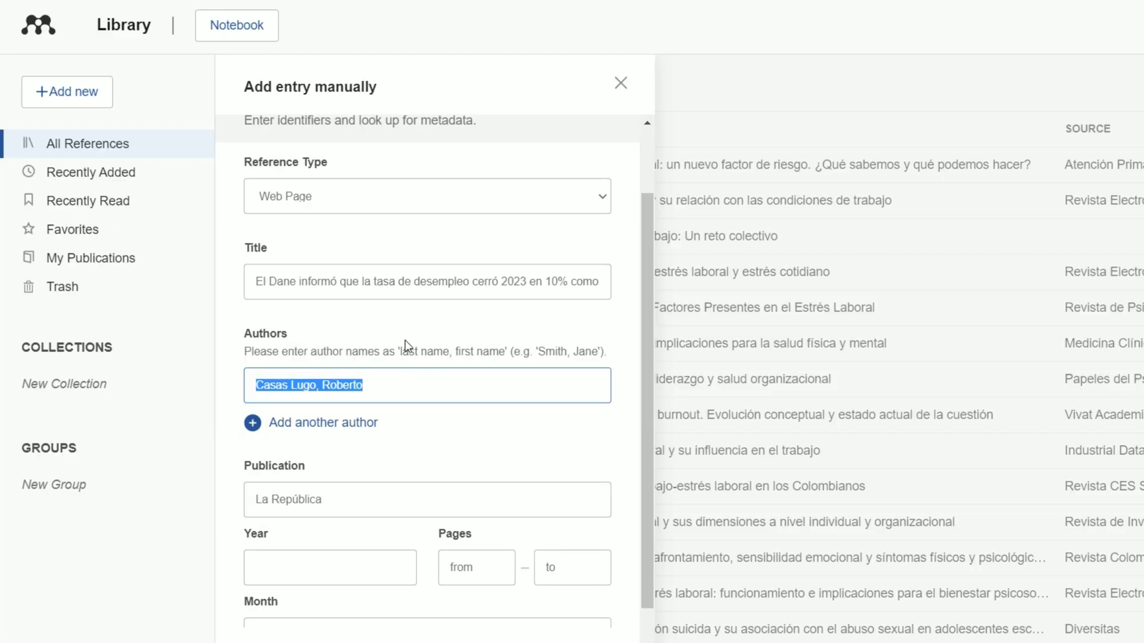
{"action": "left_click", "coordinate": [379, 374]}
{"action": "left_click", "coordinate": [327, 498]}
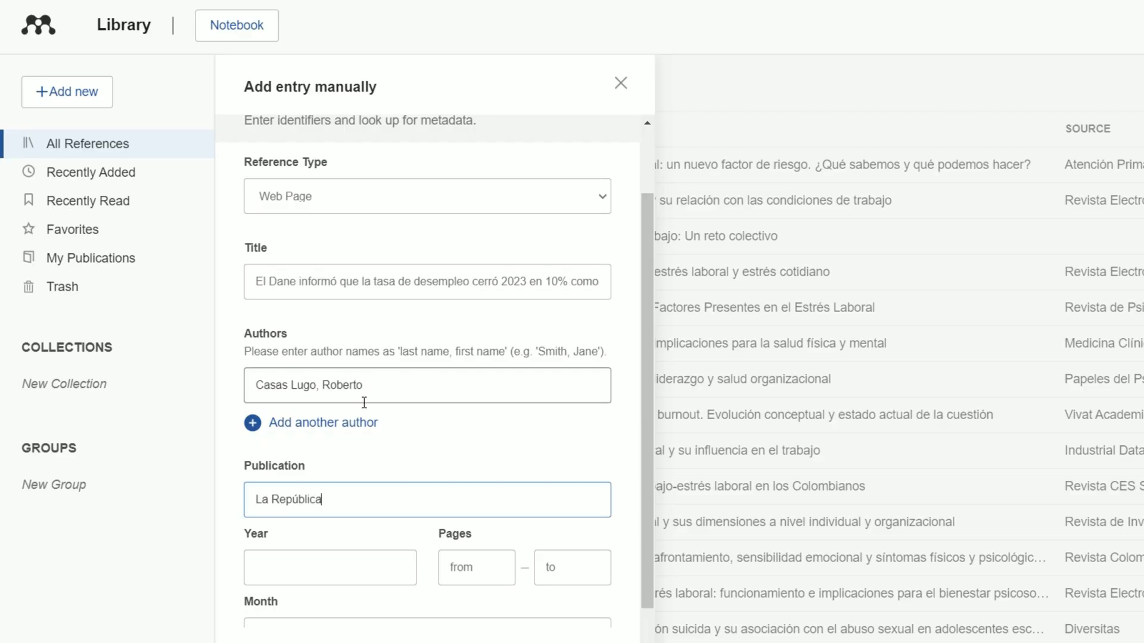
Step: Examine where the publication date appears on the La República article, the Banco de la República inflation page and the DANE employment page
{"action": "scroll", "coordinate": [357, 429], "scroll_direction": "down", "scroll_amount": 2}
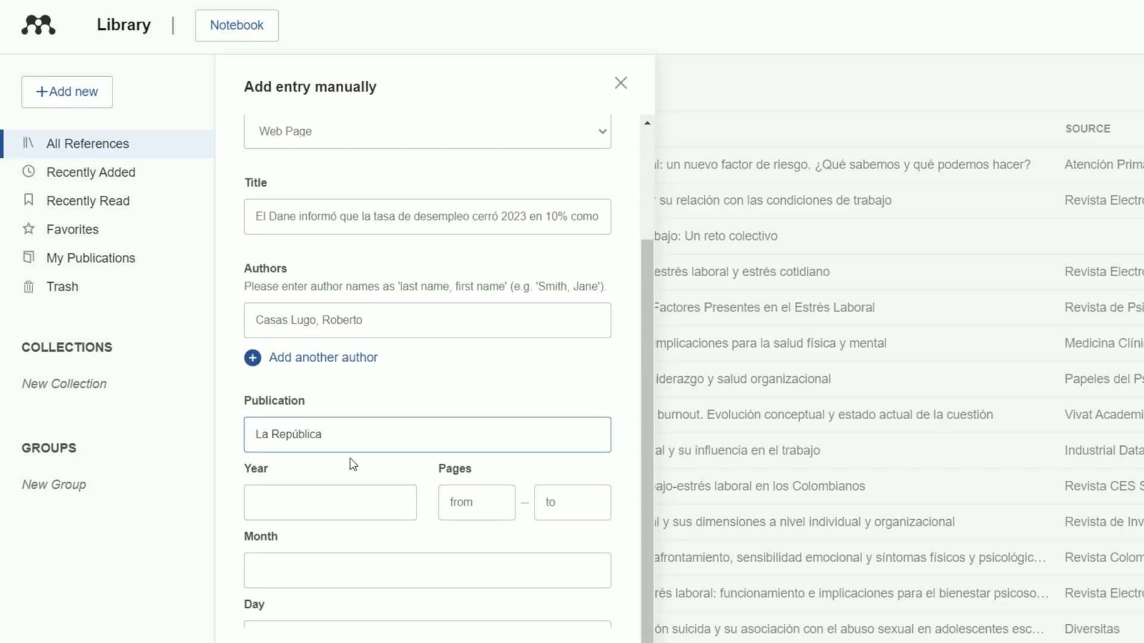
{"action": "left_click", "coordinate": [328, 461]}
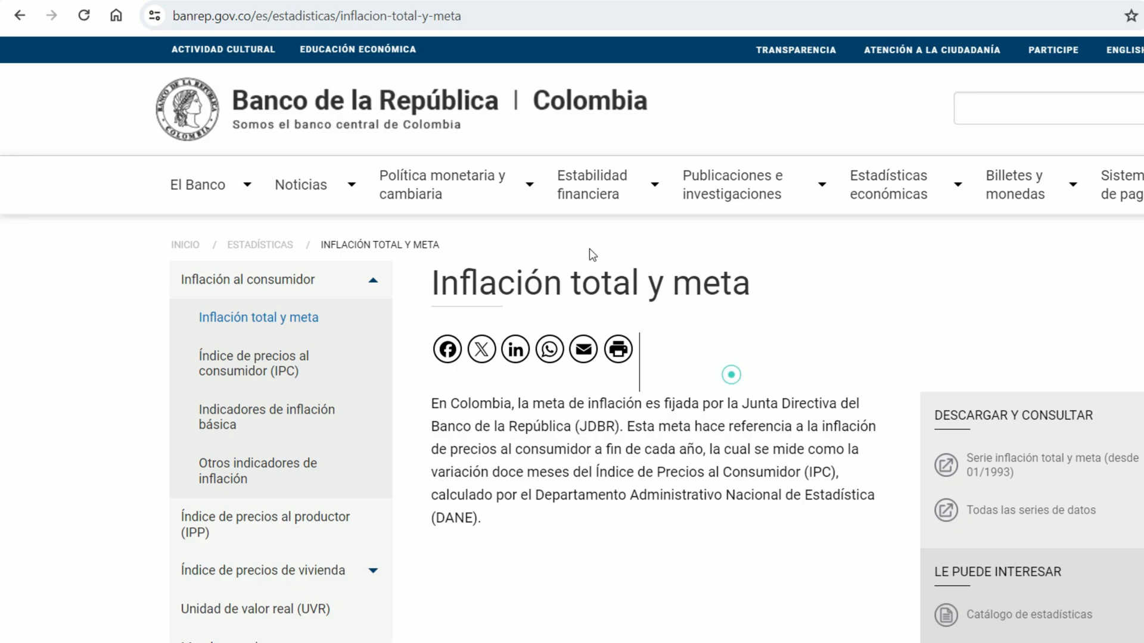
{"action": "left_click", "coordinate": [729, 374]}
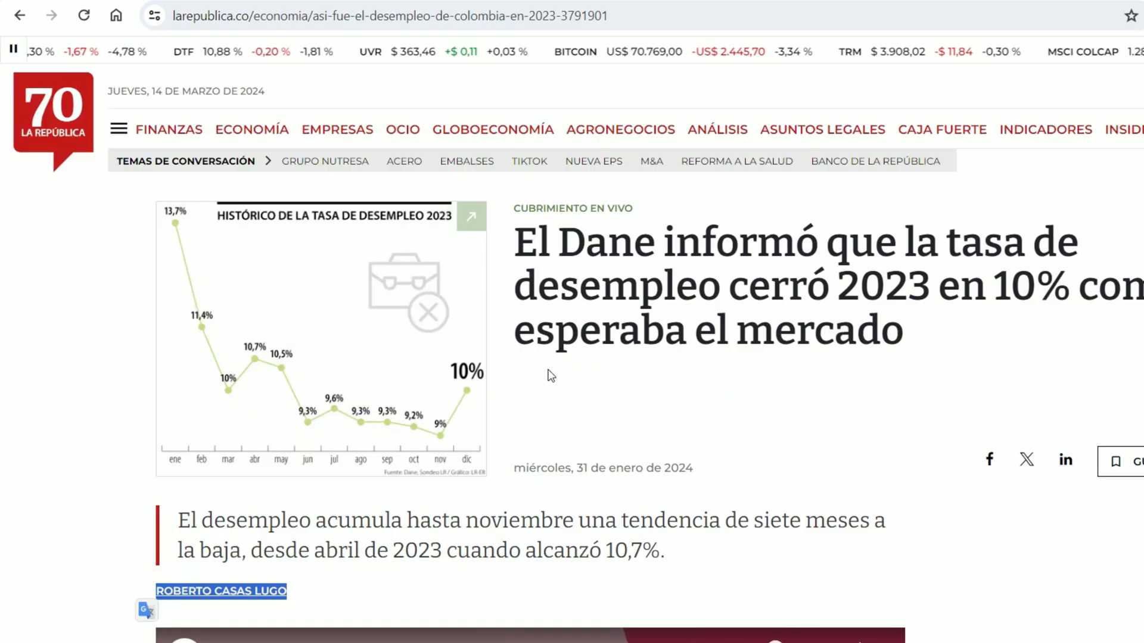
{"action": "left_click_drag", "start_coordinate": [517, 465], "coordinate": [694, 468]}
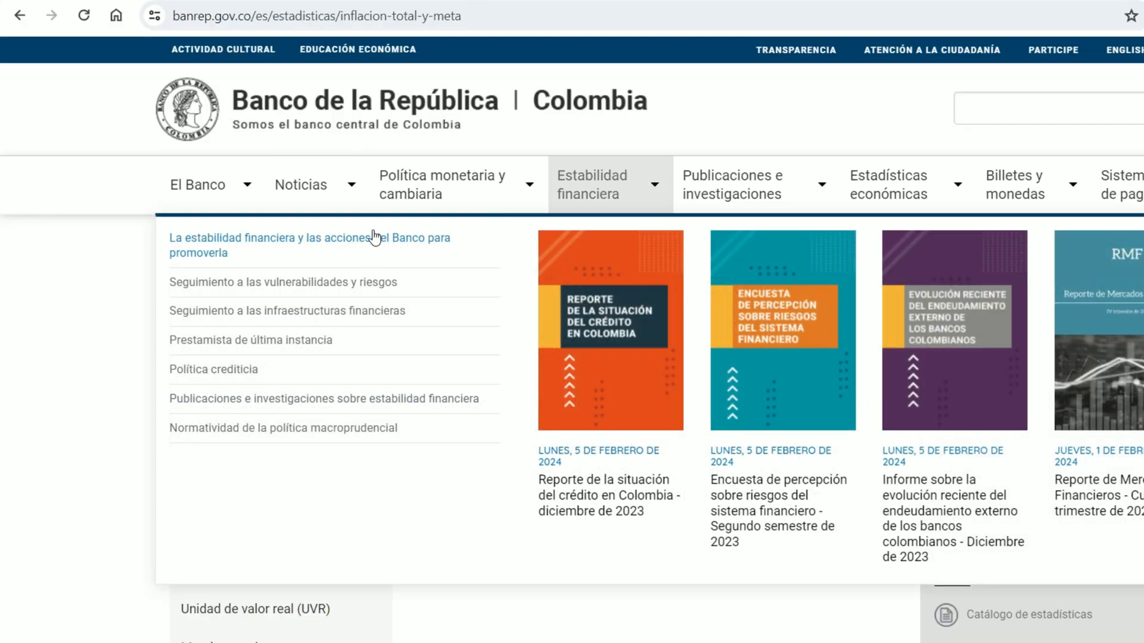
{"action": "mouse_move", "coordinate": [453, 185]}
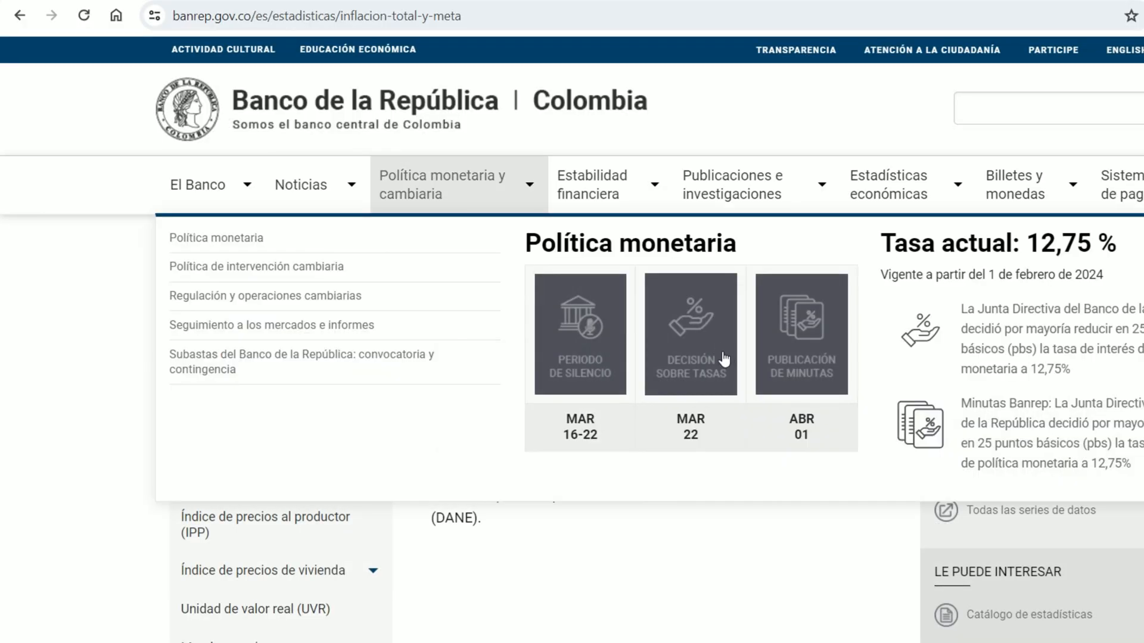
{"action": "scroll", "coordinate": [798, 421], "scroll_direction": "down", "scroll_amount": 3}
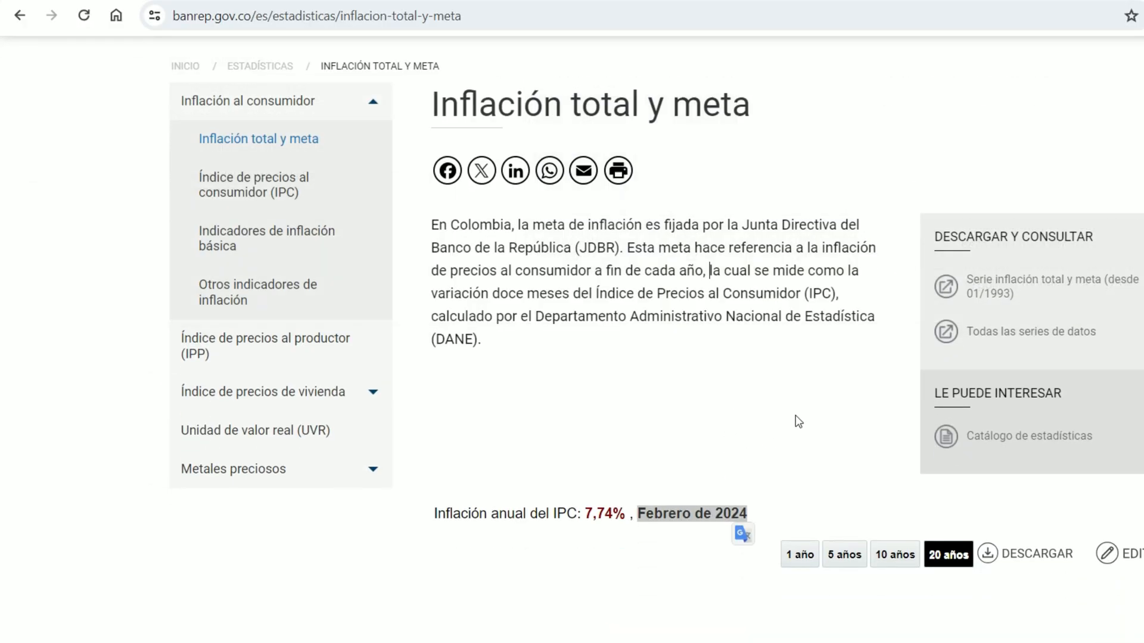
{"action": "left_click", "coordinate": [663, 511]}
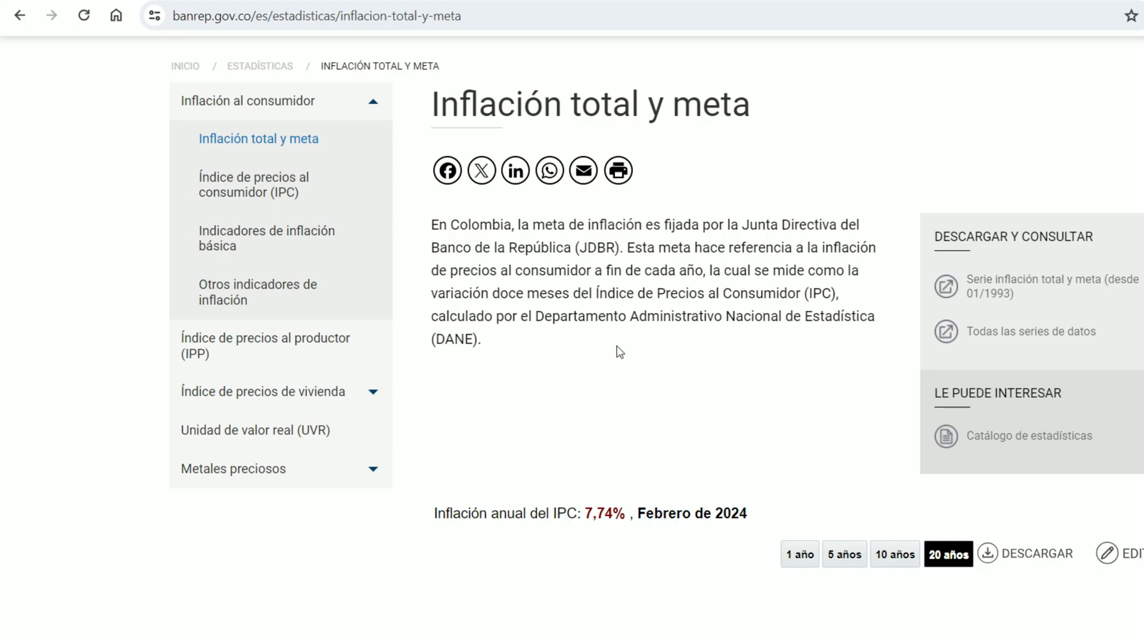
{"action": "scroll", "coordinate": [614, 357], "scroll_direction": "up", "scroll_amount": 2}
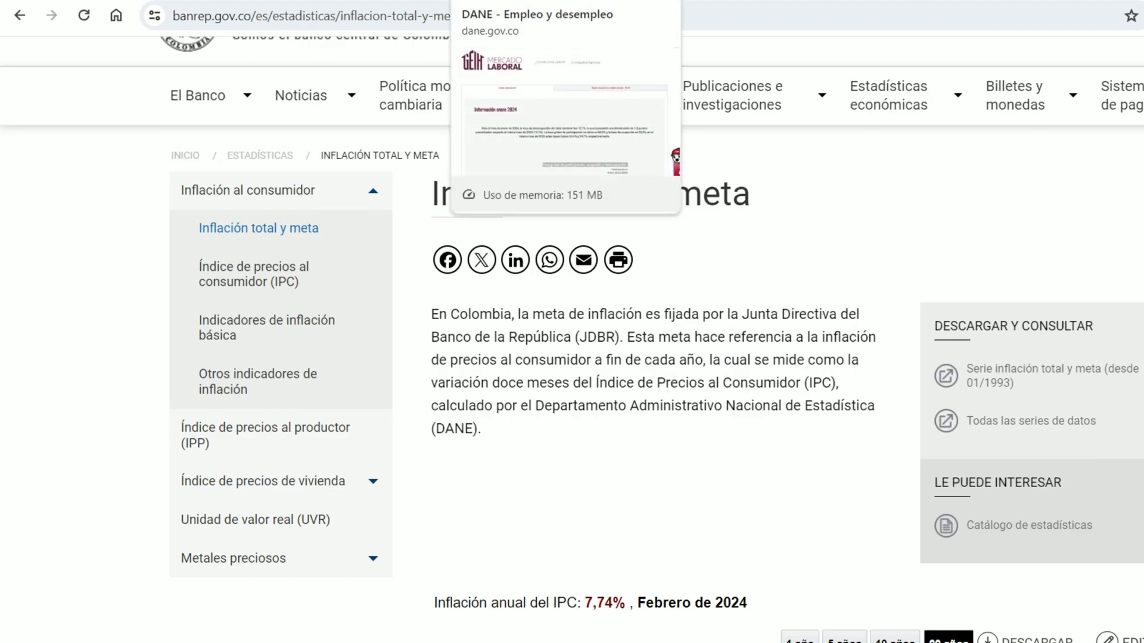
{"action": "left_click", "coordinate": [512, 1]}
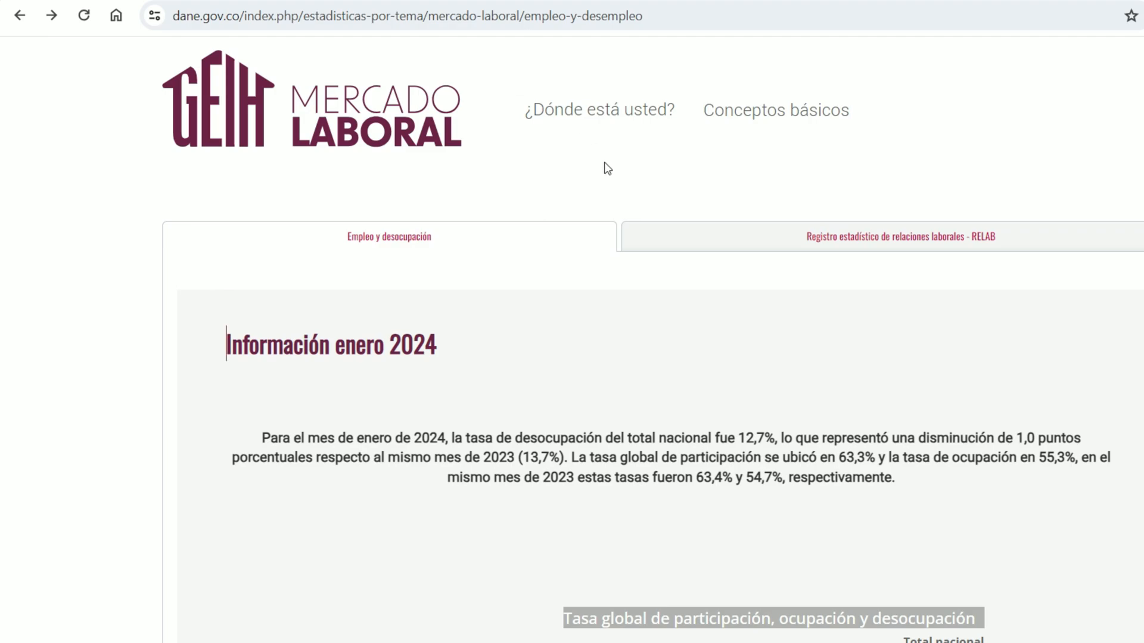
{"action": "scroll", "coordinate": [588, 184], "scroll_direction": "up", "scroll_amount": 5}
{"action": "scroll", "coordinate": [577, 314], "scroll_direction": "down", "scroll_amount": 3}
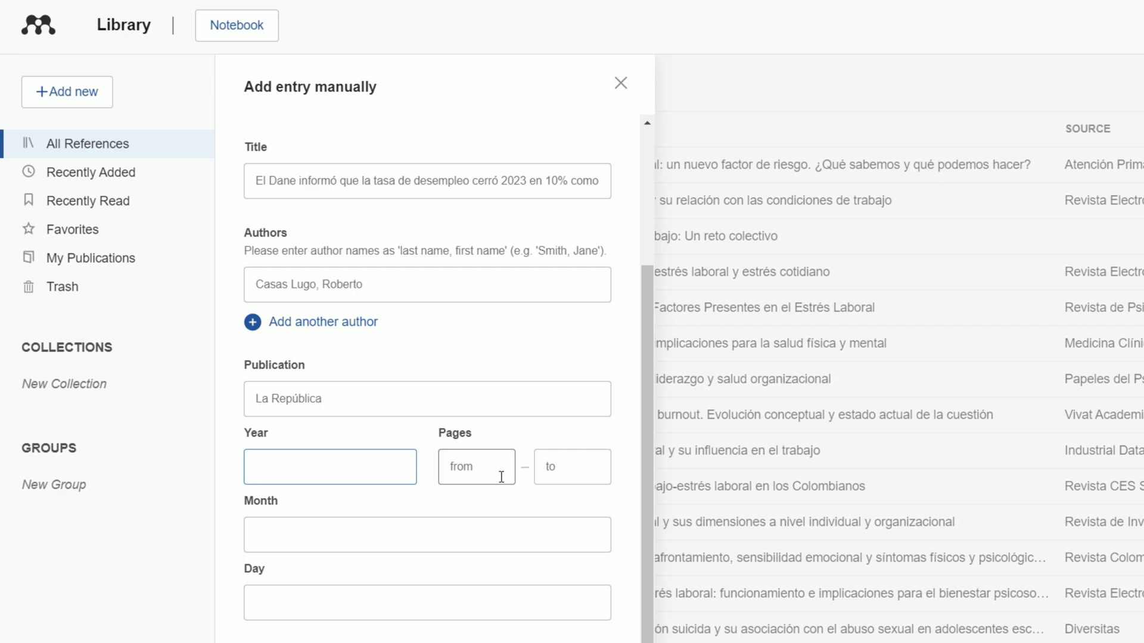
Step: Check the La República article's publication date and set the entry's year to 2024
{"action": "scroll", "coordinate": [414, 403], "scroll_direction": "up", "scroll_amount": 3}
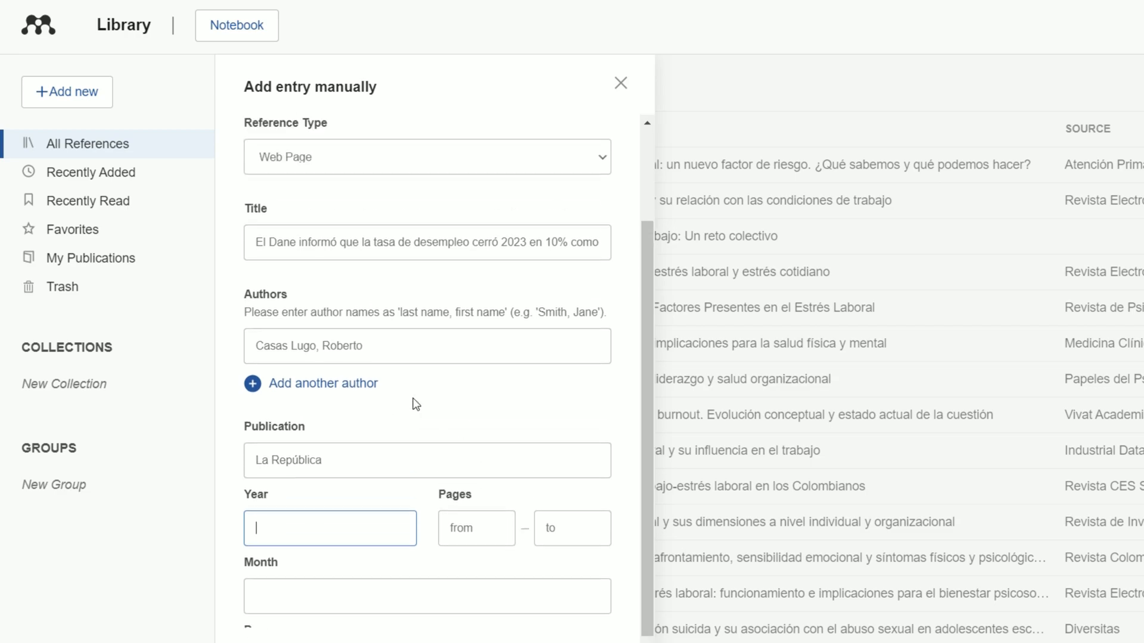
{"action": "scroll", "coordinate": [415, 344], "scroll_direction": "down", "scroll_amount": 3}
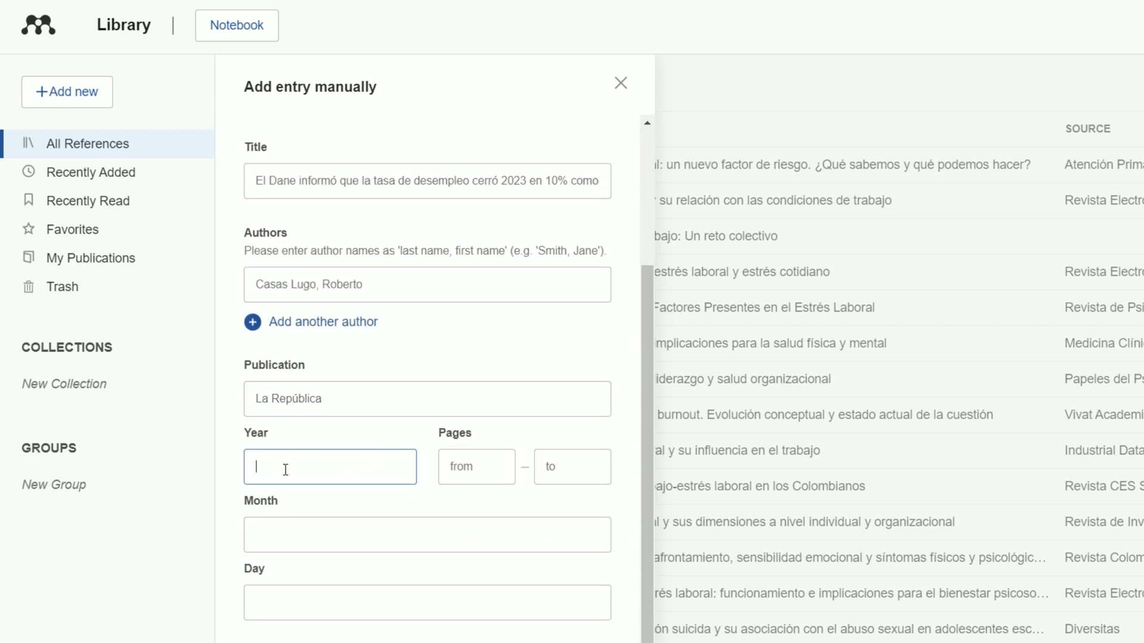
{"action": "key", "text": "alt+Tab"}
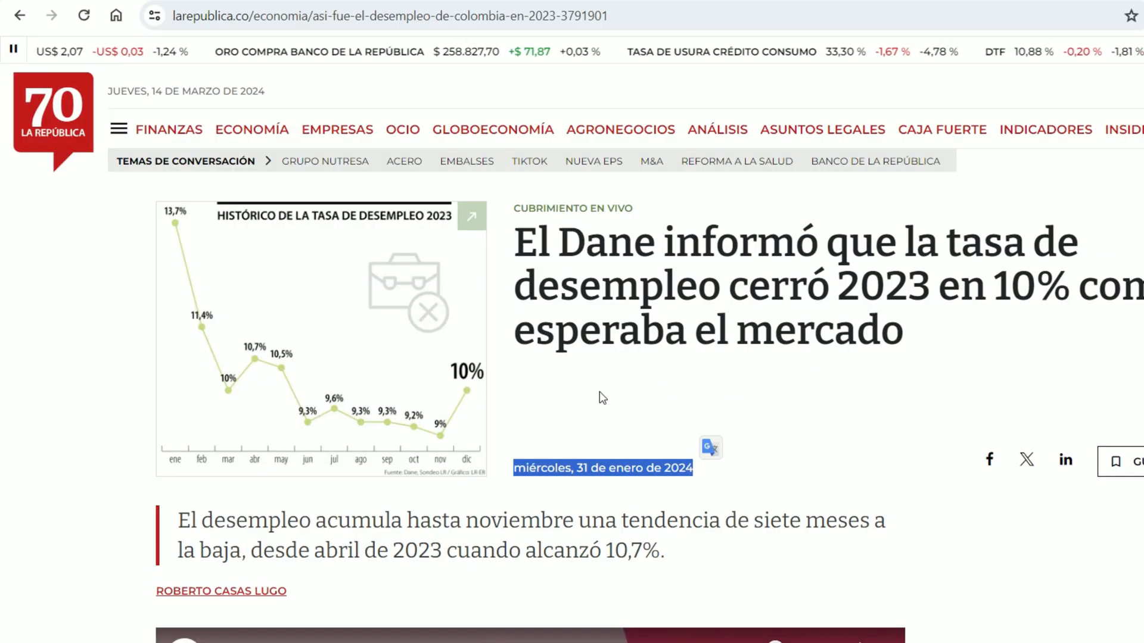
{"action": "key", "text": "alt+Tab"}
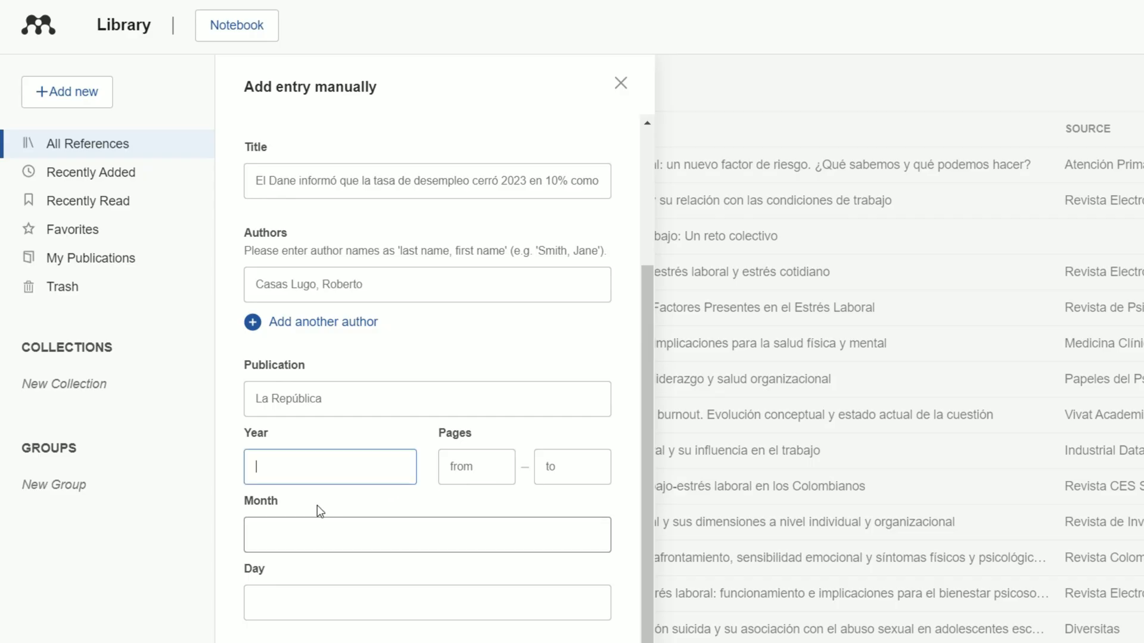
{"action": "type", "text": "2024"}
{"action": "key", "text": "Tab"}
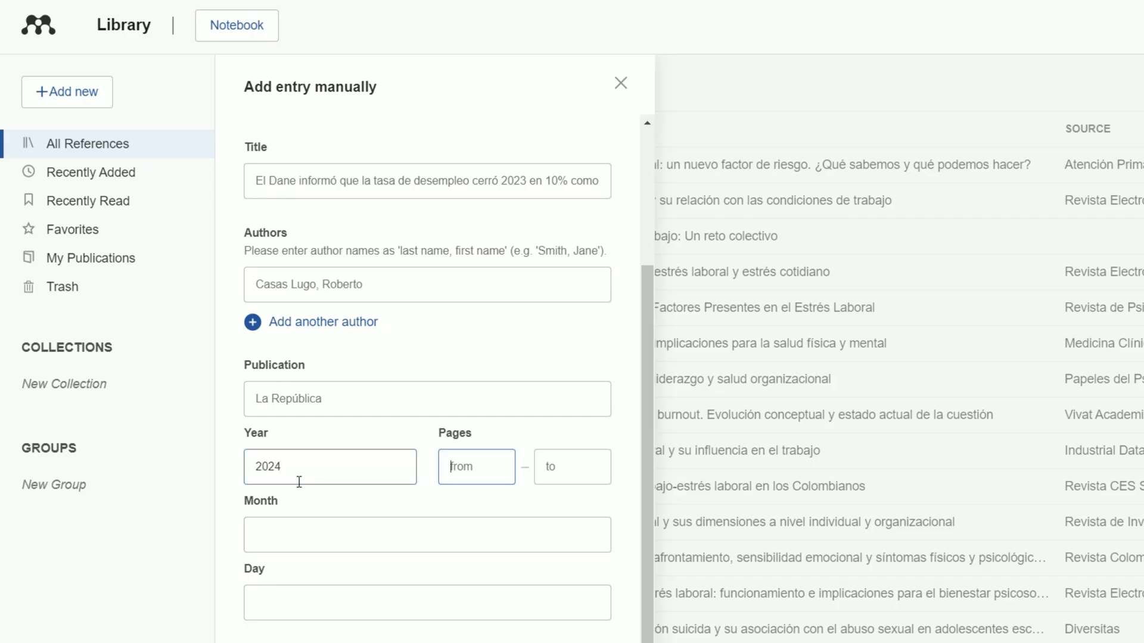
Step: Complete the entry's publication date with month 1 and day 31
{"action": "left_click", "coordinate": [288, 535]}
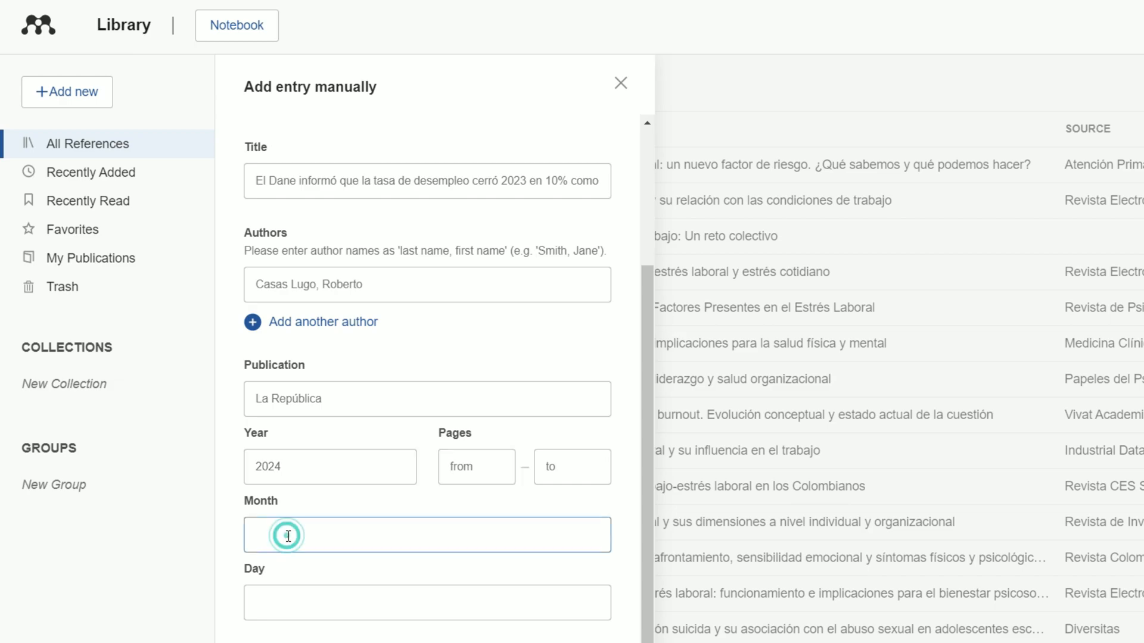
{"action": "type", "text": "En"}
{"action": "key", "text": "BackSpace"}
{"action": "key", "text": "BackSpace"}
{"action": "left_click", "coordinate": [289, 603]}
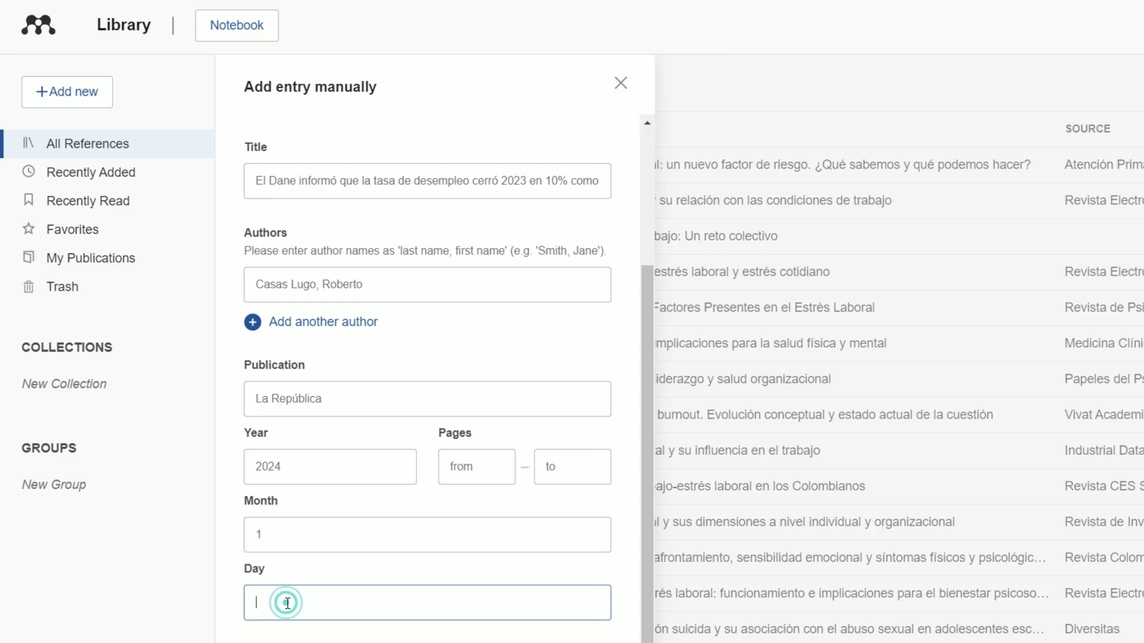
{"action": "key", "text": "alt+Tab"}
{"action": "key", "text": "alt+Tab"}
{"action": "type", "text": "31"}
Step: Add the completed entry to the library and open the new reference's details
{"action": "scroll", "coordinate": [413, 540], "scroll_direction": "down", "scroll_amount": 1}
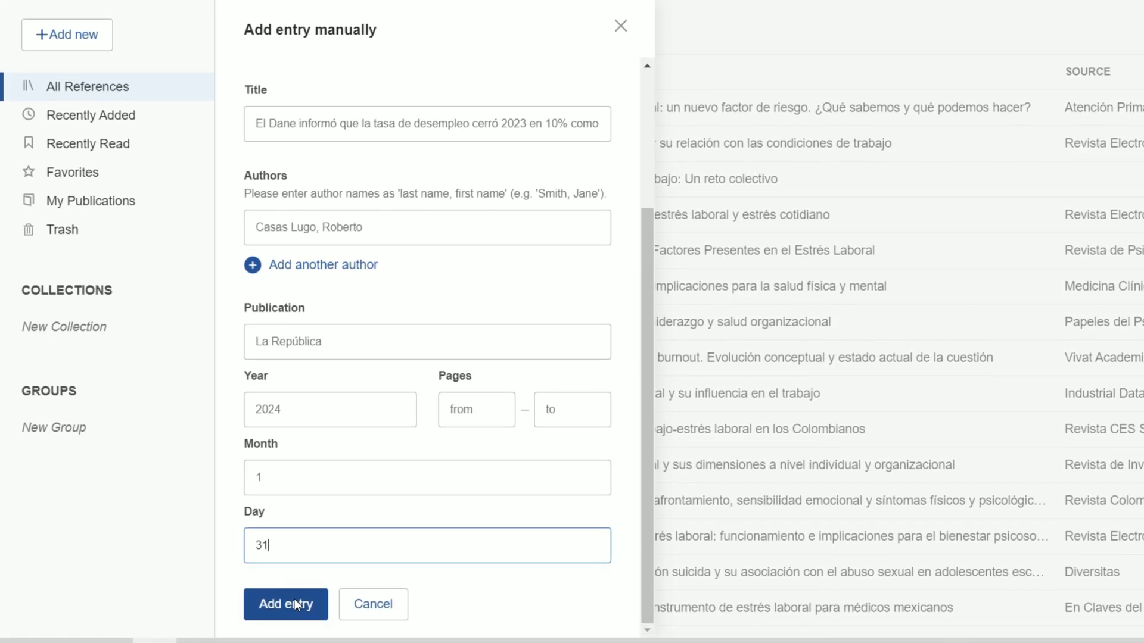
{"action": "left_click", "coordinate": [294, 598]}
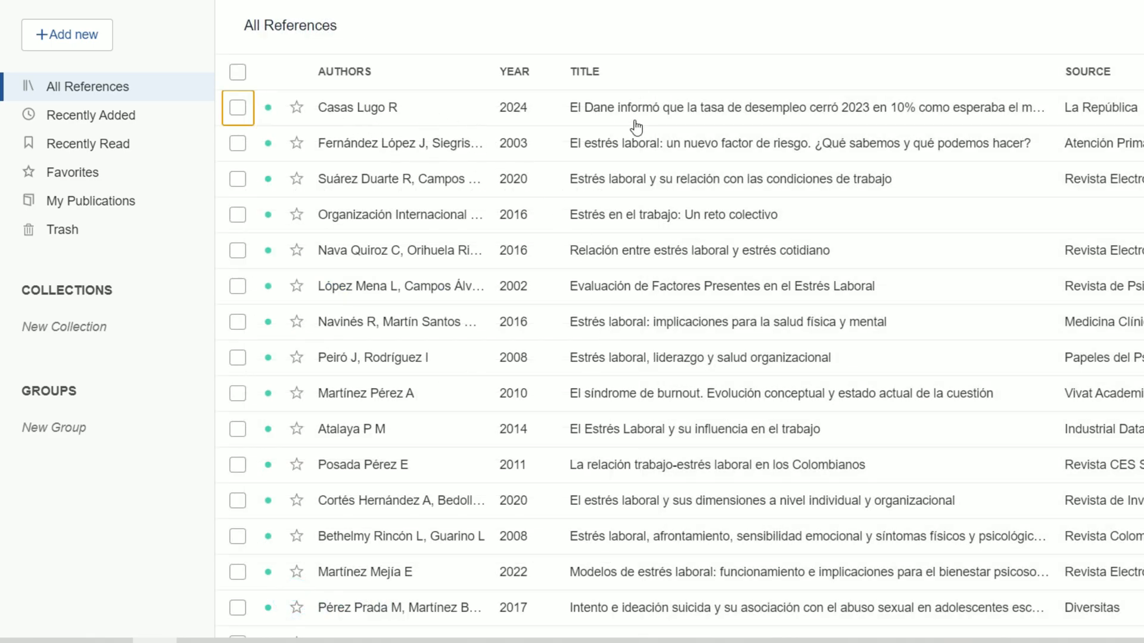
{"action": "left_click", "coordinate": [650, 111]}
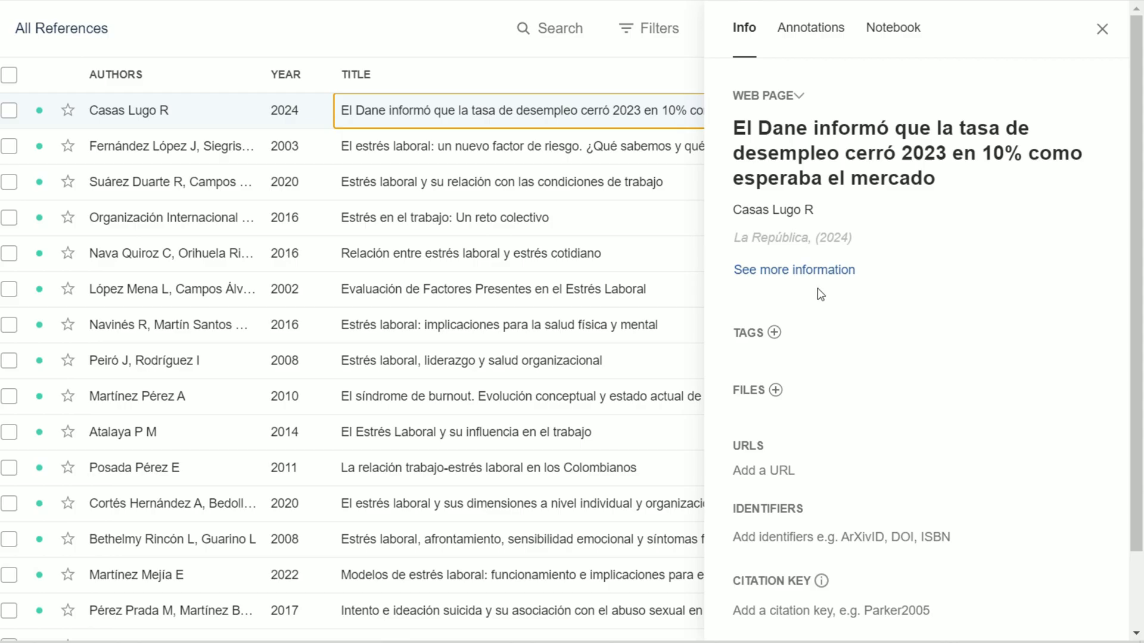
{"action": "key", "text": "alt+Tab"}
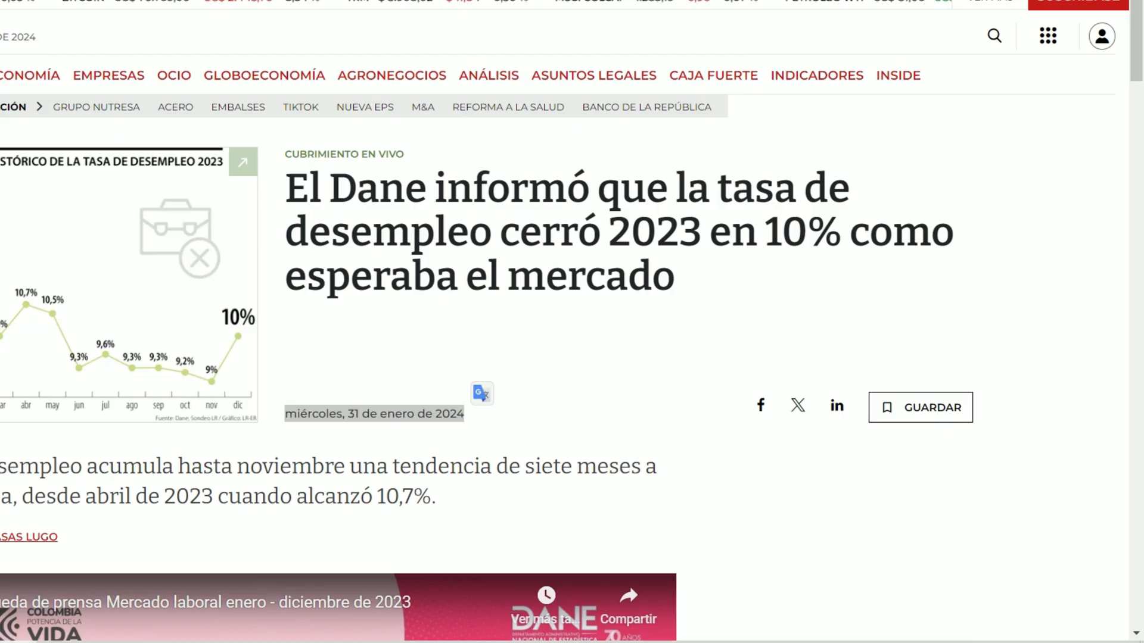
{"action": "key", "text": "alt+Tab"}
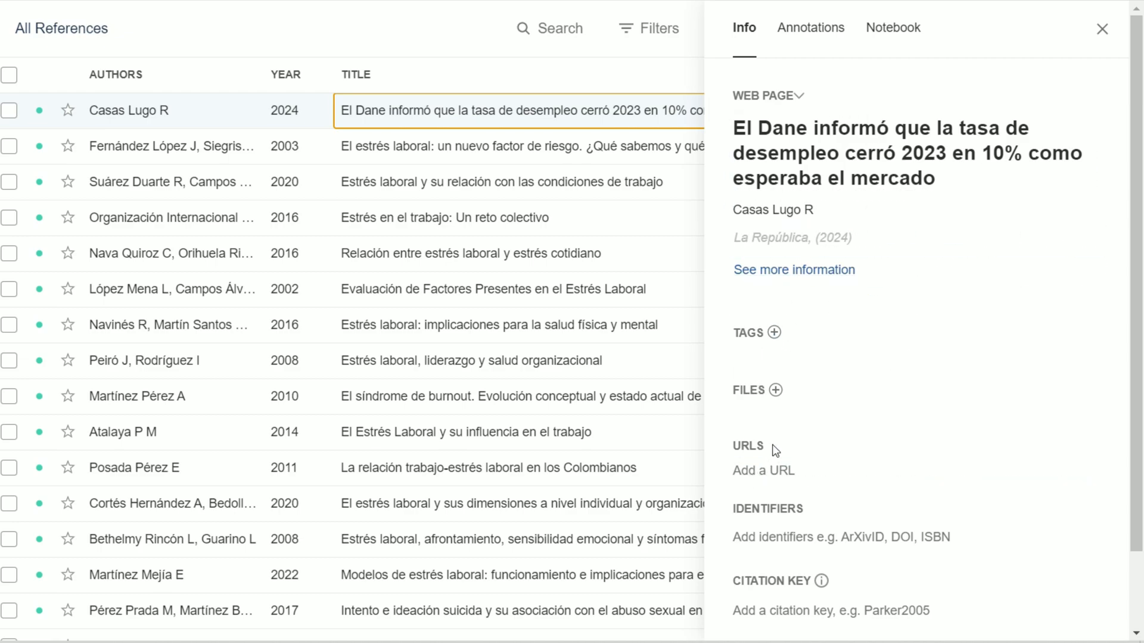
{"action": "left_click", "coordinate": [772, 476]}
{"action": "scroll", "coordinate": [851, 462], "scroll_direction": "down", "scroll_amount": 3}
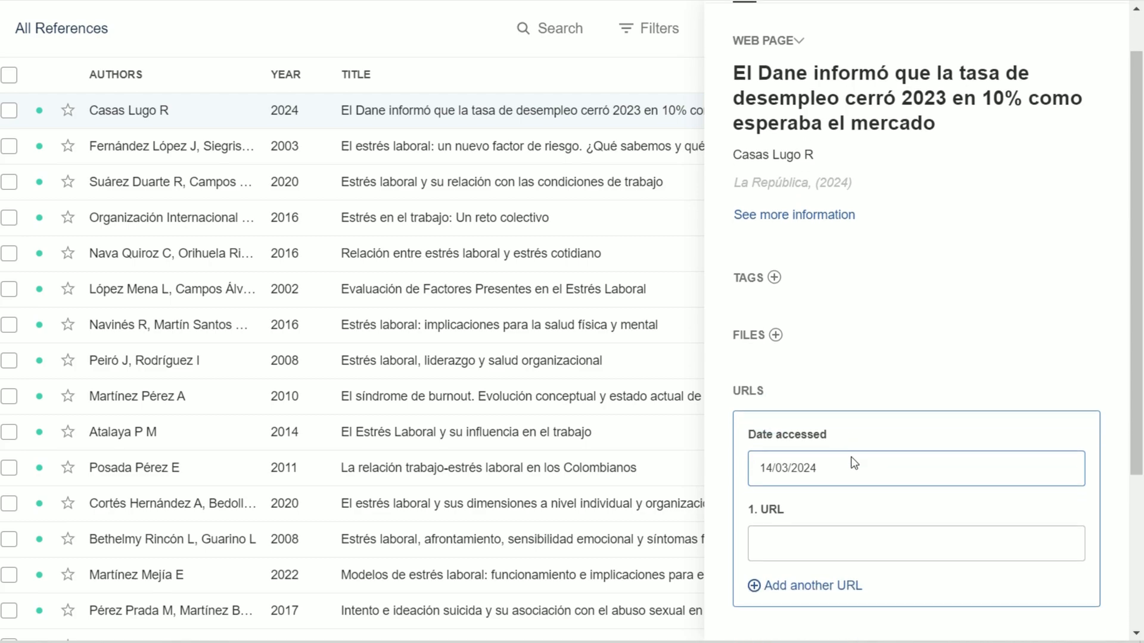
{"action": "left_click", "coordinate": [797, 431]}
{"action": "key", "text": "ctrl+v"}
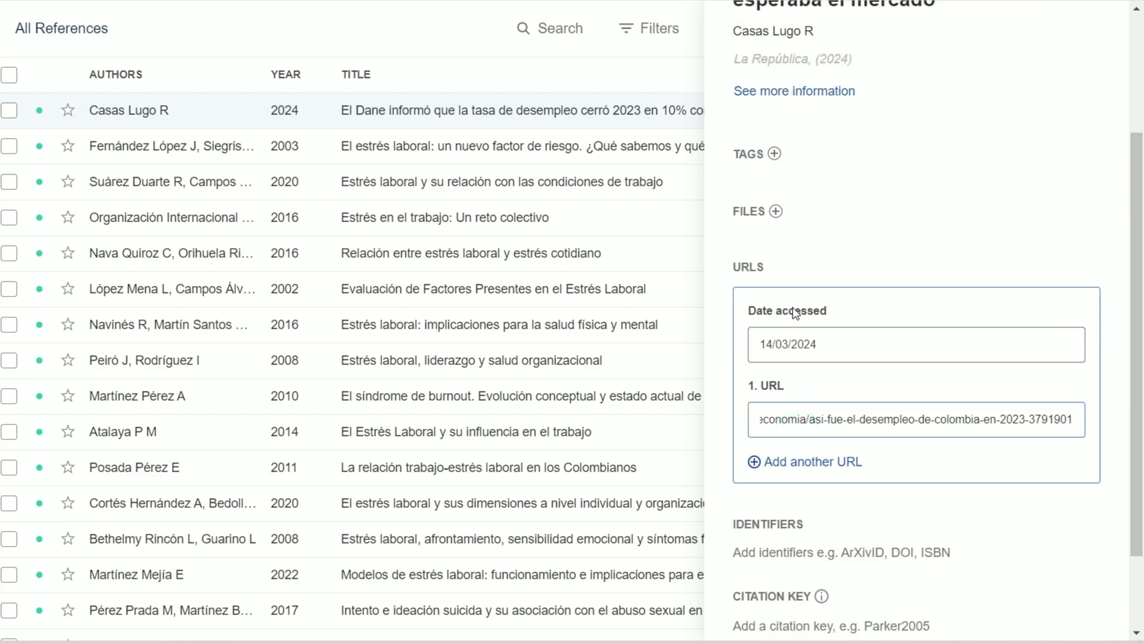
Step: Review the access date of the La República reference, leaving it at 14/03/2024, and close the reference's details
{"action": "left_click", "coordinate": [826, 355]}
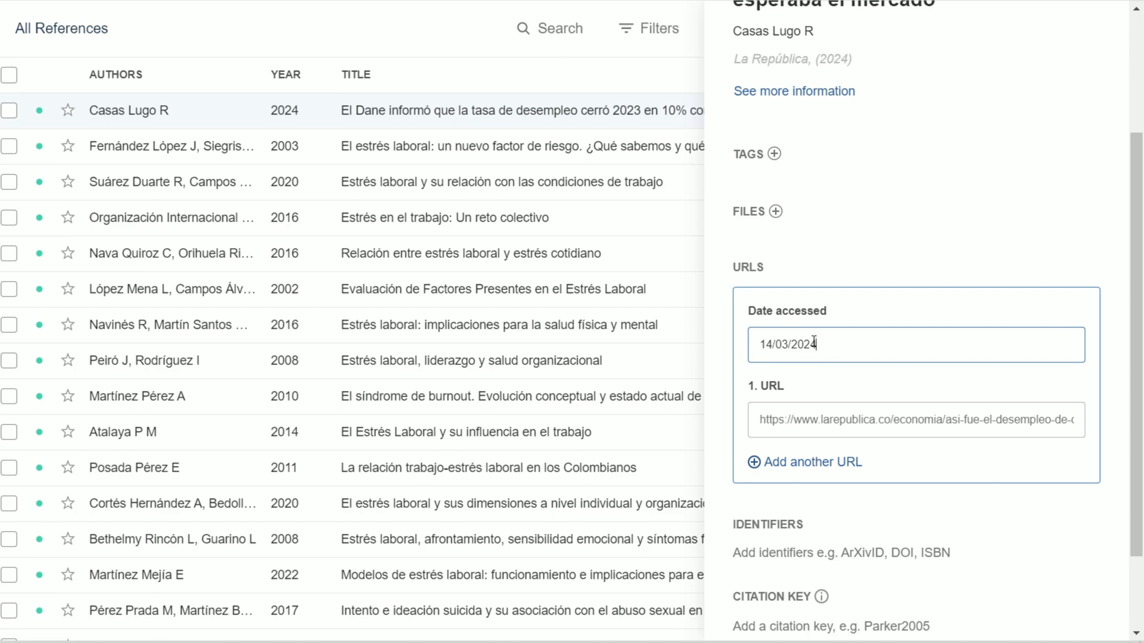
{"action": "double_click", "coordinate": [827, 349]}
{"action": "left_click", "coordinate": [839, 347]}
{"action": "scroll", "coordinate": [841, 351], "scroll_direction": "up", "scroll_amount": 3}
{"action": "scroll", "coordinate": [883, 350], "scroll_direction": "down", "scroll_amount": 4}
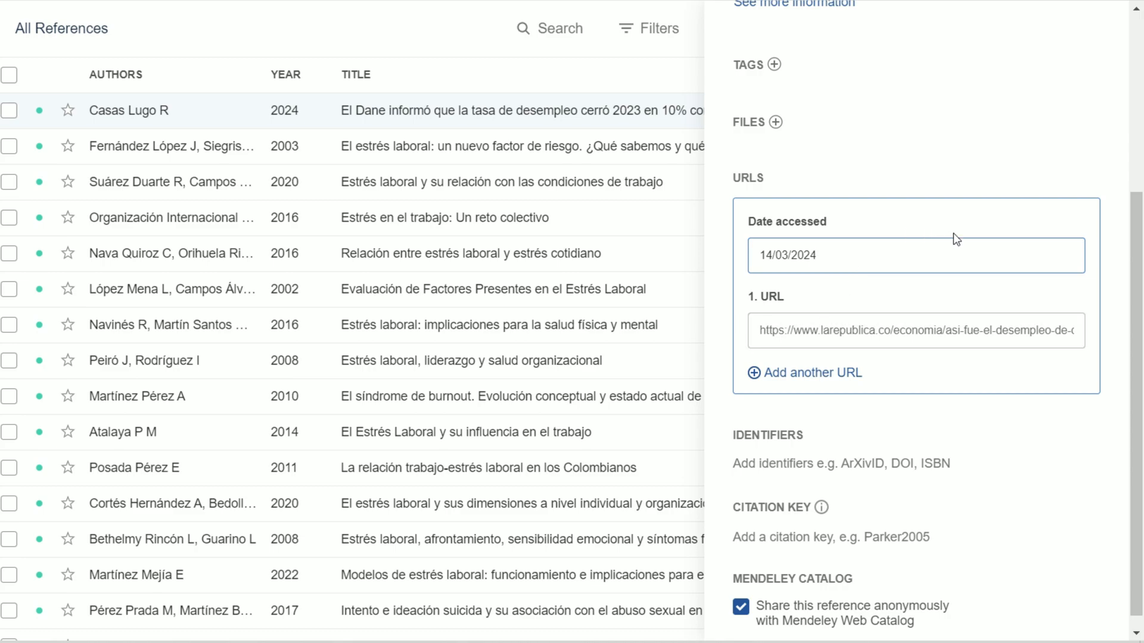
{"action": "scroll", "coordinate": [955, 237], "scroll_direction": "up", "scroll_amount": 4}
{"action": "left_click", "coordinate": [1099, 34]}
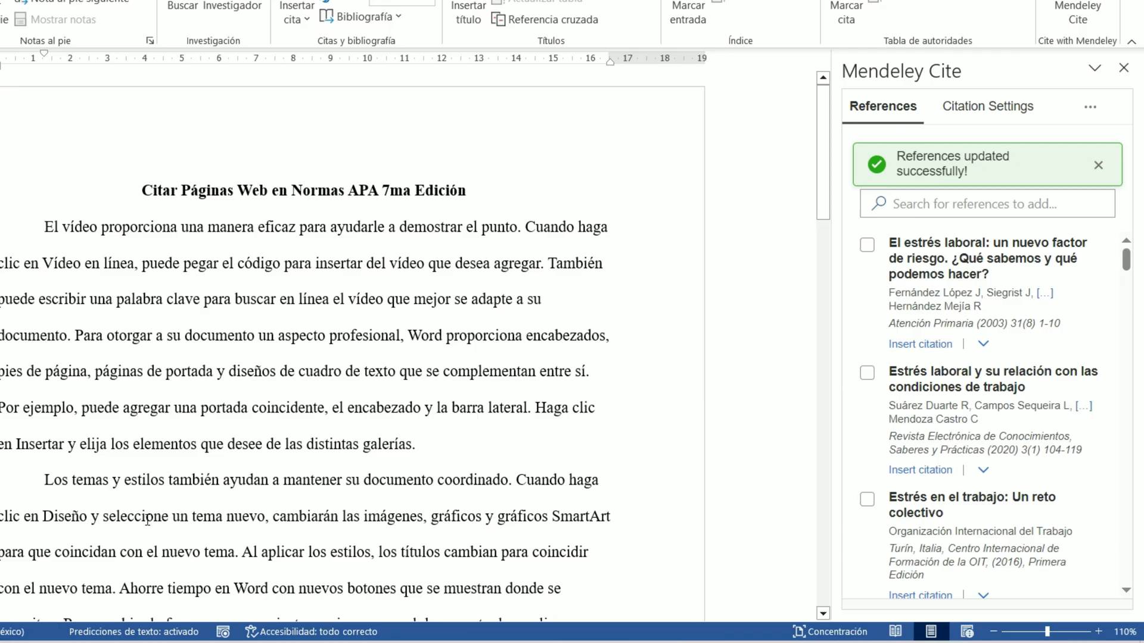
Step: Switch to the Word document, update the Mendeley Cite reference list from the library and dismiss the notifications
{"action": "left_click", "coordinate": [416, 293]}
{"action": "left_click", "coordinate": [304, 260]}
{"action": "left_click", "coordinate": [1097, 165]}
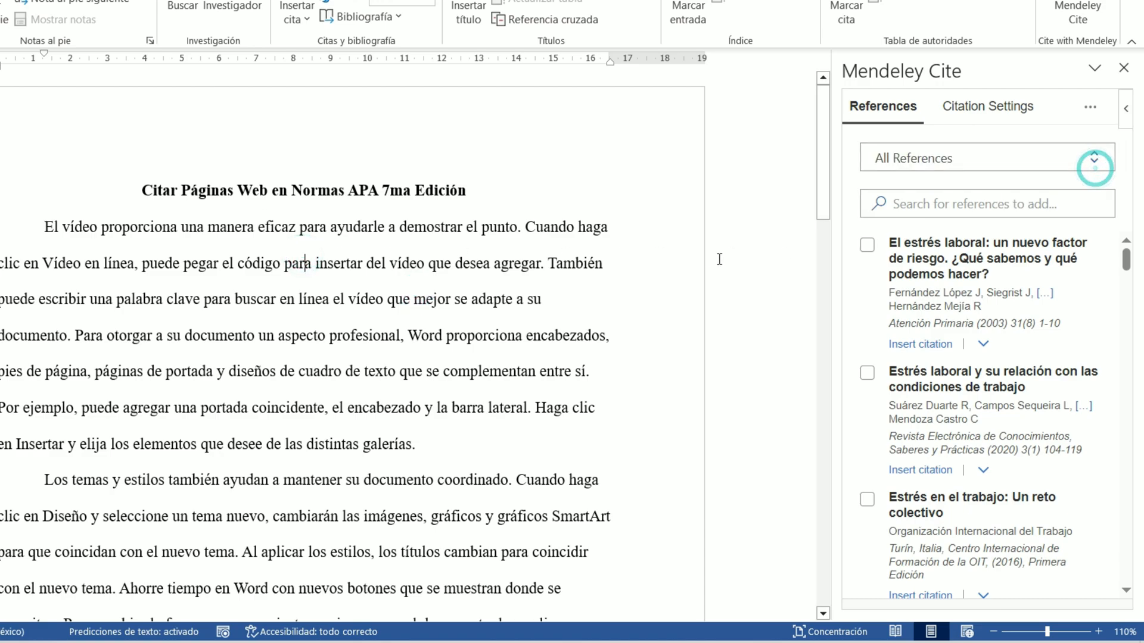
{"action": "scroll", "coordinate": [977, 387], "scroll_direction": "down", "scroll_amount": 4}
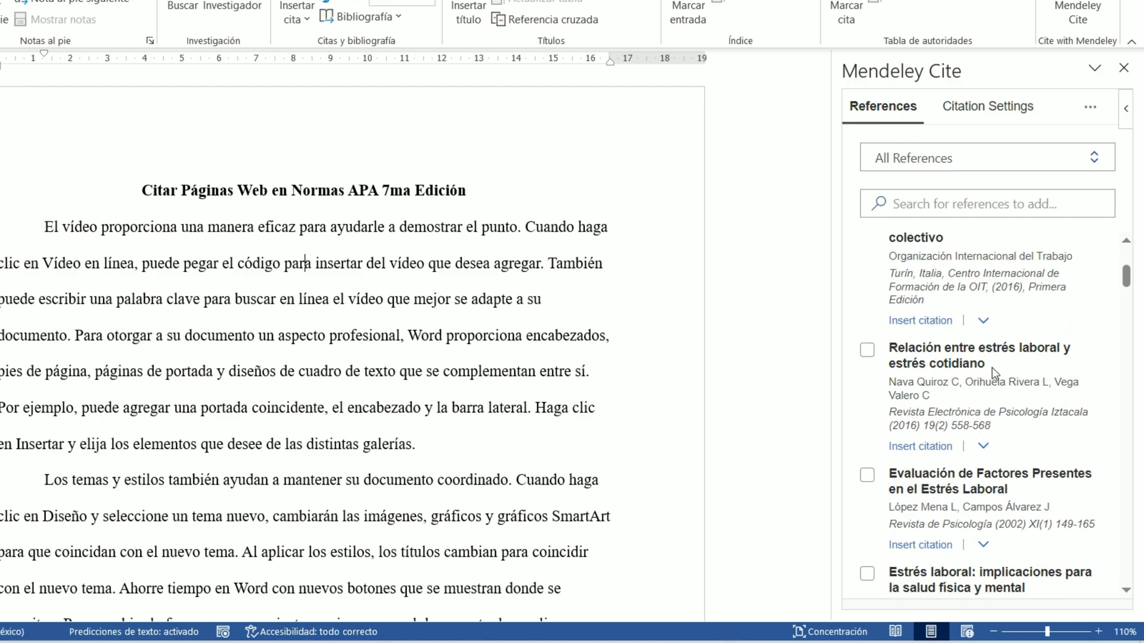
{"action": "scroll", "coordinate": [1008, 314], "scroll_direction": "up", "scroll_amount": 5}
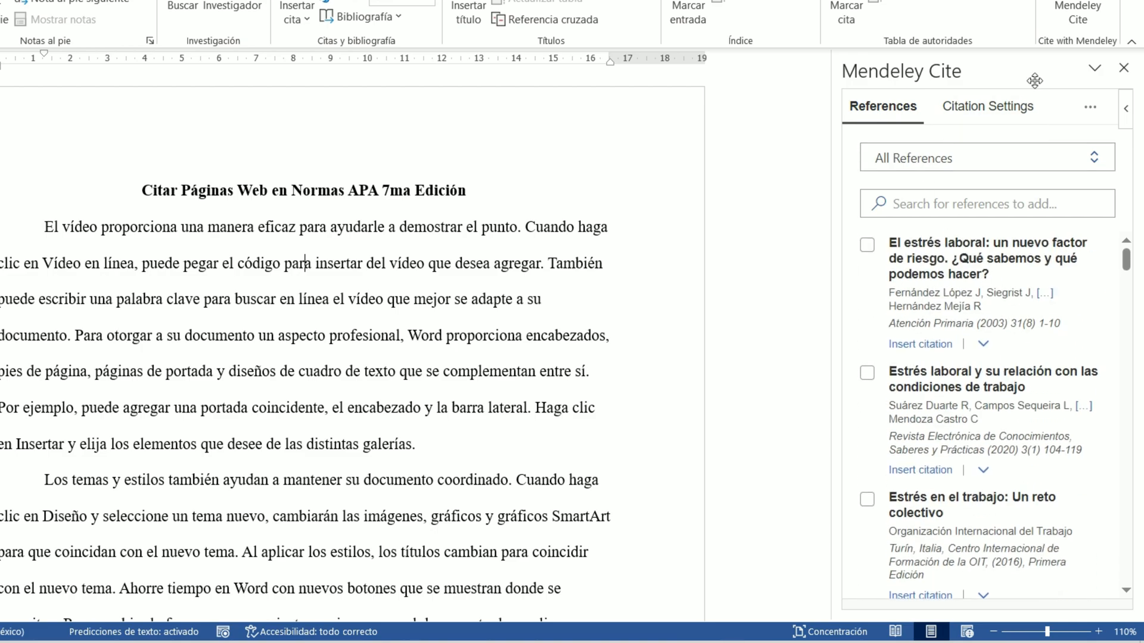
{"action": "left_click", "coordinate": [1090, 108]}
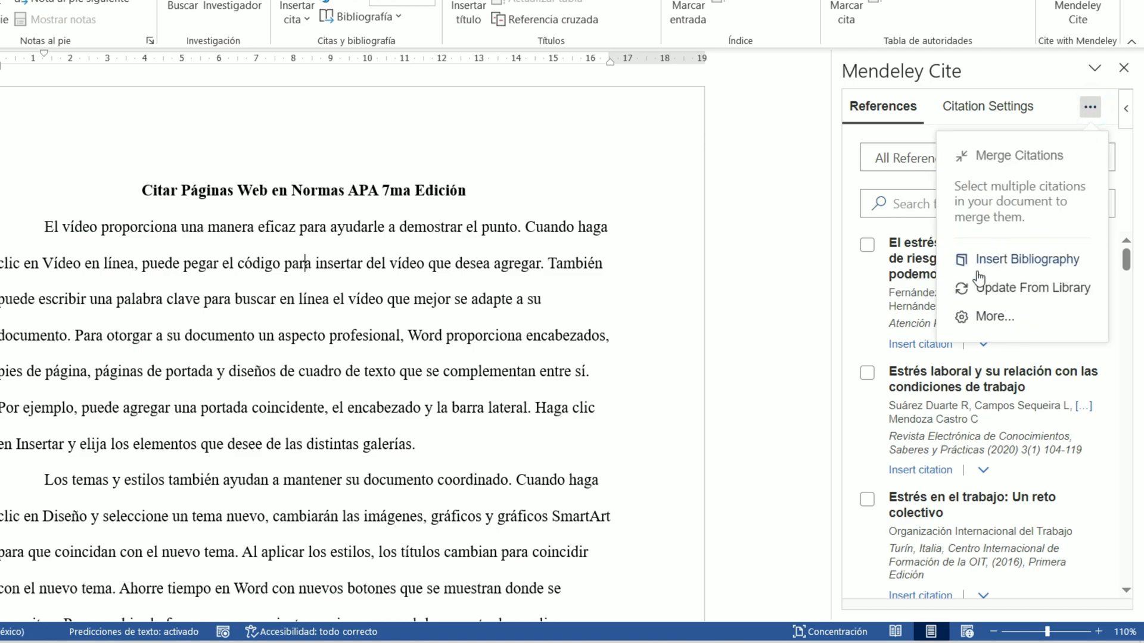
{"action": "left_click", "coordinate": [1064, 290]}
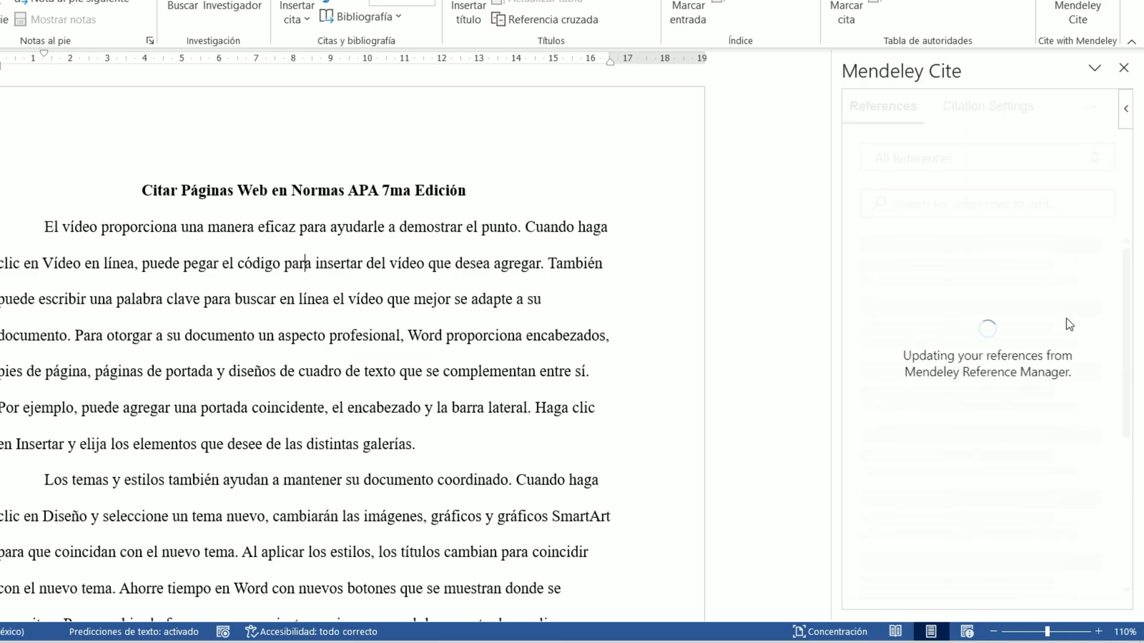
{"action": "left_click", "coordinate": [1098, 165]}
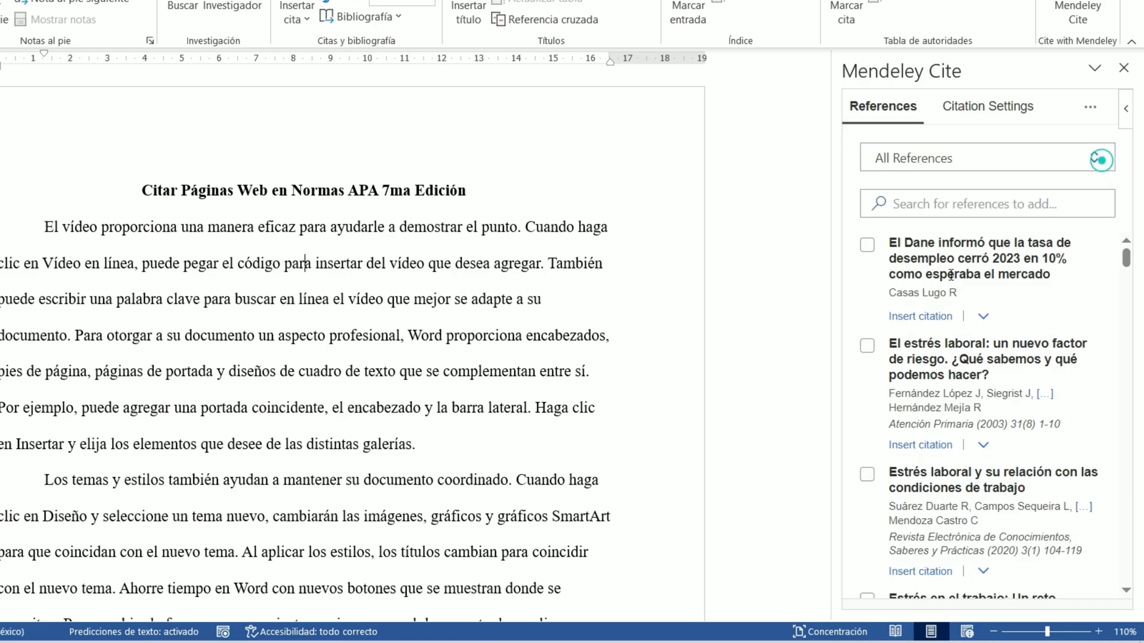
Step: Insert a citation of the article "El Dane informó que la tasa de desempleo cerró 2023 en 10%" at the end of the first paragraph
{"action": "left_click", "coordinate": [411, 445]}
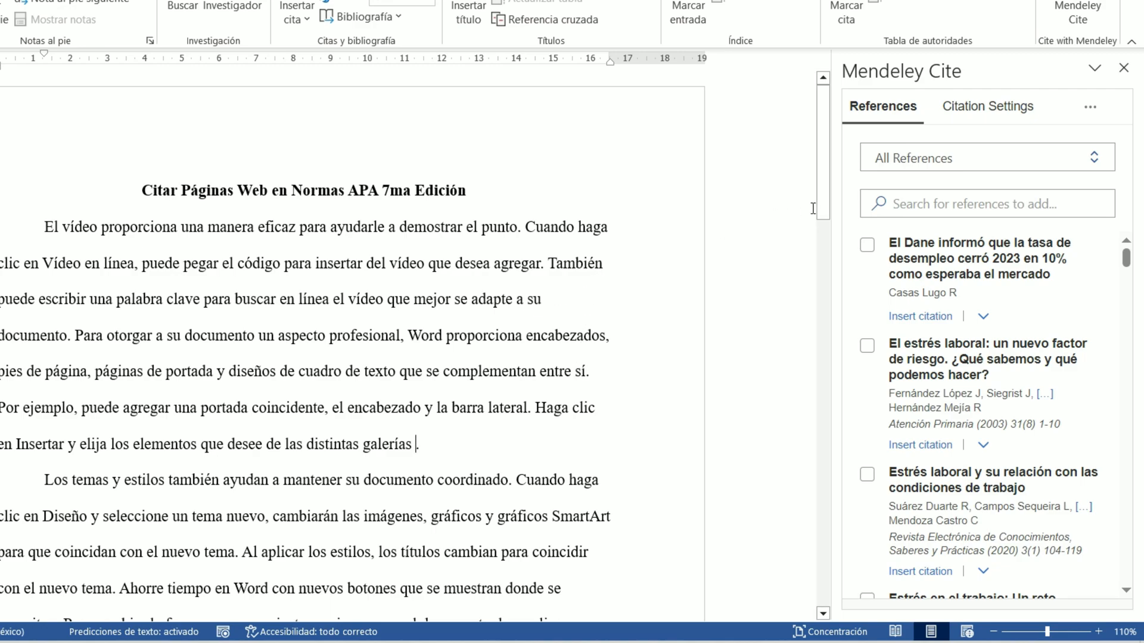
{"action": "left_click", "coordinate": [867, 245]}
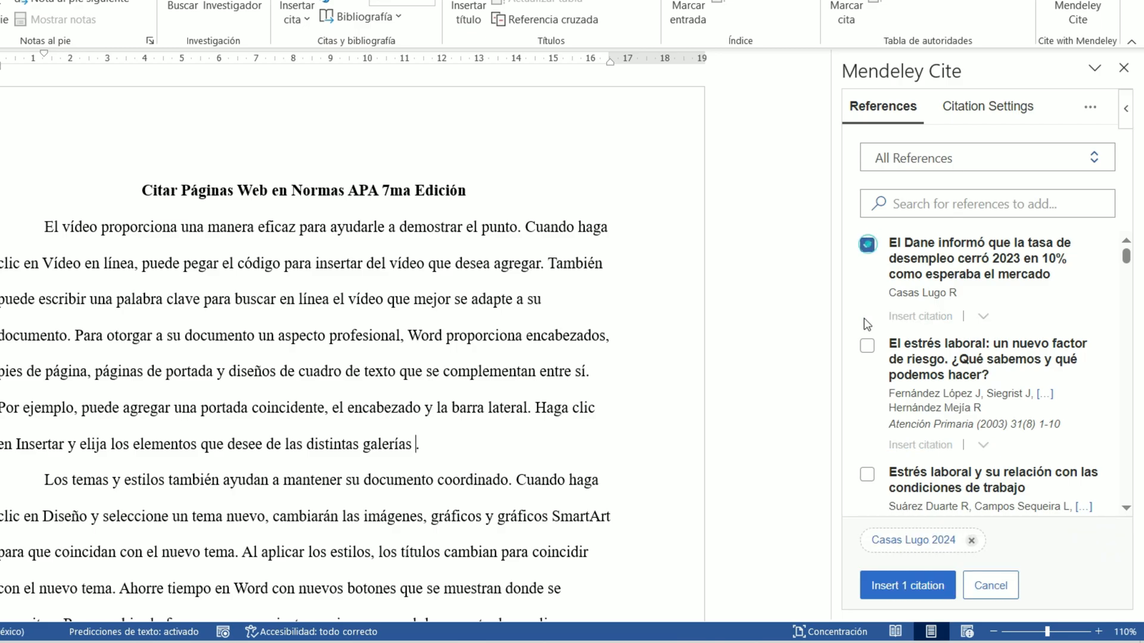
{"action": "left_click", "coordinate": [906, 586]}
{"action": "scroll", "coordinate": [497, 351], "scroll_direction": "down", "scroll_amount": 3}
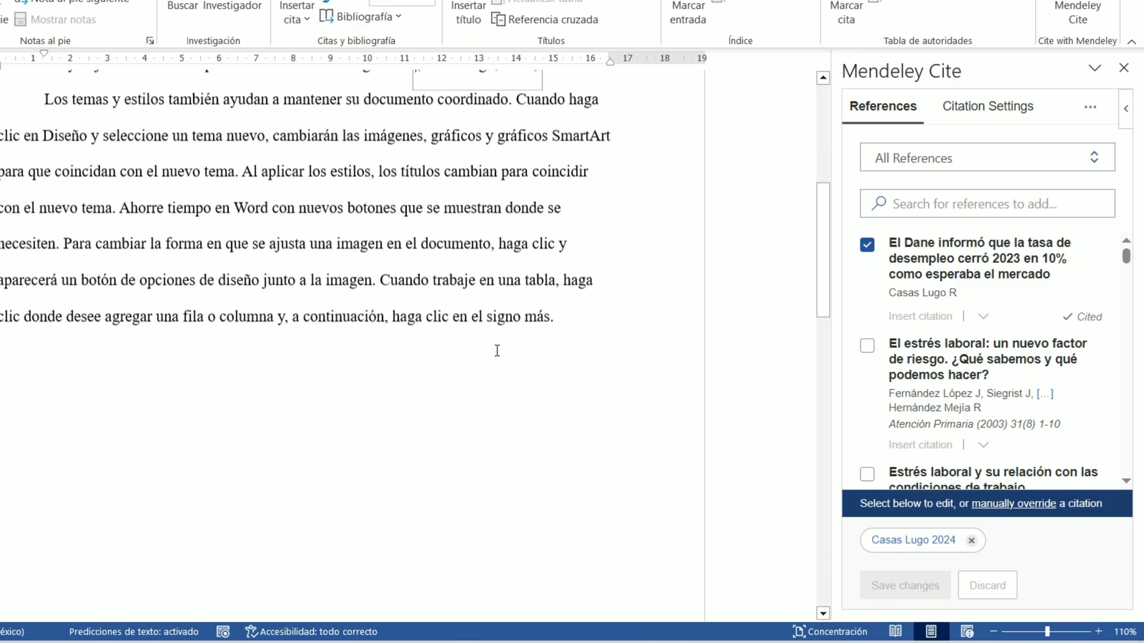
{"action": "scroll", "coordinate": [497, 350], "scroll_direction": "down", "scroll_amount": 3}
{"action": "scroll", "coordinate": [542, 350], "scroll_direction": "up", "scroll_amount": 5}
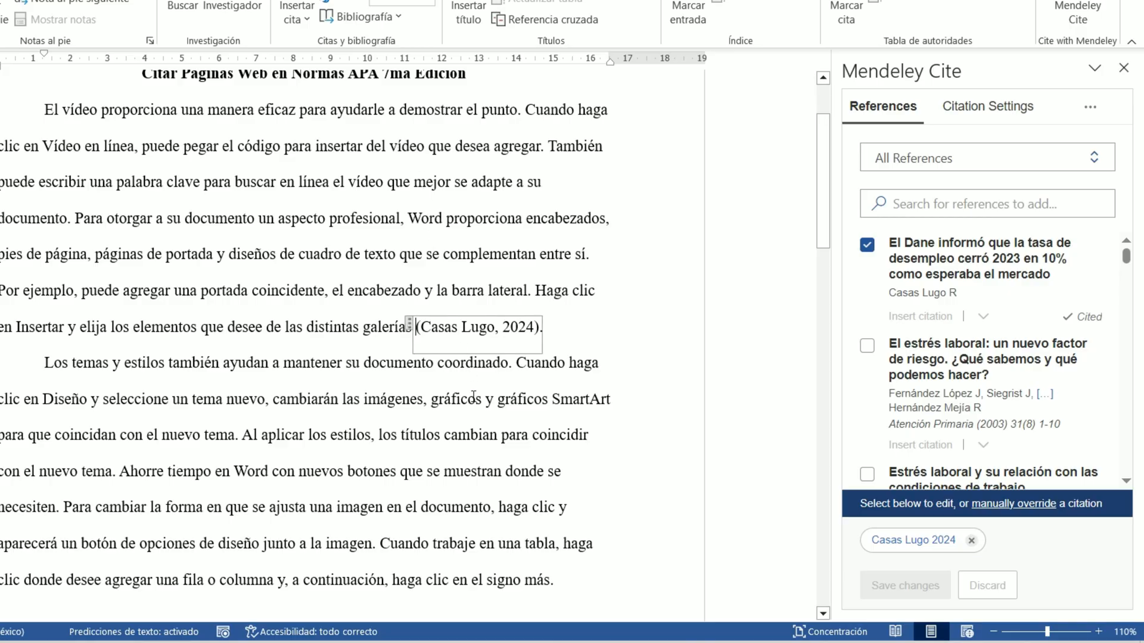
Step: Place the text cursor before the final period of the second paragraph, after "signo más", with a space for a citation
{"action": "scroll", "coordinate": [495, 431], "scroll_direction": "down", "scroll_amount": 2}
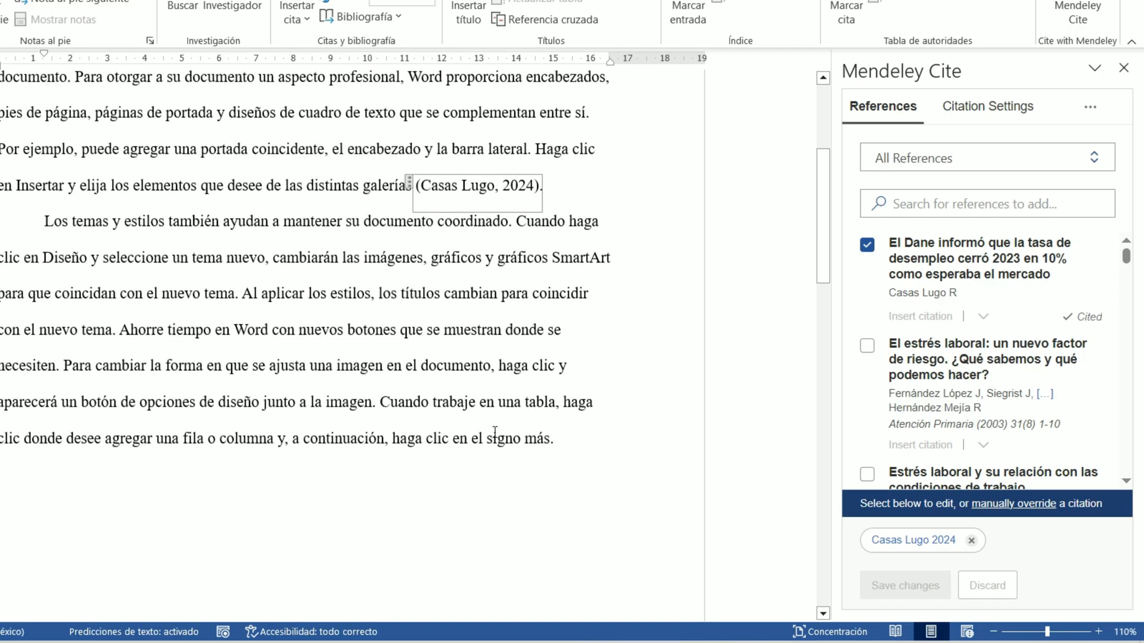
{"action": "scroll", "coordinate": [494, 431], "scroll_direction": "down", "scroll_amount": 3}
{"action": "left_click", "coordinate": [547, 204]}
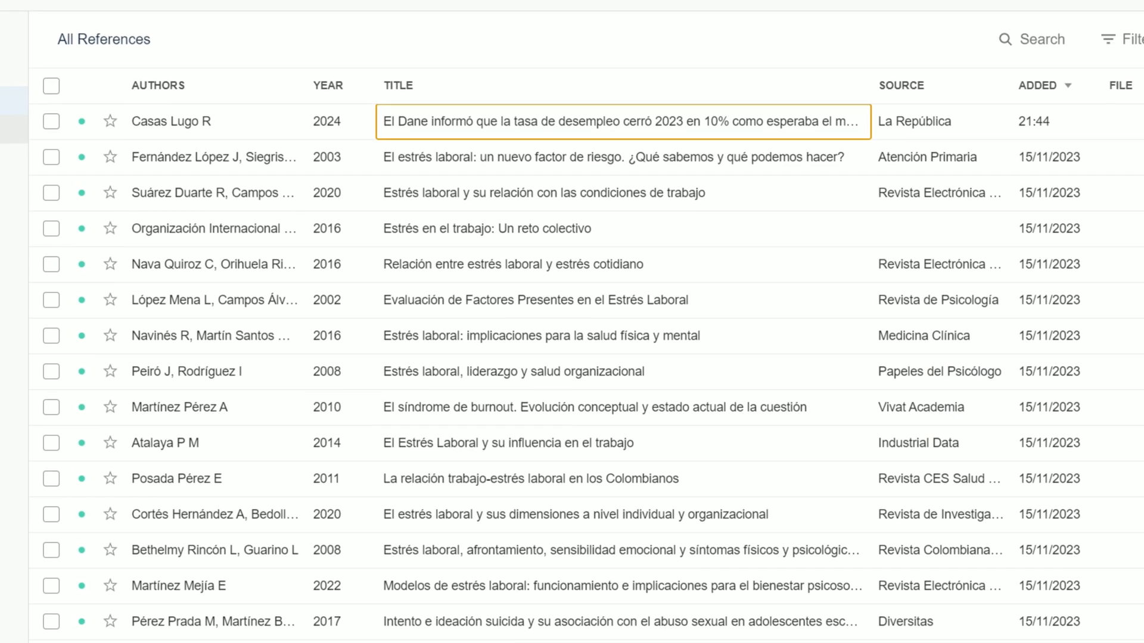
Step: Switch to Mendeley Reference Manager and start a new manual entry, ready to fill in its title
{"action": "left_click", "coordinate": [72, 95]}
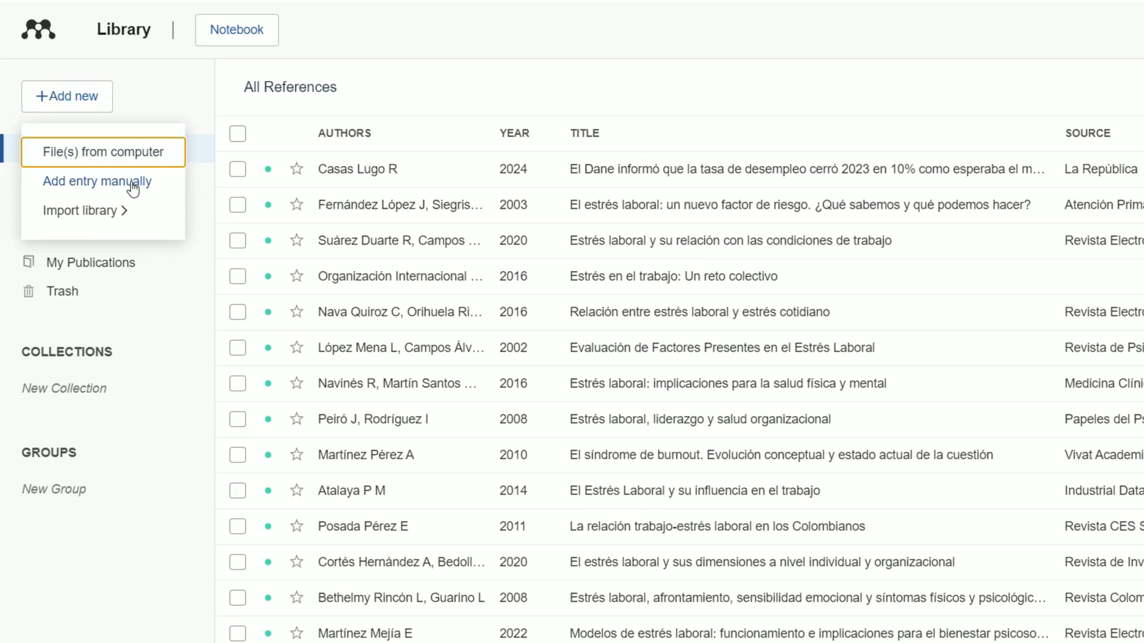
{"action": "left_click", "coordinate": [132, 184]}
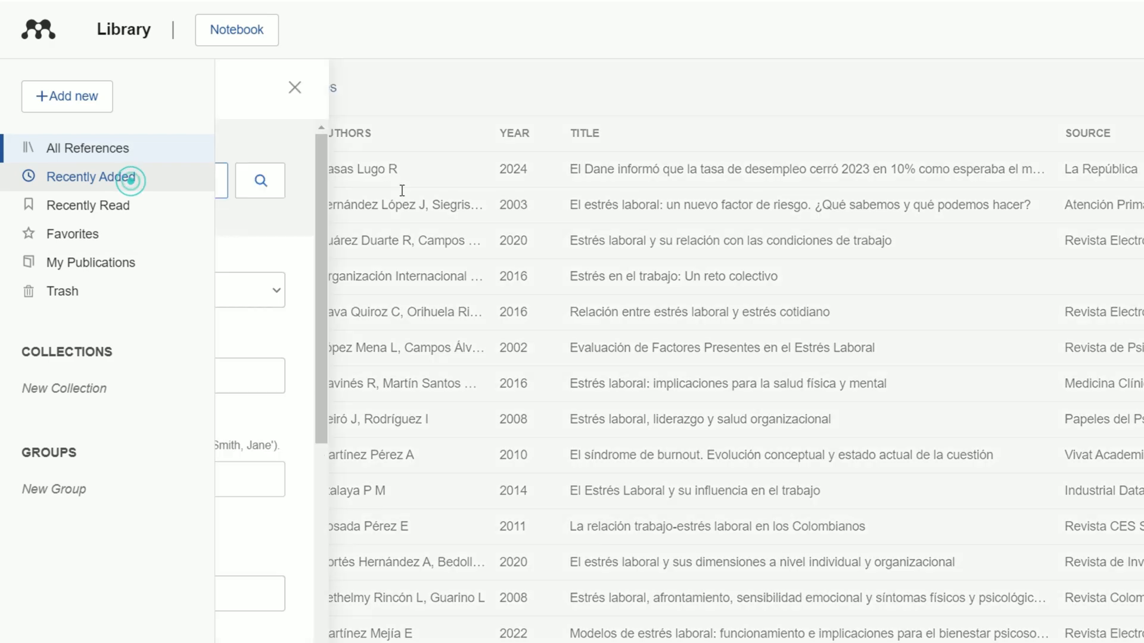
{"action": "left_click", "coordinate": [283, 368]}
Step: Copy the heading "Inflación total y meta" from the banrep.gov.co page into the new entry's title
{"action": "key", "text": "alt+Tab"}
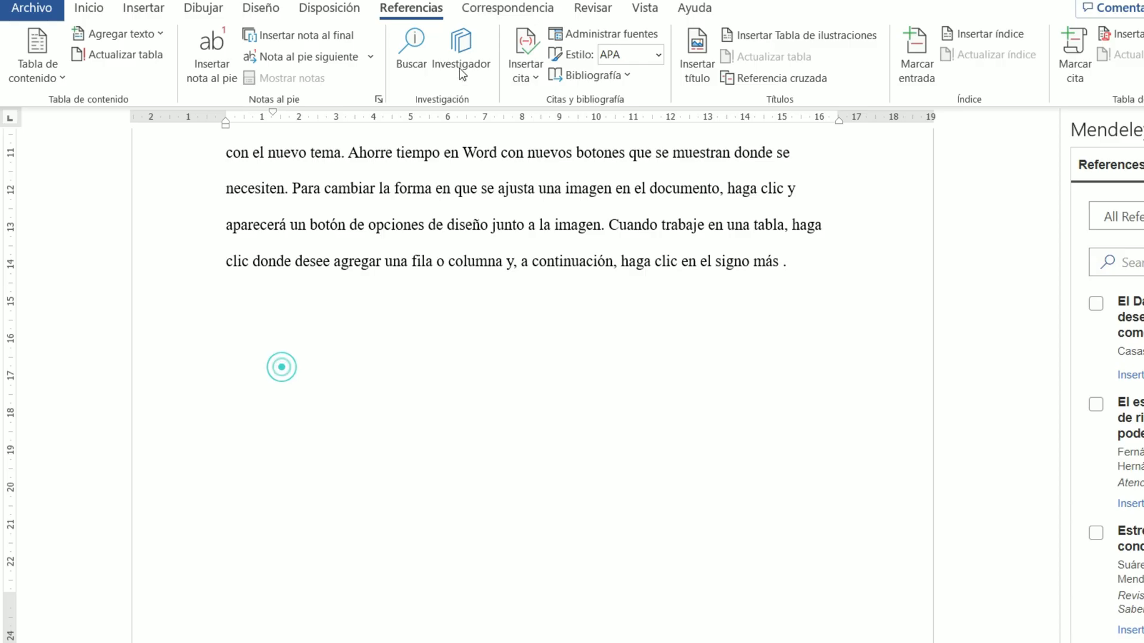
{"action": "key", "text": "alt+Tab"}
{"action": "key", "text": "alt+Tab"}
{"action": "key", "text": "alt+Tab"}
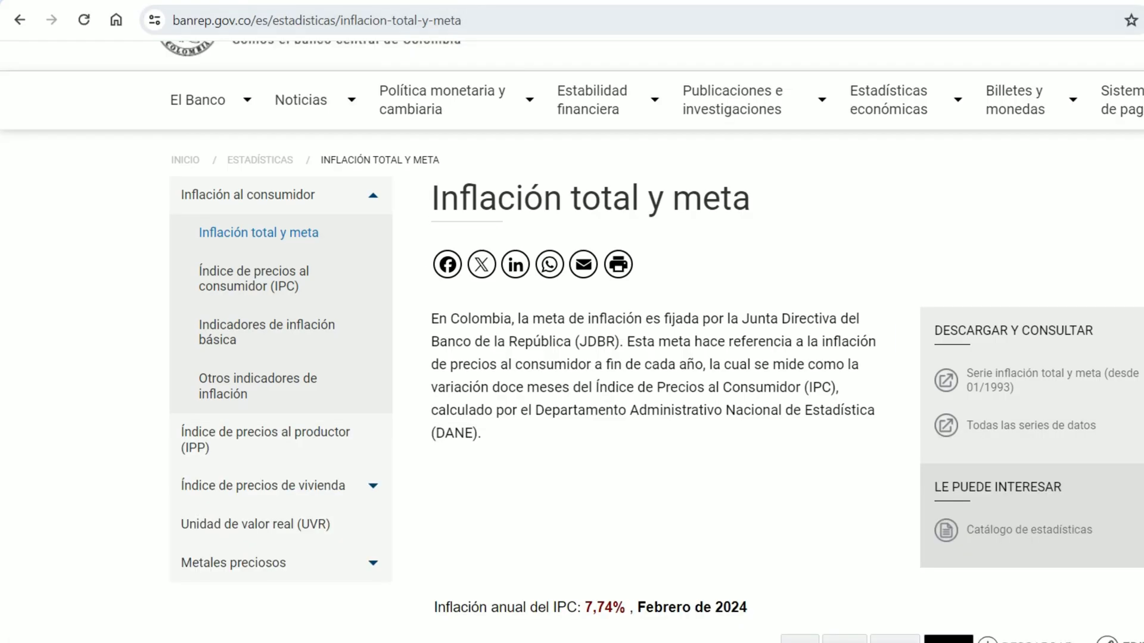
{"action": "left_click", "coordinate": [506, 1]}
{"action": "left_click", "coordinate": [417, 1]}
{"action": "left_click_drag", "start_coordinate": [757, 200], "coordinate": [430, 199]}
{"action": "key", "text": "ctrl+c"}
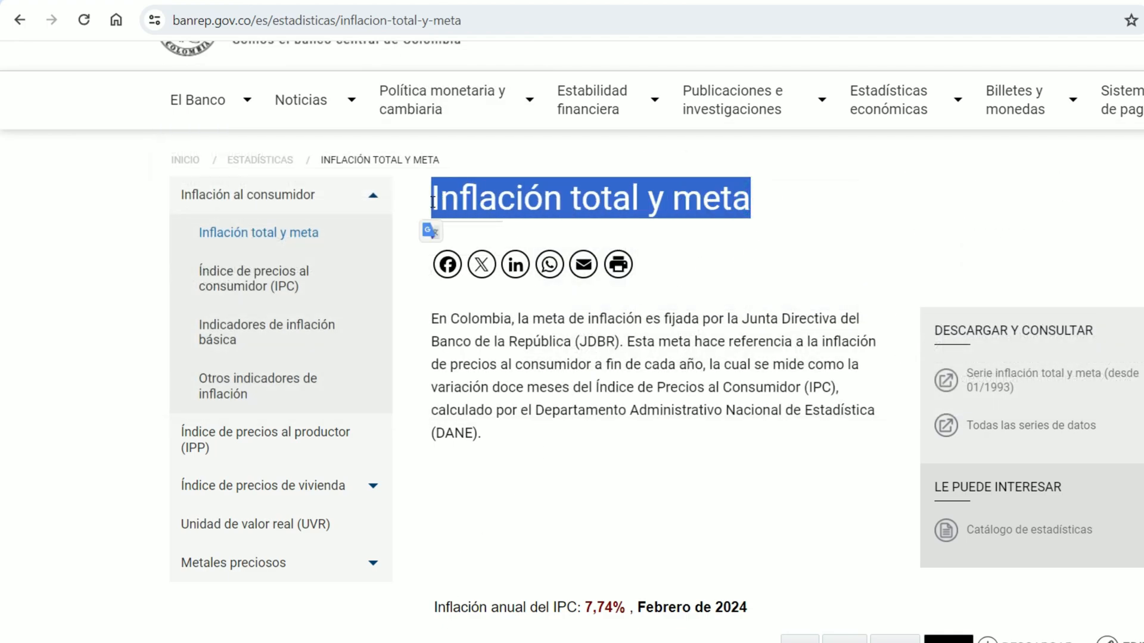
{"action": "key", "text": "alt+Tab"}
{"action": "key", "text": "ctrl+v"}
Step: Enter Banco de la República as the entry's author and set its reference type to Web Page
{"action": "left_click", "coordinate": [302, 467]}
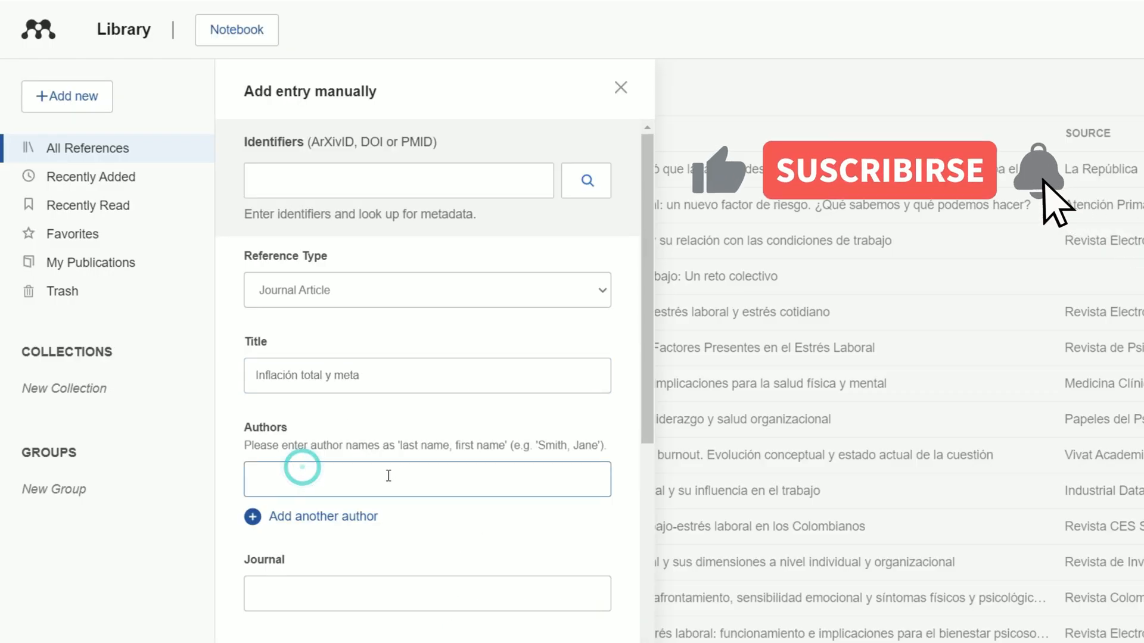
{"action": "type", "text": "Banco de la "}
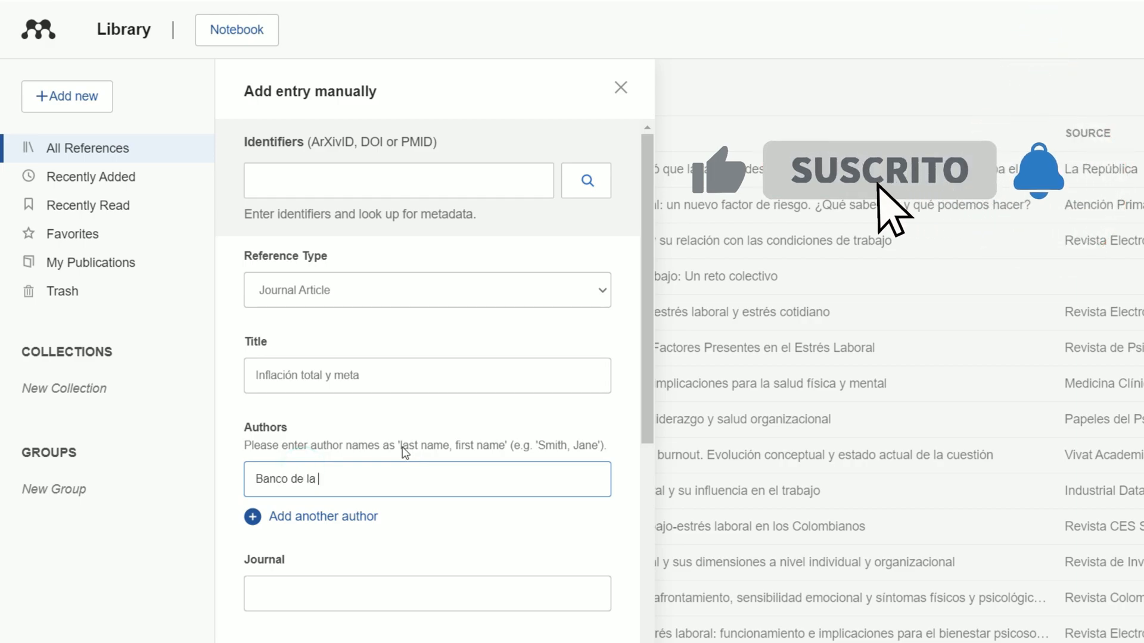
{"action": "type", "text": "República"}
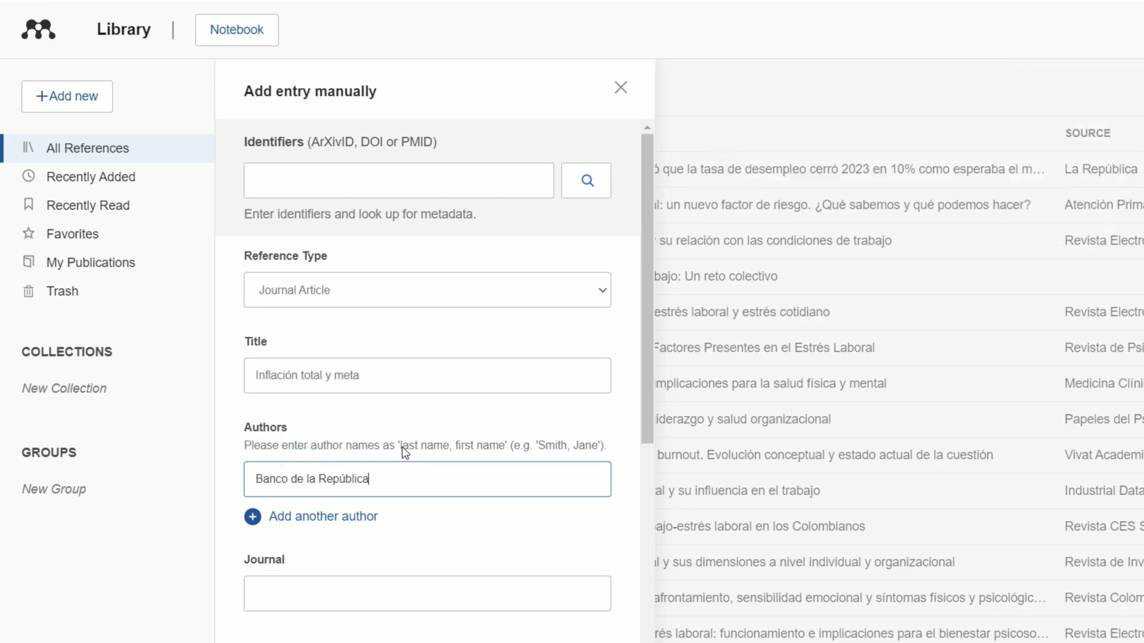
{"action": "scroll", "coordinate": [405, 452], "scroll_direction": "down", "scroll_amount": 5}
{"action": "scroll", "coordinate": [356, 212], "scroll_direction": "up", "scroll_amount": 5}
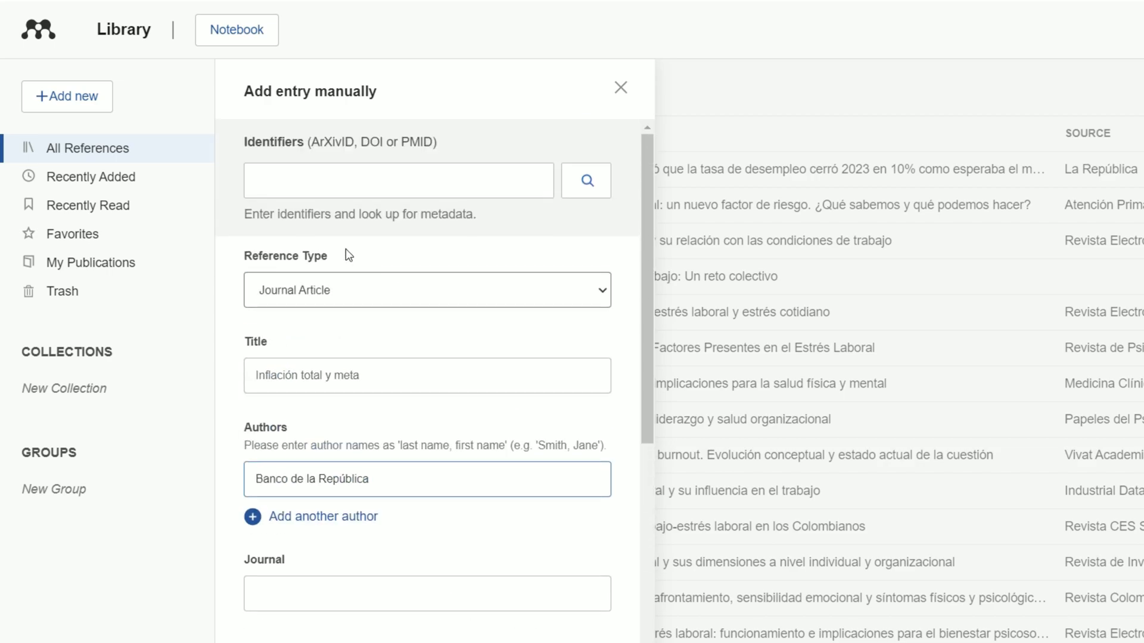
{"action": "left_click", "coordinate": [314, 290]}
{"action": "left_click", "coordinate": [320, 573]}
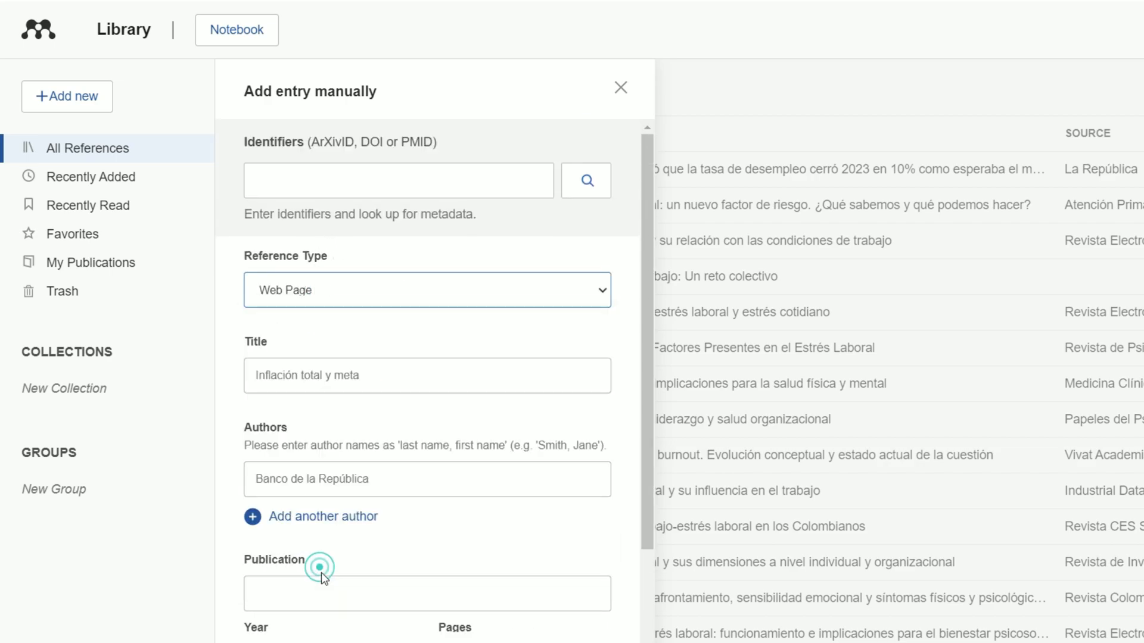
Step: Check the banrep.gov.co inflation page for a publication date to use in the entry's year field
{"action": "scroll", "coordinate": [396, 467], "scroll_direction": "down", "scroll_amount": 3}
{"action": "left_click", "coordinate": [329, 400]}
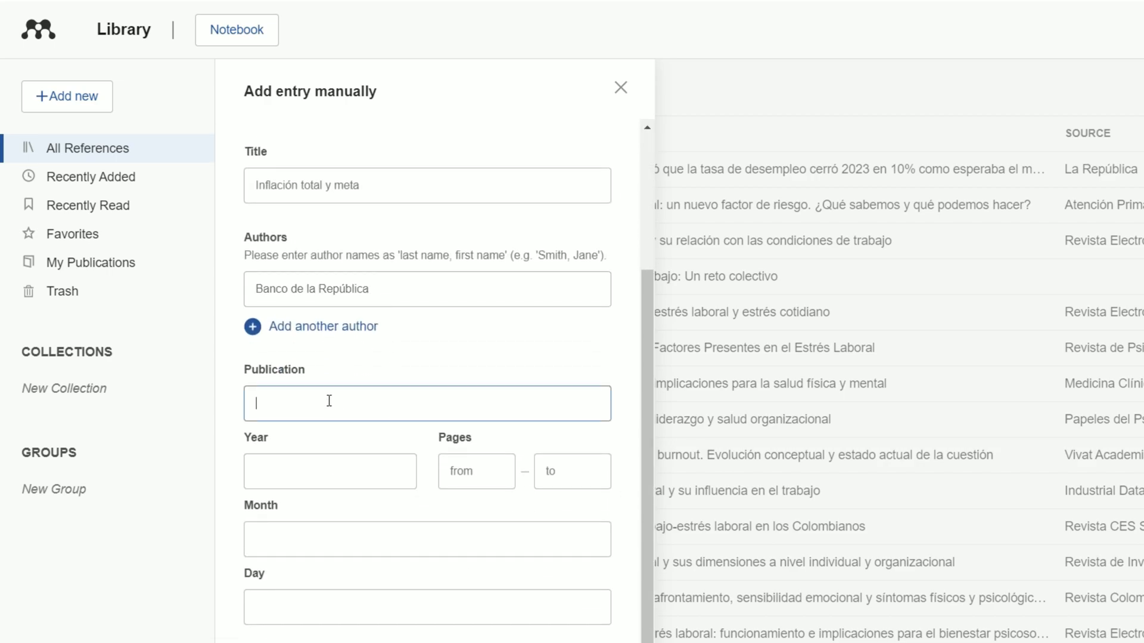
{"action": "left_click", "coordinate": [307, 467]}
{"action": "key", "text": "alt+Tab"}
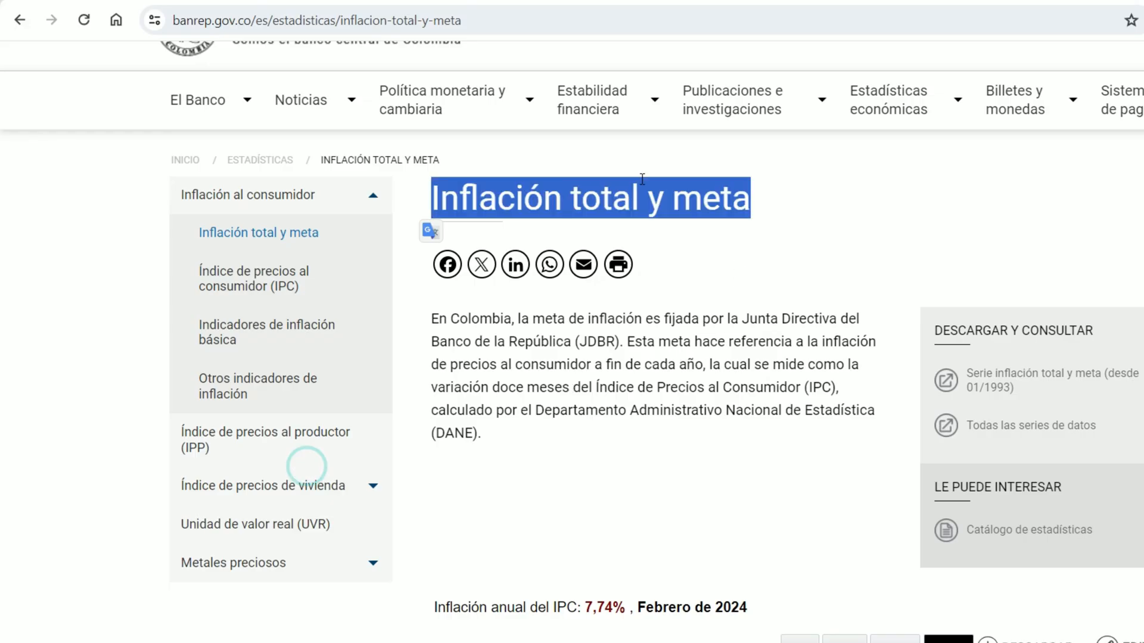
{"action": "scroll", "coordinate": [642, 179], "scroll_direction": "down", "scroll_amount": 6}
{"action": "scroll", "coordinate": [636, 401], "scroll_direction": "up", "scroll_amount": 3}
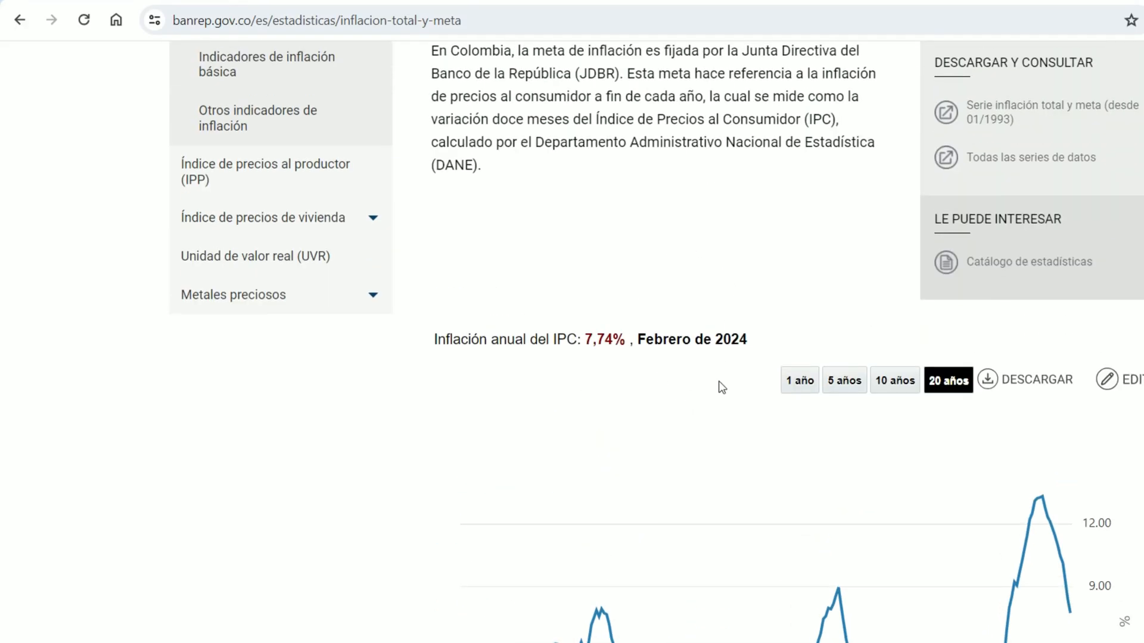
{"action": "left_click_drag", "start_coordinate": [640, 341], "coordinate": [750, 341]}
Step: Add the Banco de la República entry to the library without a publication or date, and open its details
{"action": "key", "text": "alt+Tab"}
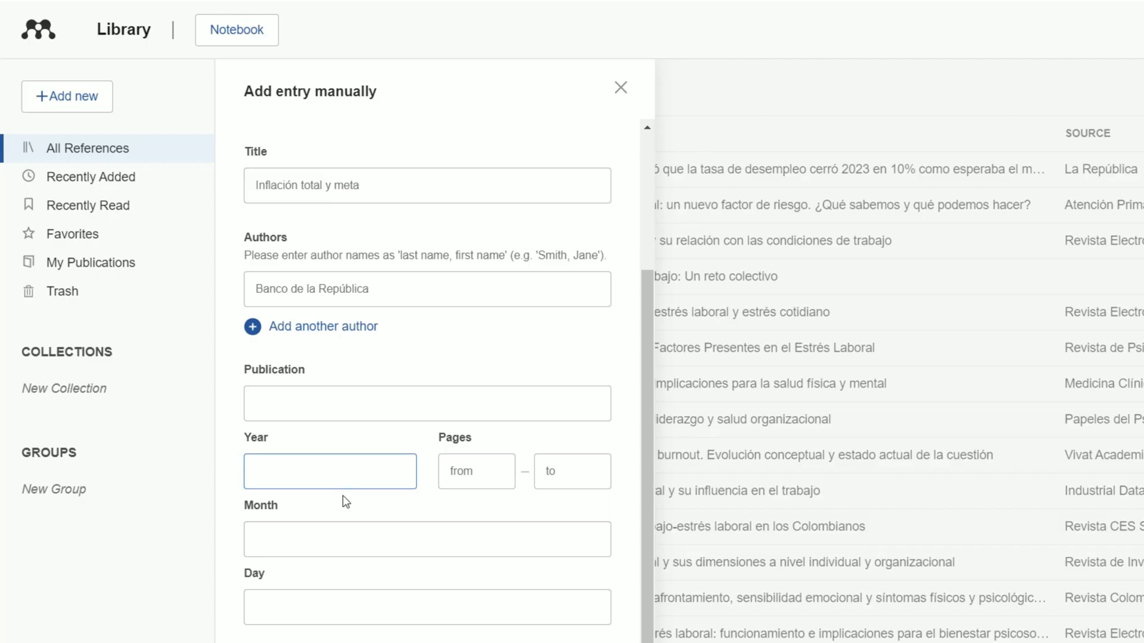
{"action": "left_click", "coordinate": [660, 459]}
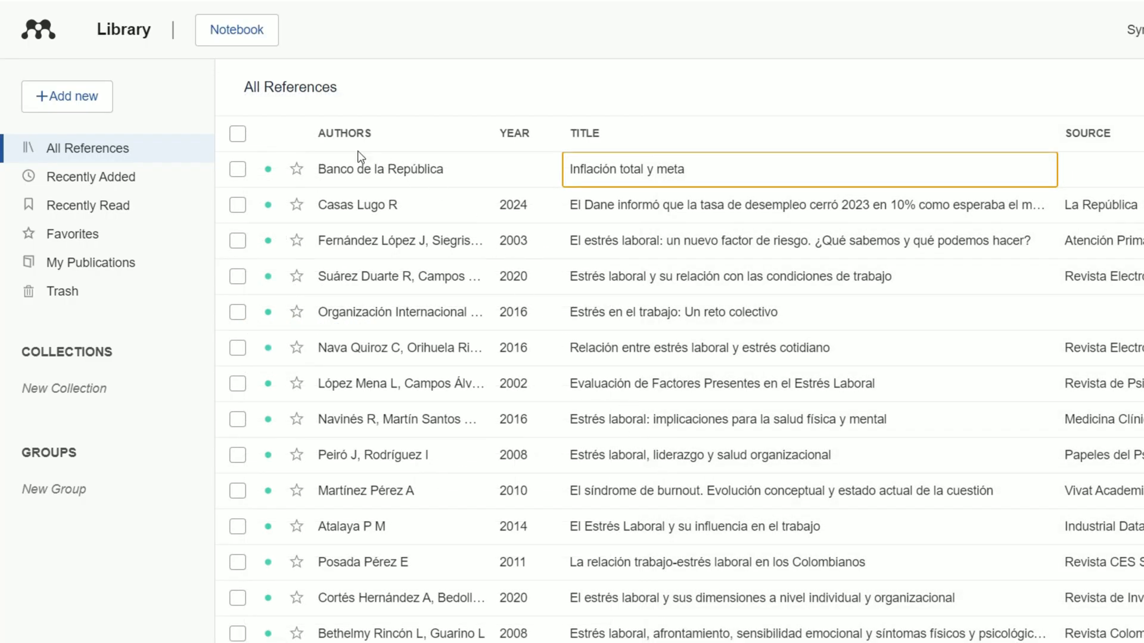
{"action": "left_click", "coordinate": [361, 169]}
Step: Copy the inflation page's address, banrep.gov.co/es/estadisticas/inflacion-total-y-meta, into the new reference's URL field and close its details
{"action": "key", "text": "alt+Tab"}
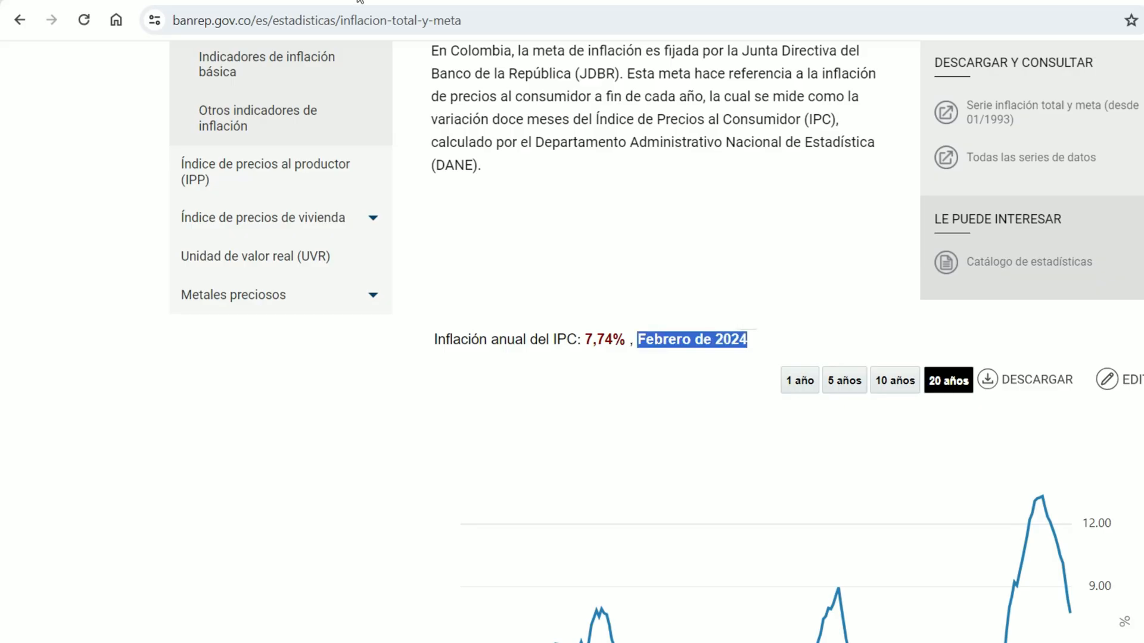
{"action": "left_click", "coordinate": [286, 15]}
{"action": "key", "text": "ctrl+c"}
{"action": "key", "text": "alt+Tab"}
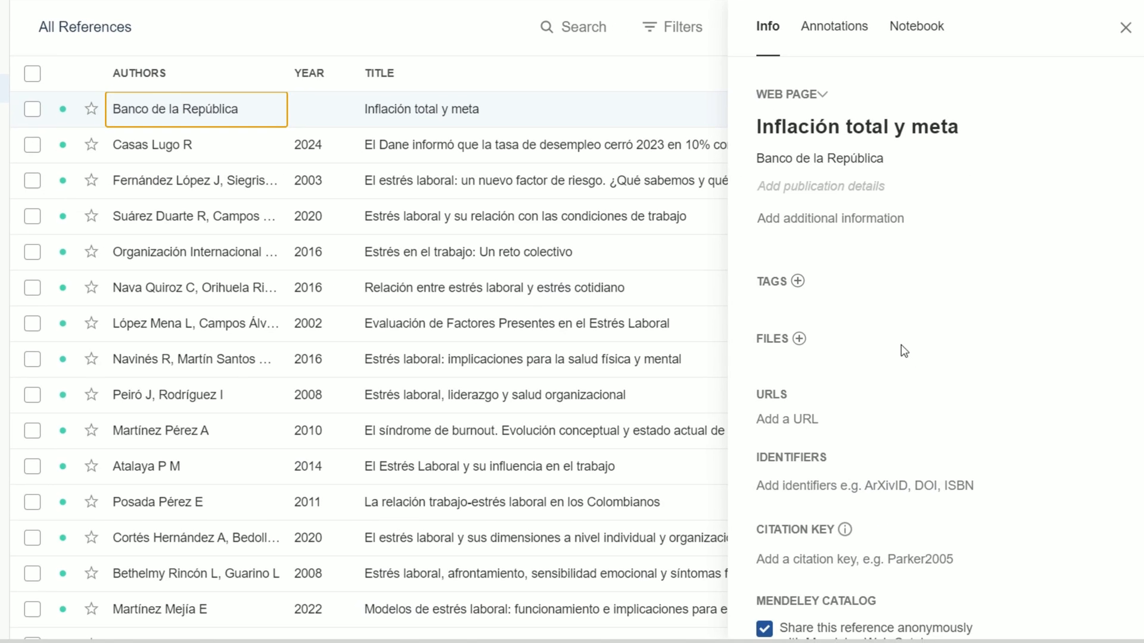
{"action": "scroll", "coordinate": [876, 417], "scroll_direction": "down", "scroll_amount": 1}
{"action": "left_click", "coordinate": [805, 386]}
{"action": "left_click", "coordinate": [812, 508]}
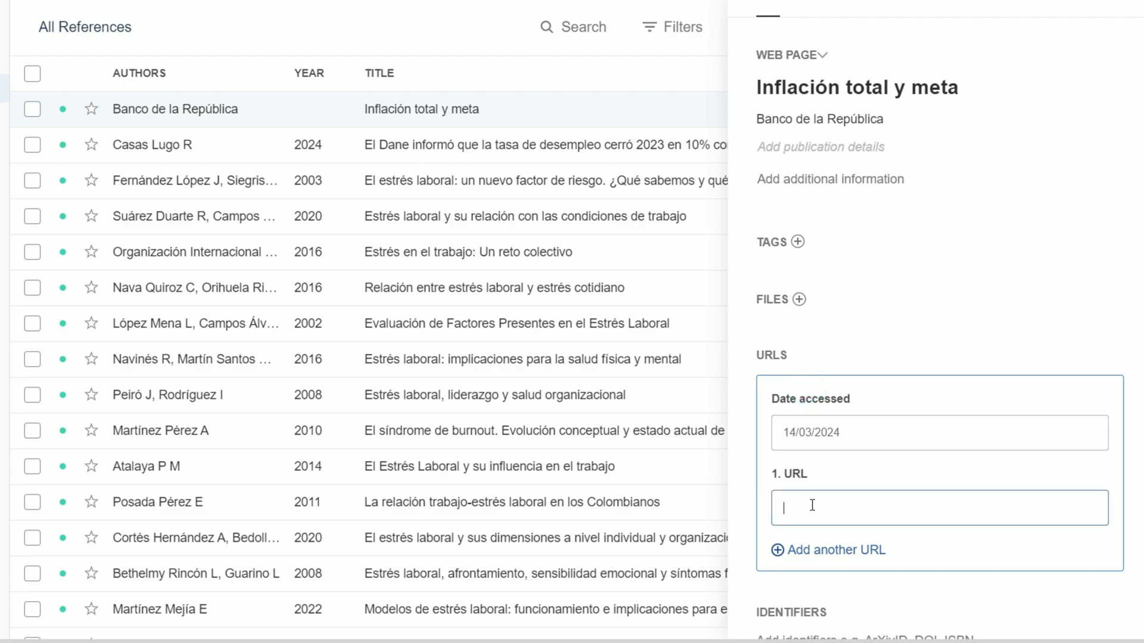
{"action": "key", "text": "ctrl+v"}
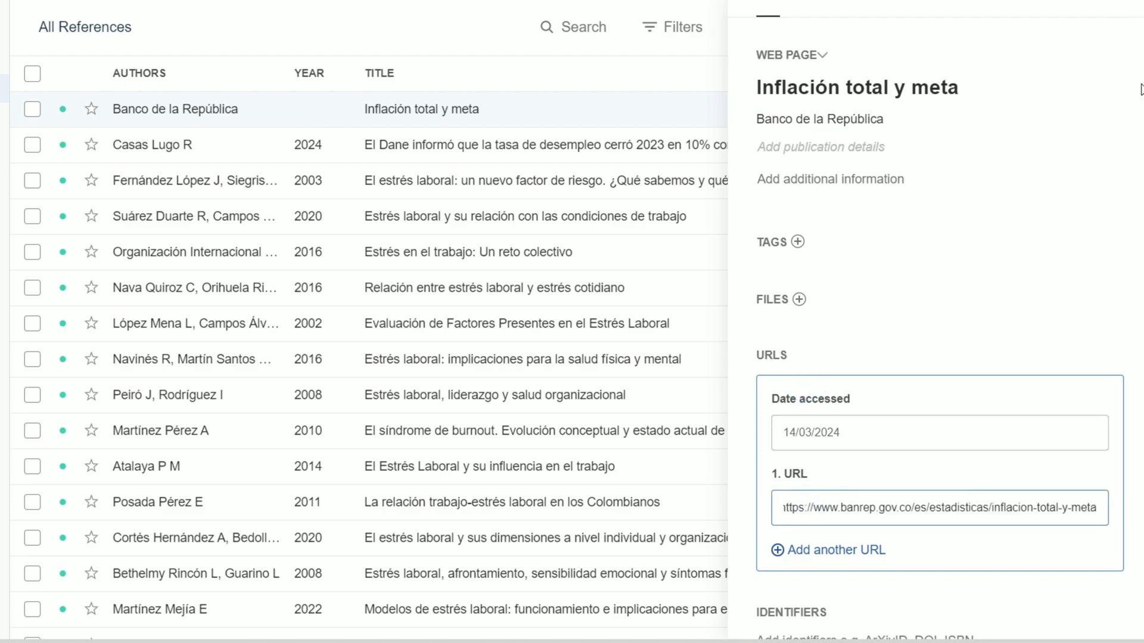
{"action": "scroll", "coordinate": [1119, 35], "scroll_direction": "up", "scroll_amount": 1}
{"action": "left_click", "coordinate": [1130, 26]}
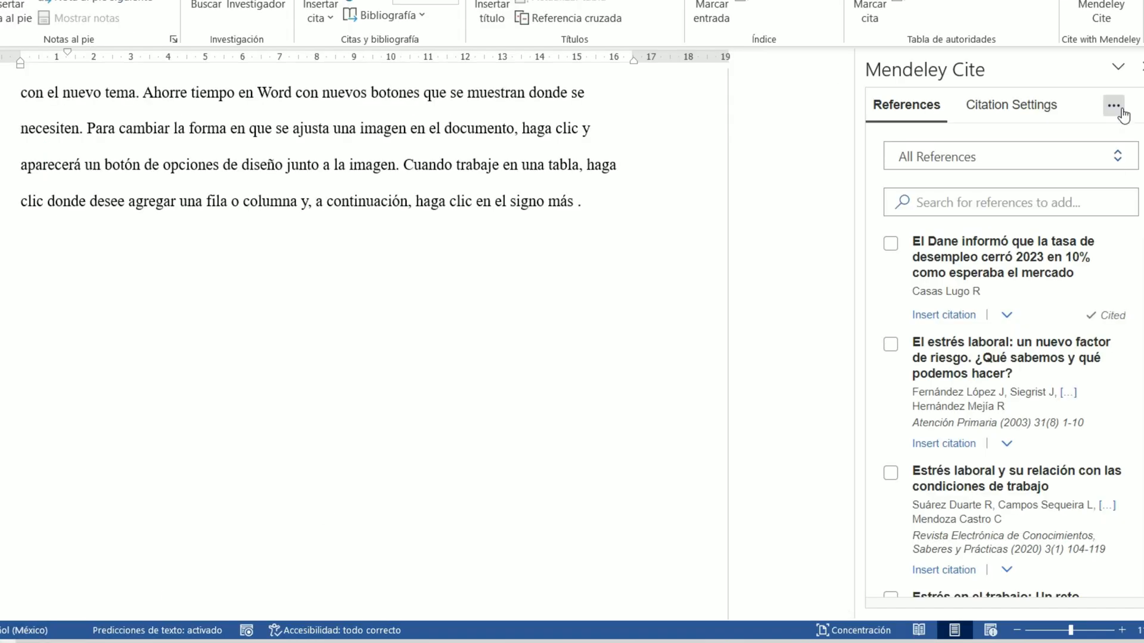
Step: Refresh the Mendeley Cite reference list in Word and dismiss the update notice
{"action": "left_click", "coordinate": [1118, 113]}
{"action": "left_click", "coordinate": [1025, 292]}
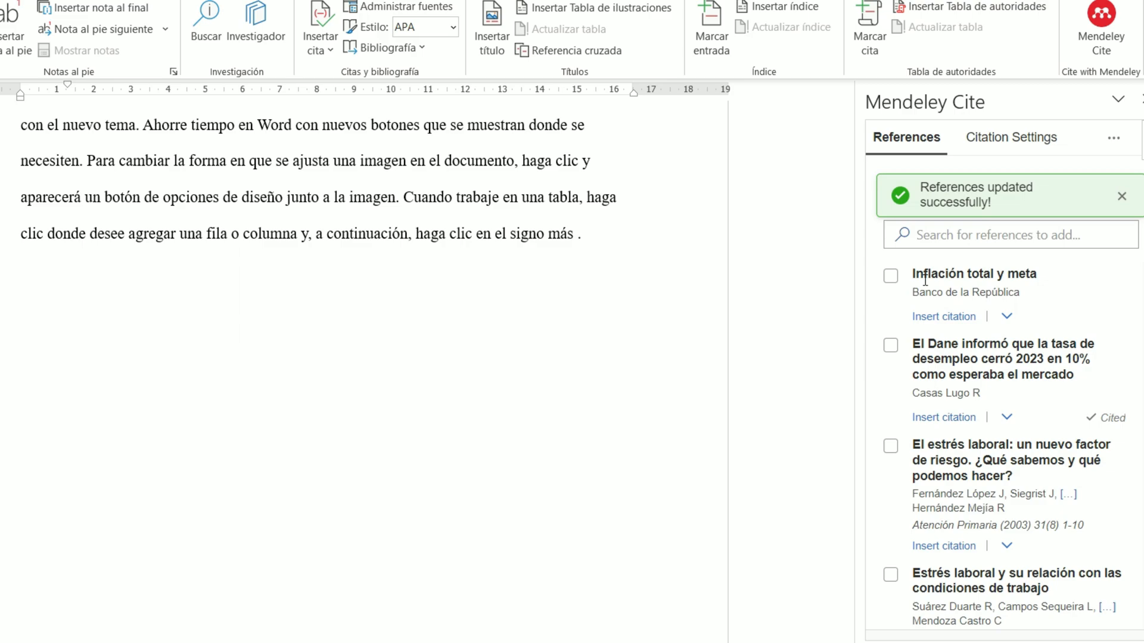
{"action": "left_click", "coordinate": [1122, 196]}
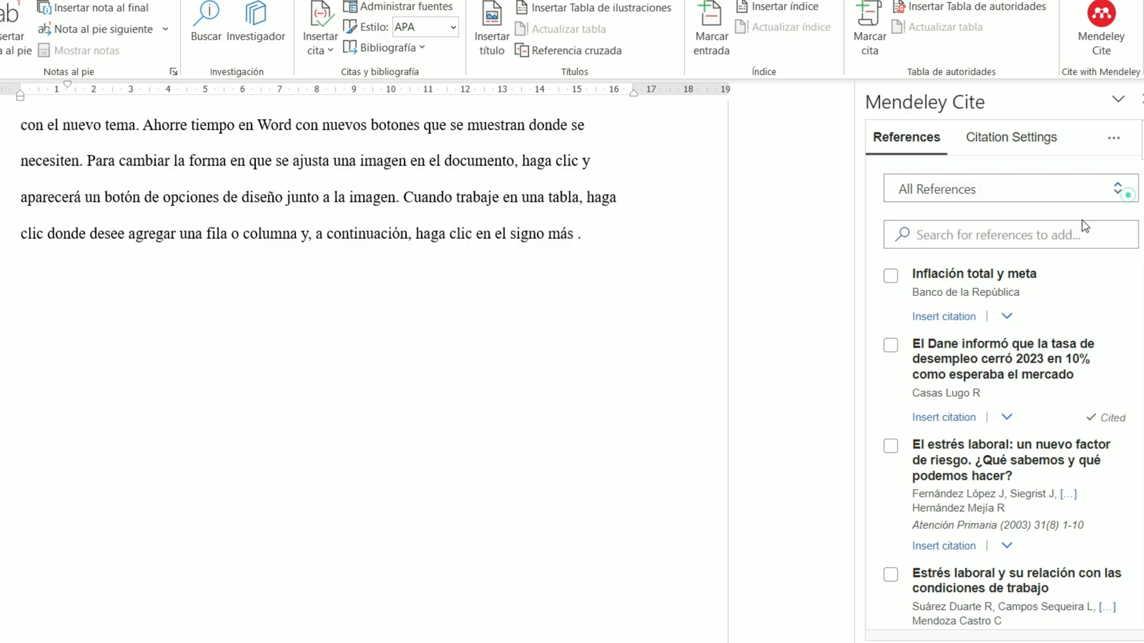
Step: Cite the Banco de la República reference "Inflación total y meta" before the final period of the last paragraph
{"action": "left_click", "coordinate": [577, 235]}
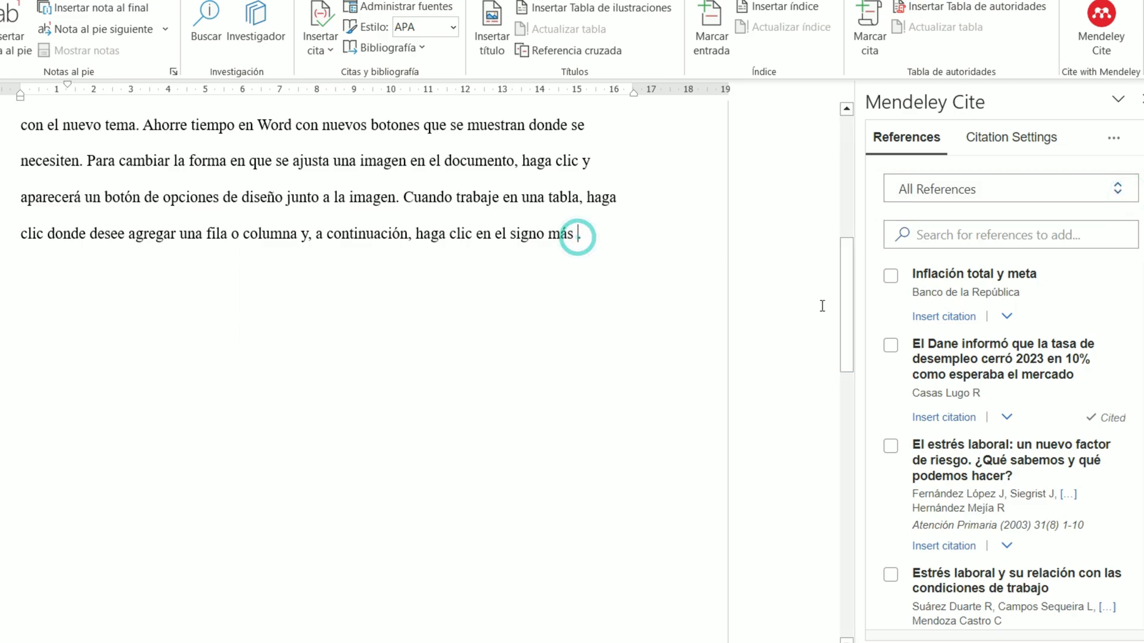
{"action": "left_click", "coordinate": [890, 276]}
{"action": "left_click", "coordinate": [941, 617]}
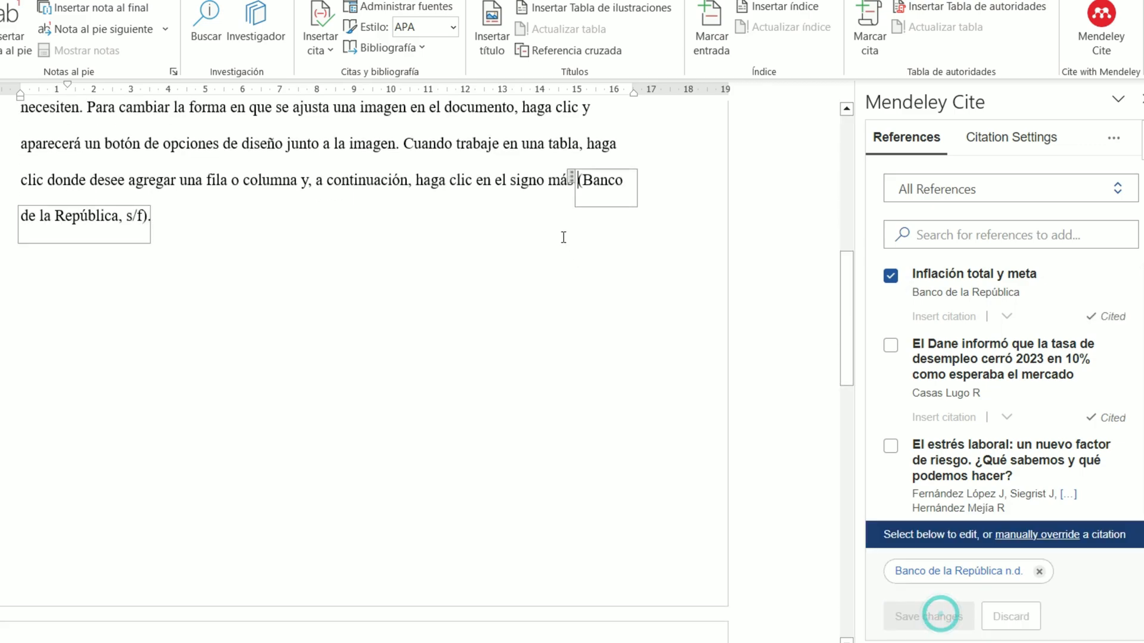
{"action": "left_click", "coordinate": [133, 187]}
{"action": "left_click", "coordinate": [243, 238]}
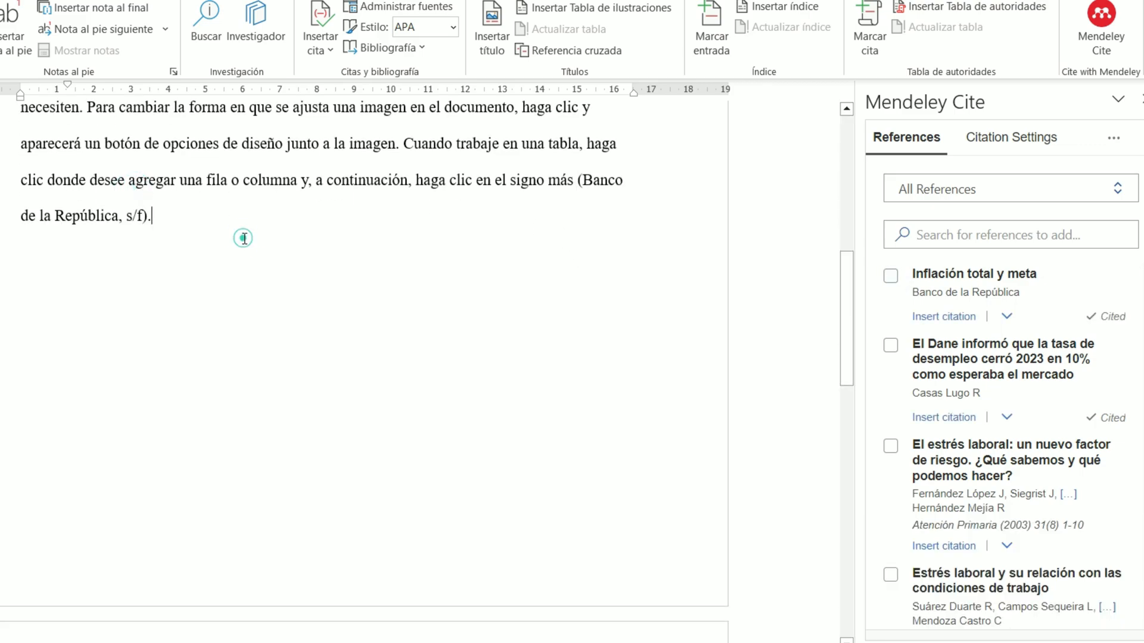
{"action": "scroll", "coordinate": [254, 244], "scroll_direction": "down", "scroll_amount": 2}
{"action": "scroll", "coordinate": [327, 319], "scroll_direction": "up", "scroll_amount": 5}
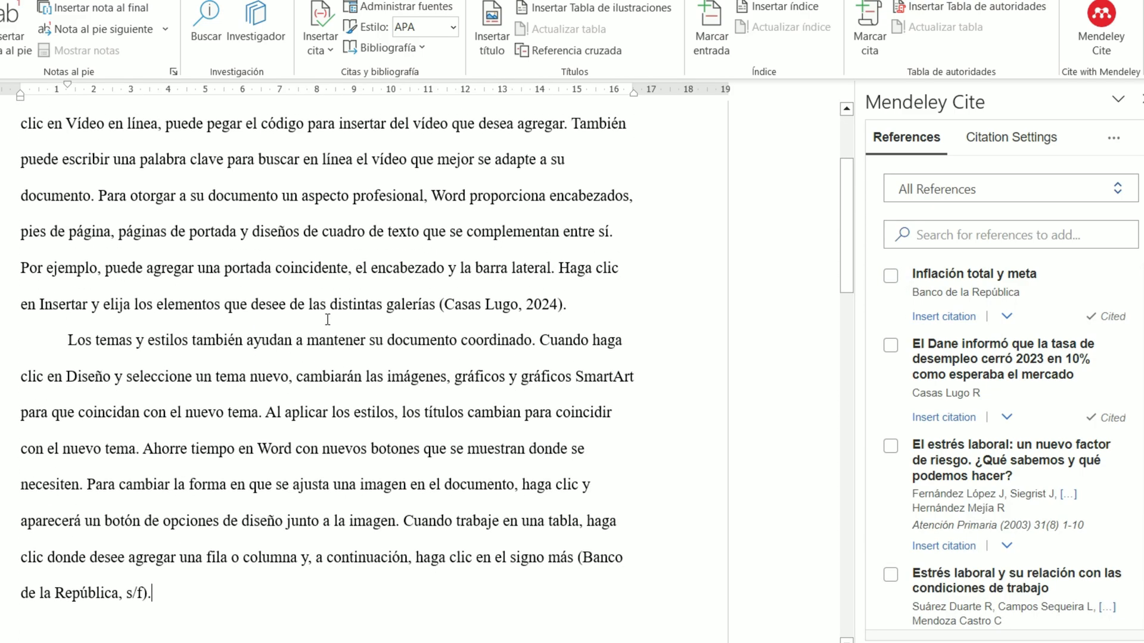
{"action": "scroll", "coordinate": [328, 319], "scroll_direction": "down", "scroll_amount": 2}
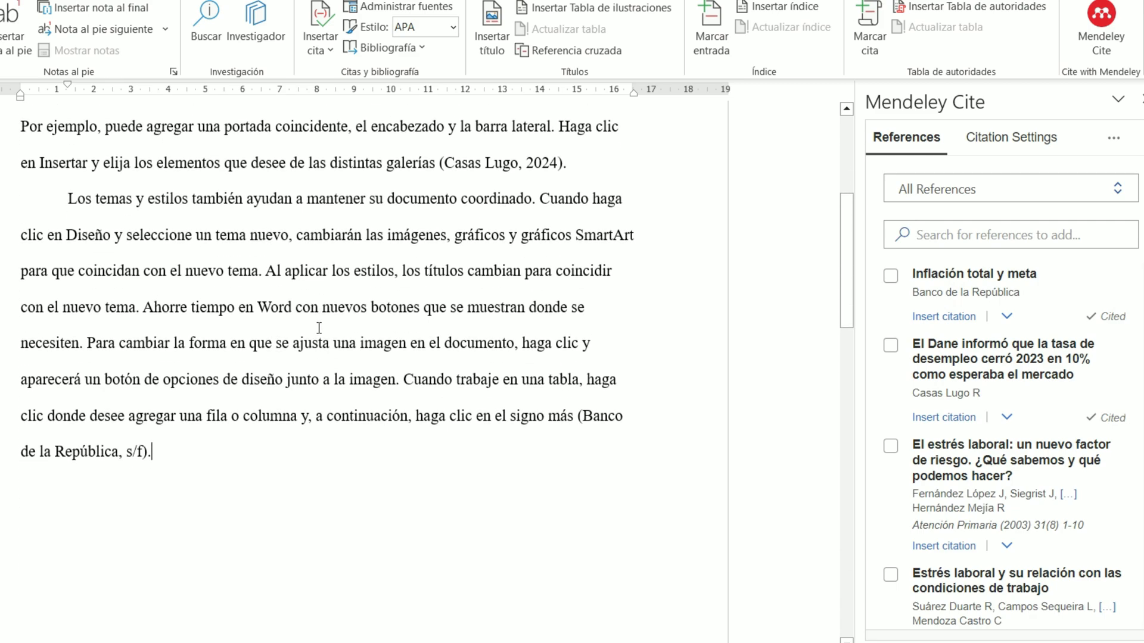
{"action": "scroll", "coordinate": [325, 358], "scroll_direction": "up", "scroll_amount": 2}
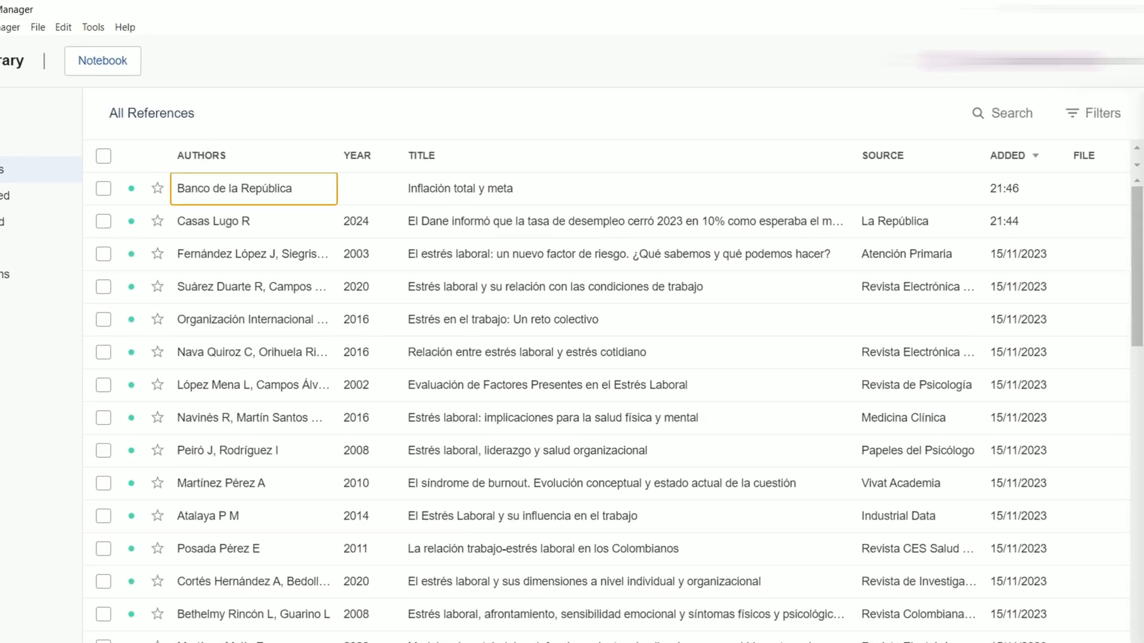
Step: Switch to Mendeley Reference Manager and start a new manual entry with Web Page as its reference type
{"action": "left_click", "coordinate": [1, 127]}
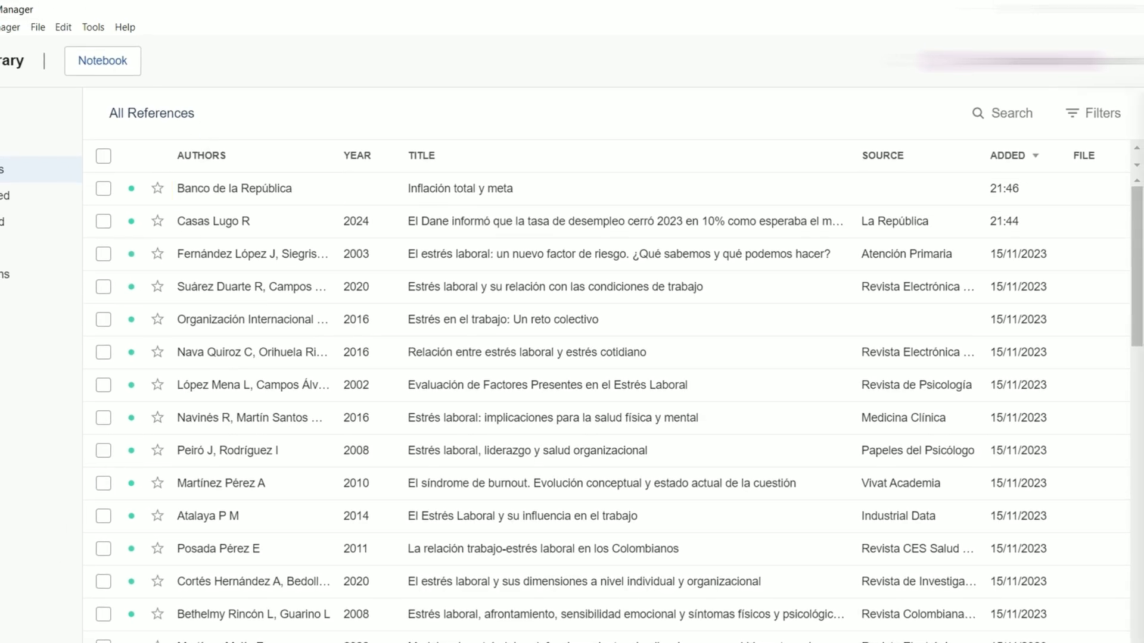
{"action": "left_click", "coordinate": [7, 199]}
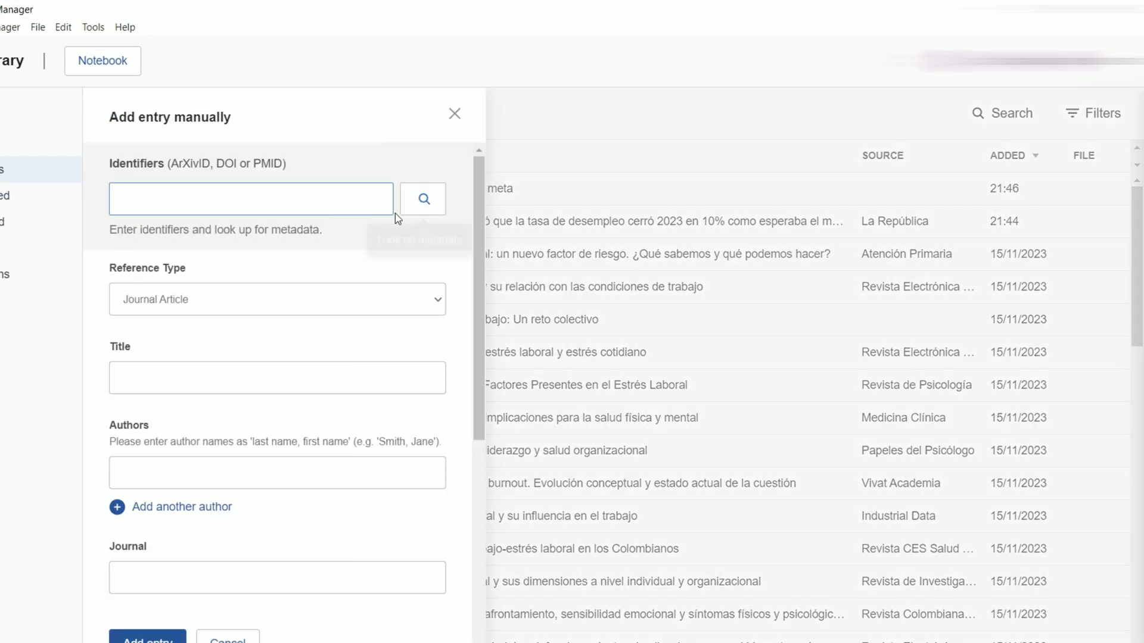
{"action": "left_click", "coordinate": [177, 299]}
{"action": "left_click", "coordinate": [169, 562]}
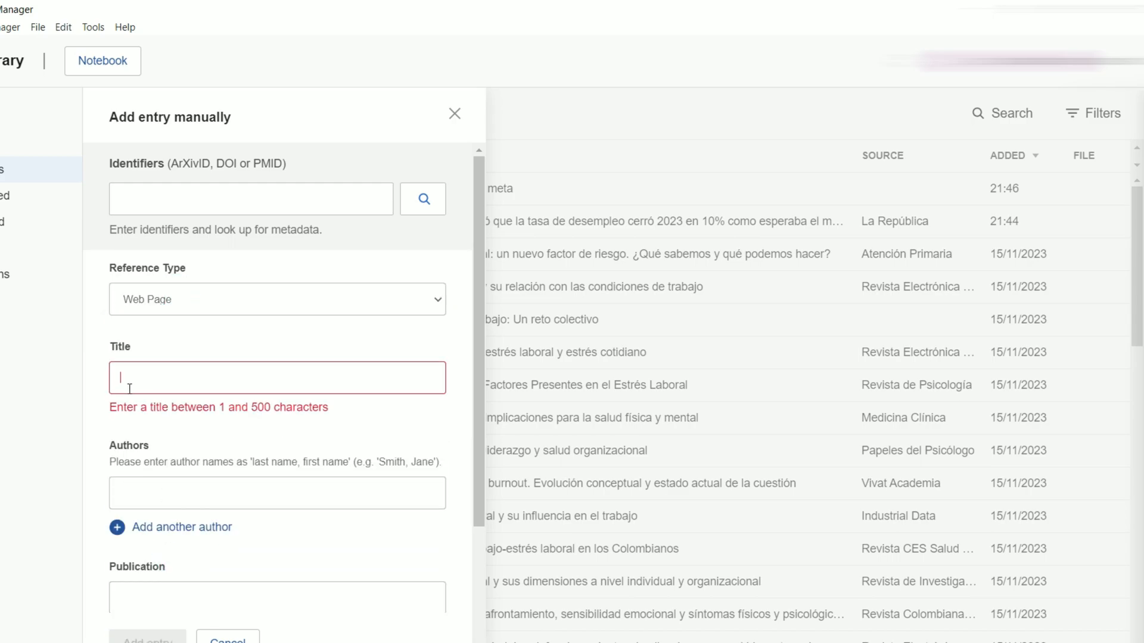
Step: Copy the title "La Esfinge junto a las pirámides de Giza en el desierto de Egipto" from the iStock page into the entry's title
{"action": "left_click", "coordinate": [128, 384]}
{"action": "key", "text": "alt+Tab"}
{"action": "key", "text": "alt+Tab"}
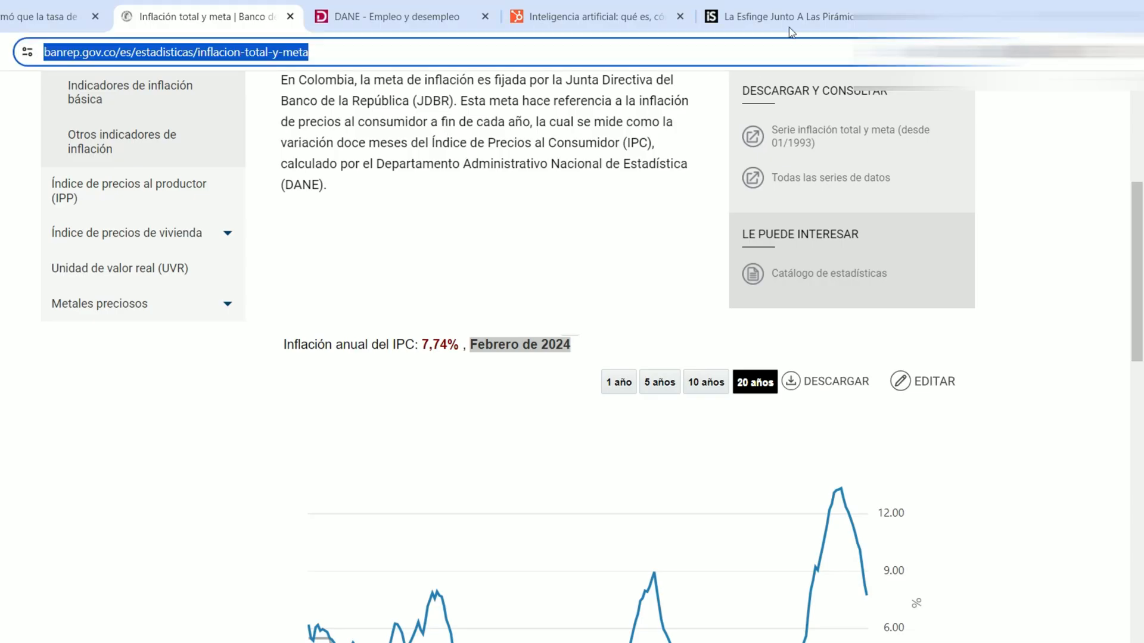
{"action": "left_click", "coordinate": [795, 3]}
{"action": "scroll", "coordinate": [623, 361], "scroll_direction": "up", "scroll_amount": 4}
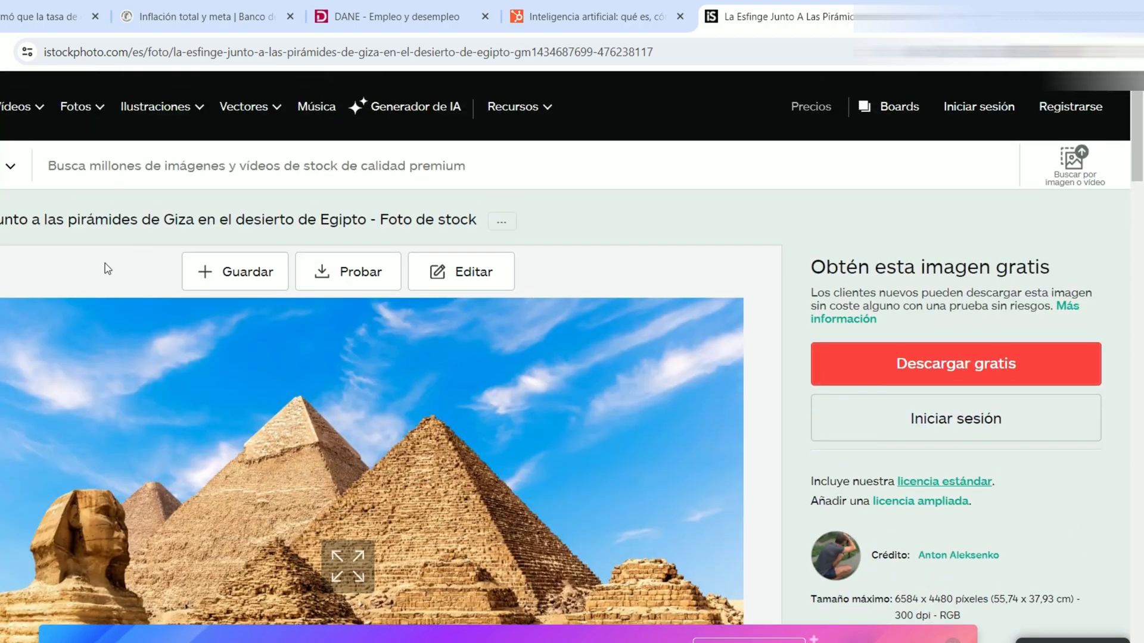
{"action": "left_click_drag", "start_coordinate": [82, 226], "coordinate": [361, 220]}
{"action": "key", "text": "ctrl+c"}
{"action": "key", "text": "alt+Tab"}
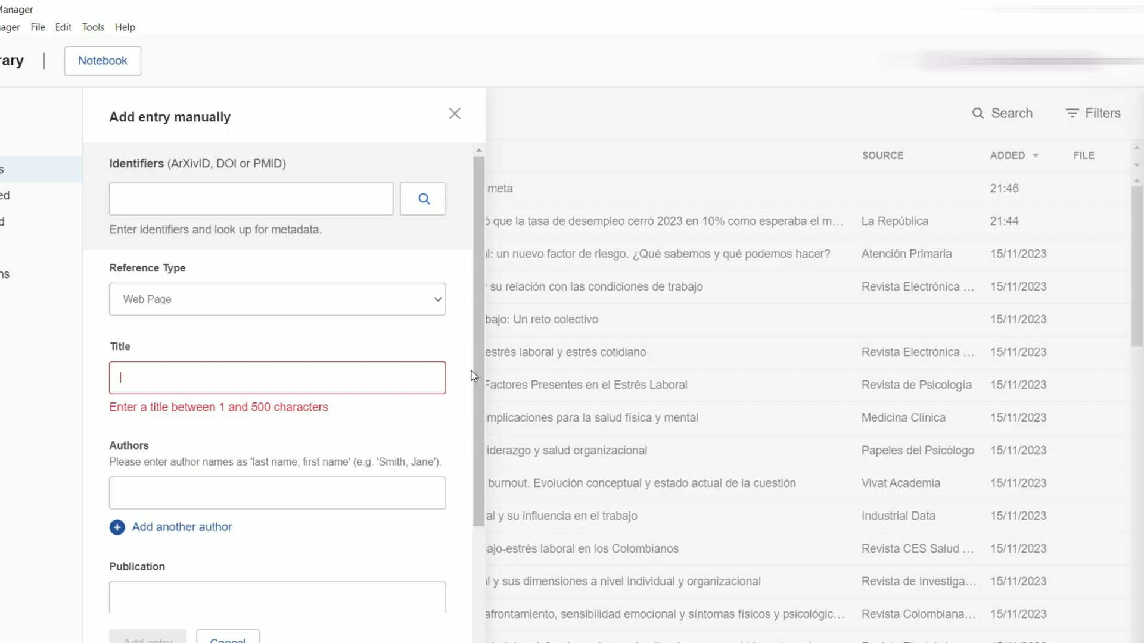
{"action": "key", "text": "ctrl+v"}
Step: Enter the photographer credited on the iStock page as the entry's author, last name first
{"action": "left_click", "coordinate": [178, 472]}
{"action": "key", "text": "alt+Tab"}
{"action": "scroll", "coordinate": [823, 303], "scroll_direction": "down", "scroll_amount": 5}
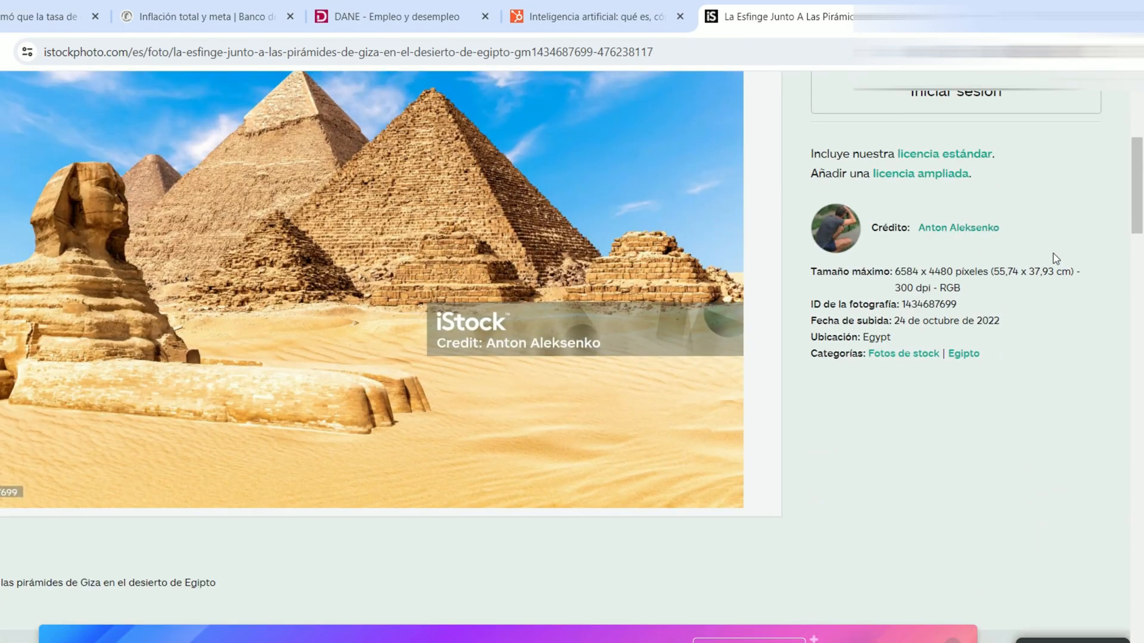
{"action": "key", "text": "alt+Tab"}
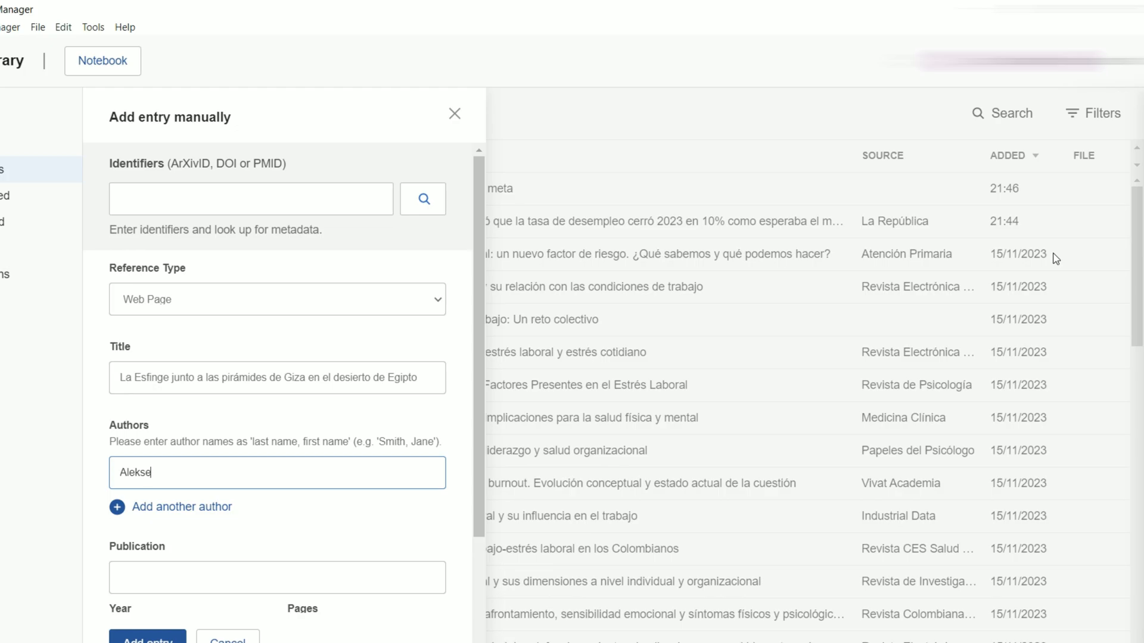
{"action": "type", "text": "Aleksenko,"}
{"action": "key", "text": "alt+Tab"}
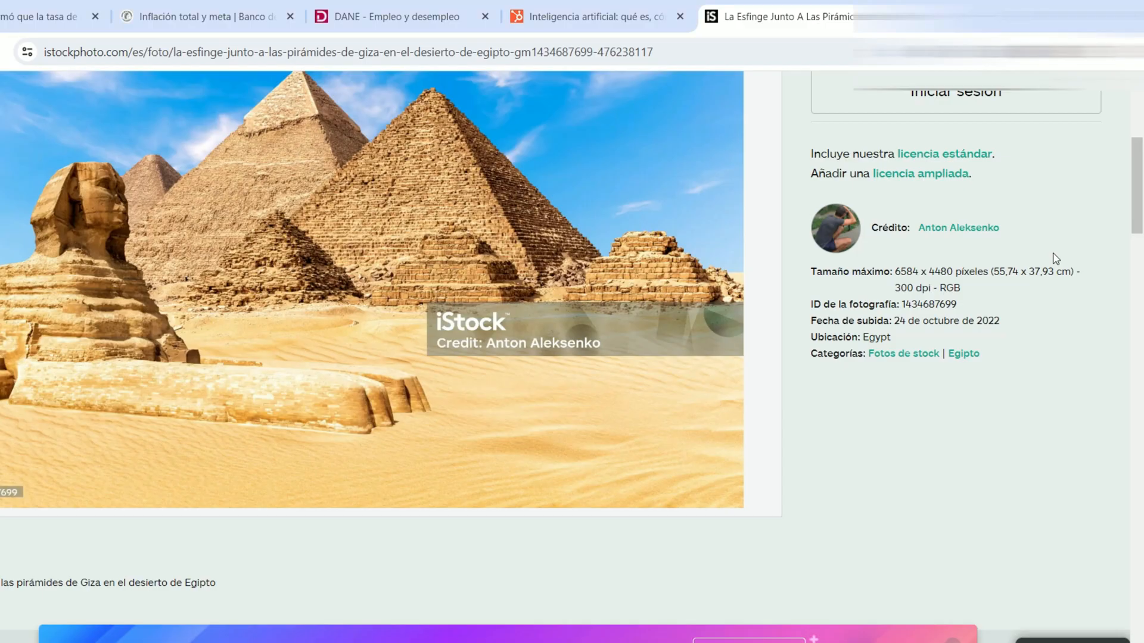
{"action": "key", "text": "alt+Tab"}
{"action": "type", "text": ", A"}
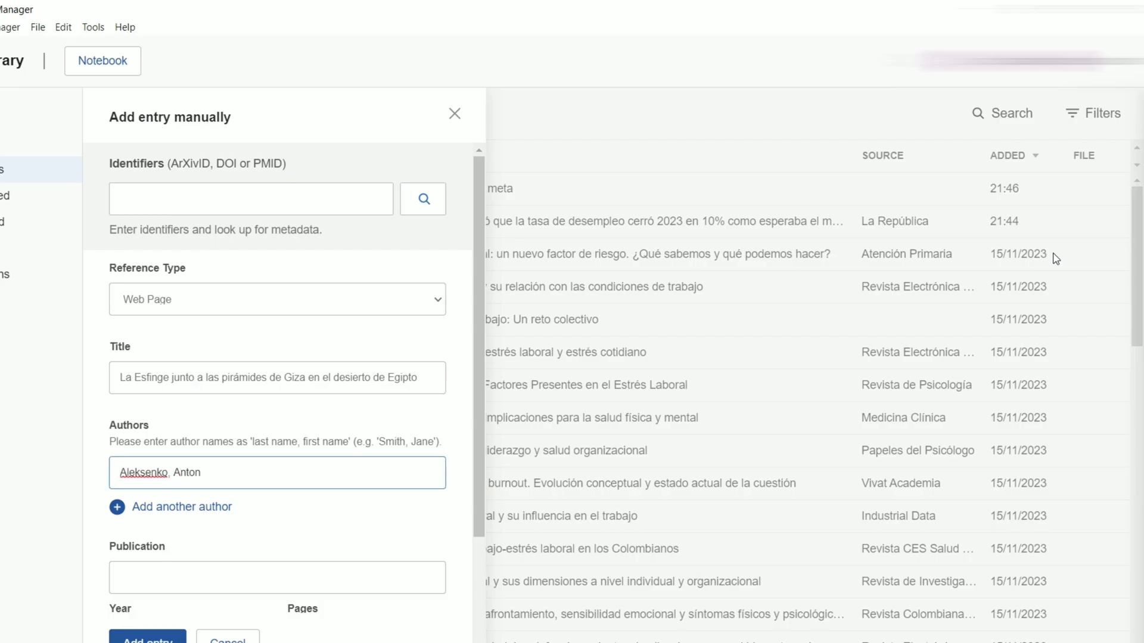
Step: Check the website's name on the photo page and enter iStock Photo as the entry's publication
{"action": "left_click", "coordinate": [195, 575]}
{"action": "key", "text": "alt+Tab"}
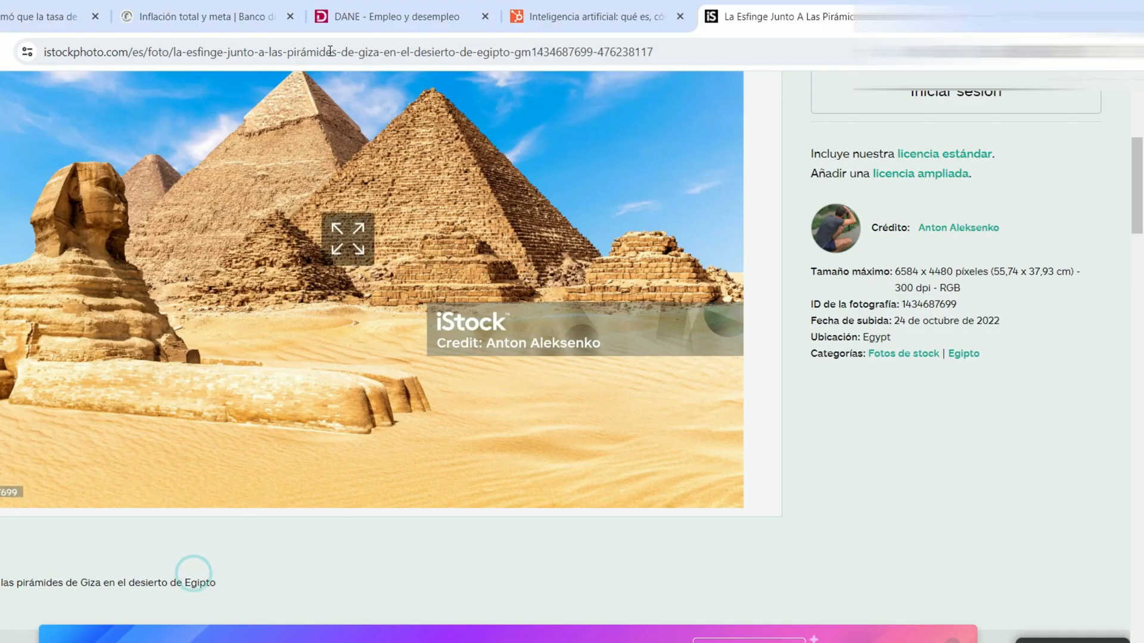
{"action": "scroll", "coordinate": [424, 295], "scroll_direction": "up", "scroll_amount": 4}
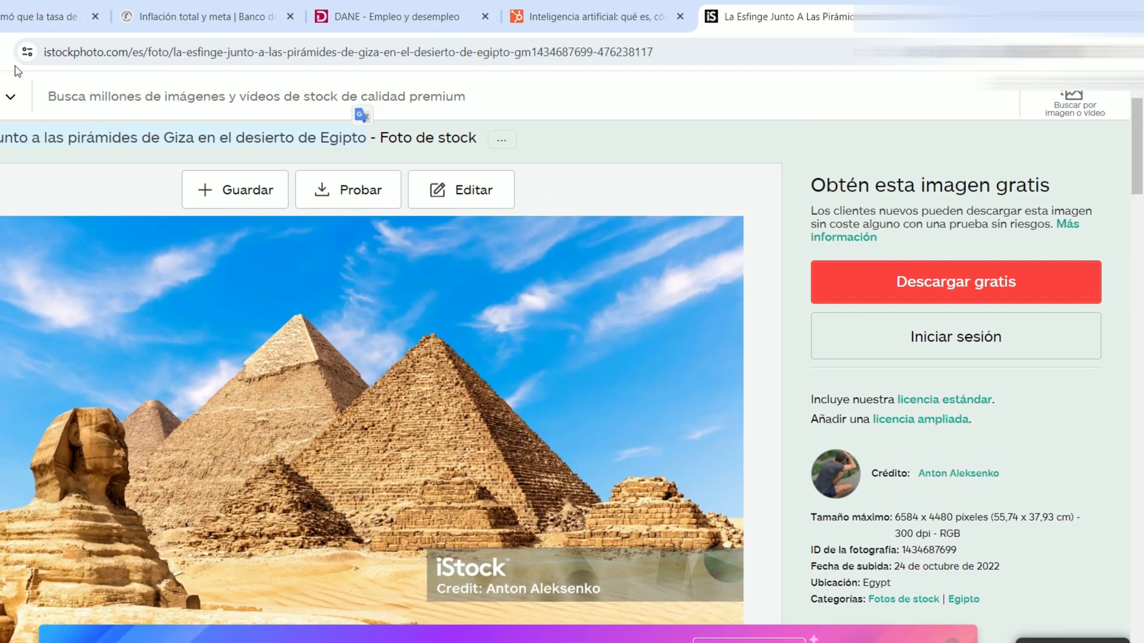
{"action": "key", "text": "alt+Tab"}
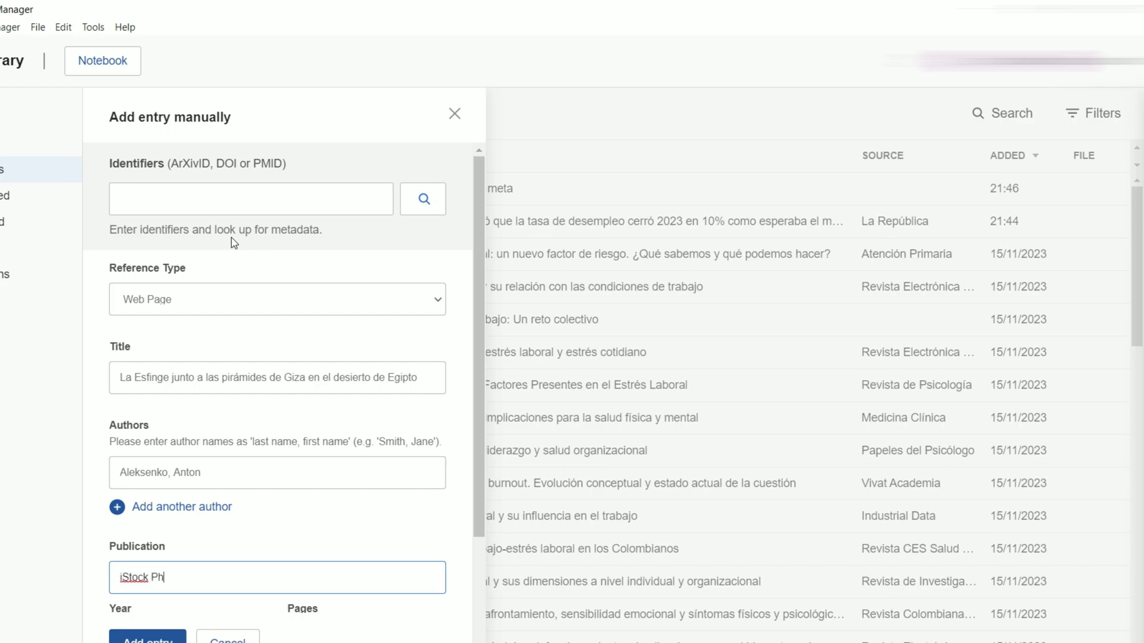
Step: Set the entry's date from the photo's upload date: year 2022, month 10, day 24
{"action": "scroll", "coordinate": [164, 306], "scroll_direction": "down", "scroll_amount": 3}
{"action": "key", "text": "alt+Tab"}
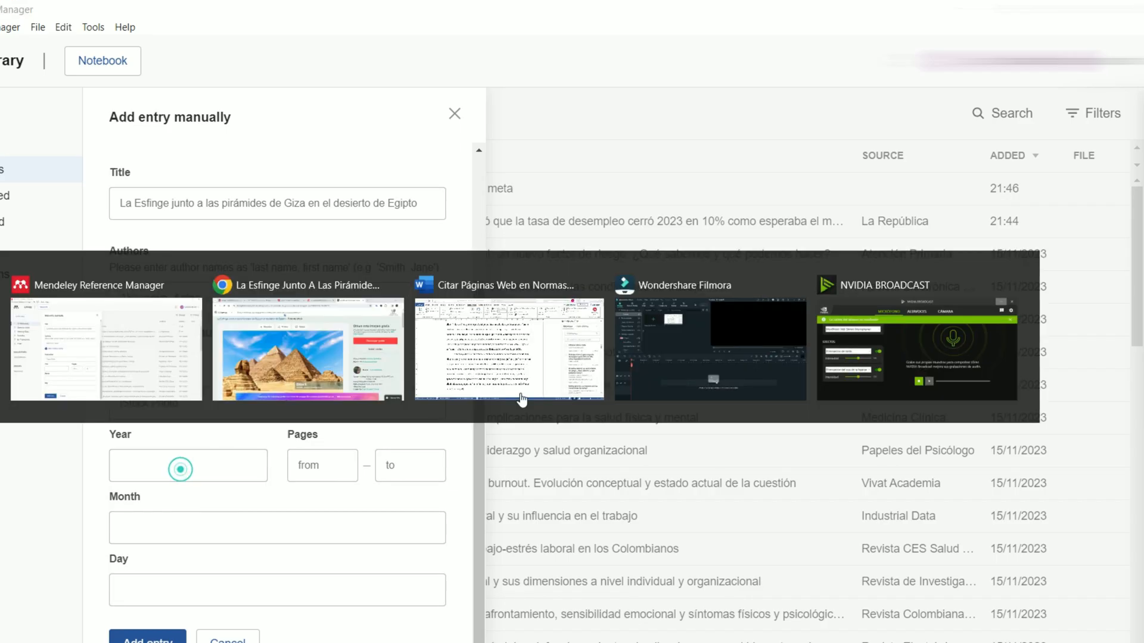
{"action": "scroll", "coordinate": [910, 391], "scroll_direction": "down", "scroll_amount": 3}
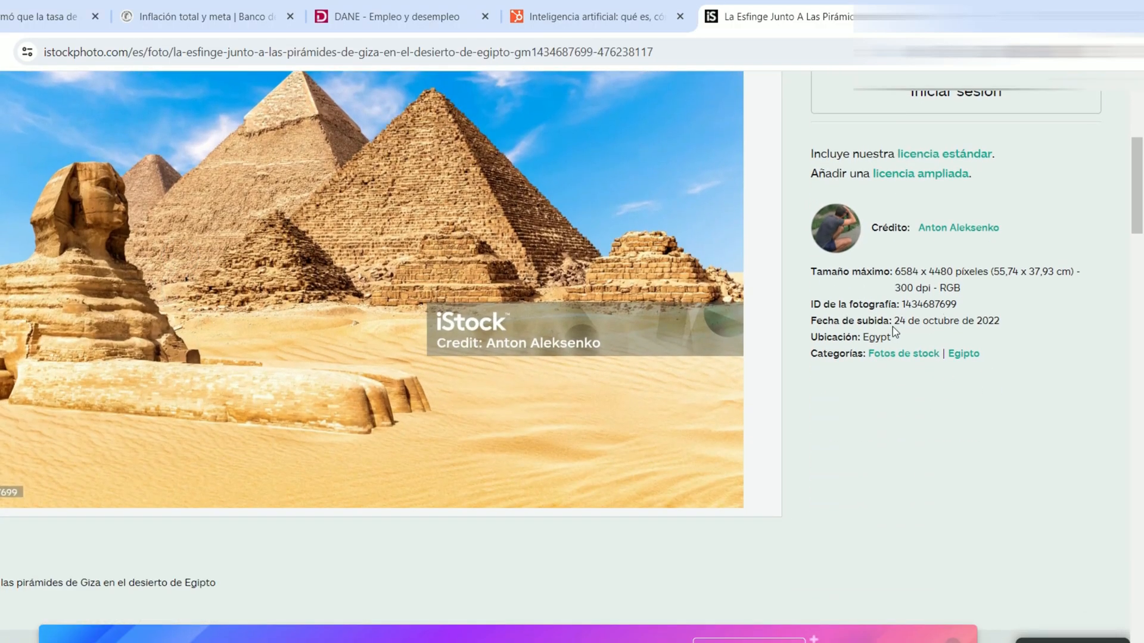
{"action": "left_click_drag", "start_coordinate": [896, 321], "coordinate": [999, 321]}
{"action": "key", "text": "alt+Tab"}
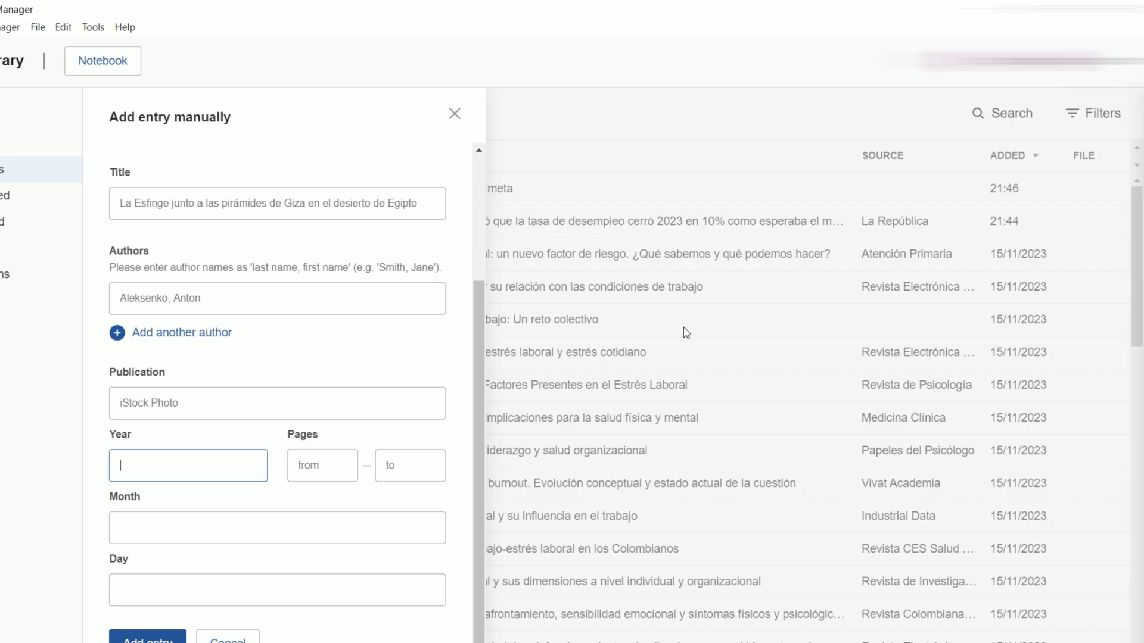
{"action": "type", "text": "2022"}
{"action": "key", "text": "Tab"}
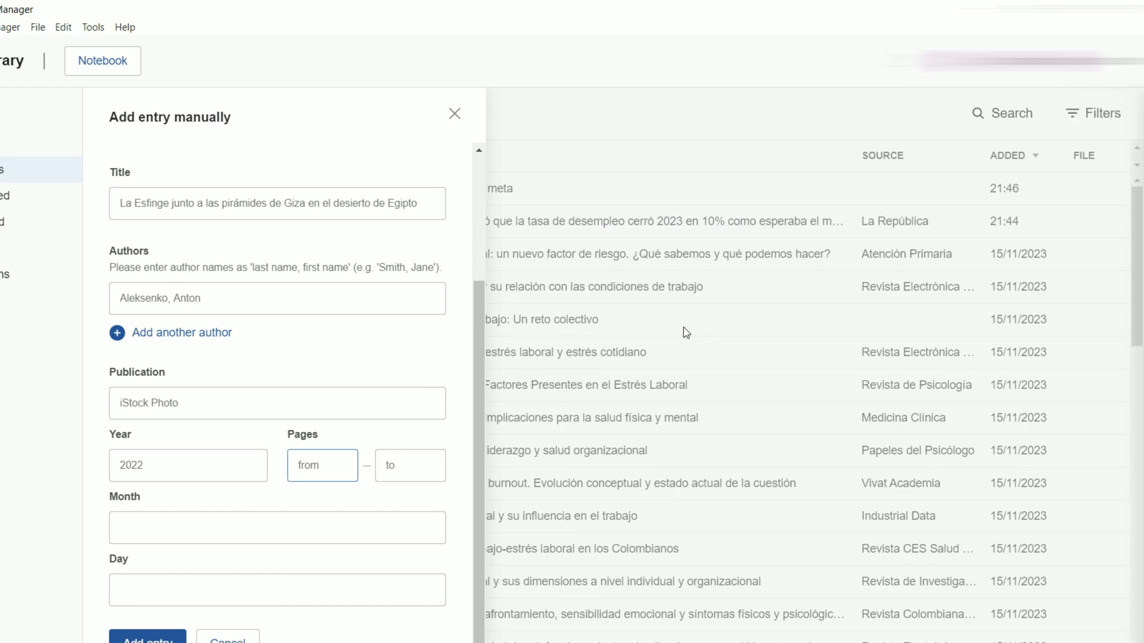
{"action": "key", "text": "Tab"}
{"action": "key", "text": "Tab"}
{"action": "type", "text": "10"}
{"action": "key", "text": "Tab"}
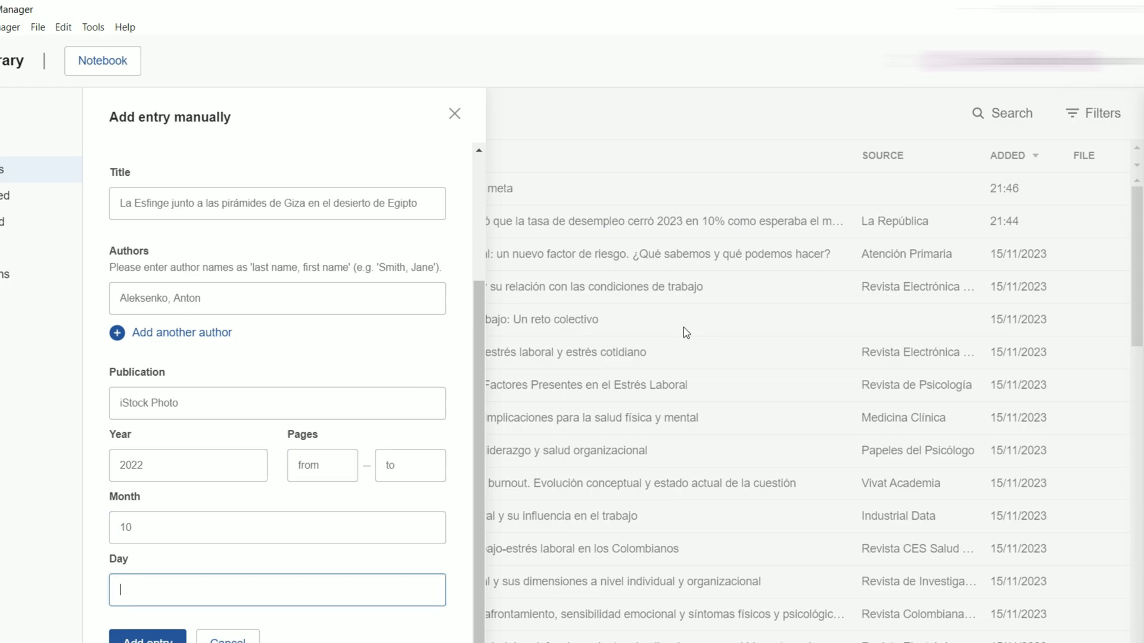
{"action": "key", "text": "alt+Tab"}
{"action": "key", "text": "alt+Tab"}
{"action": "type", "text": "24"}
Step: Copy the iStock photo page's address and add the completed entry to the library
{"action": "key", "text": "alt+Tab"}
{"action": "left_click", "coordinate": [554, 52]}
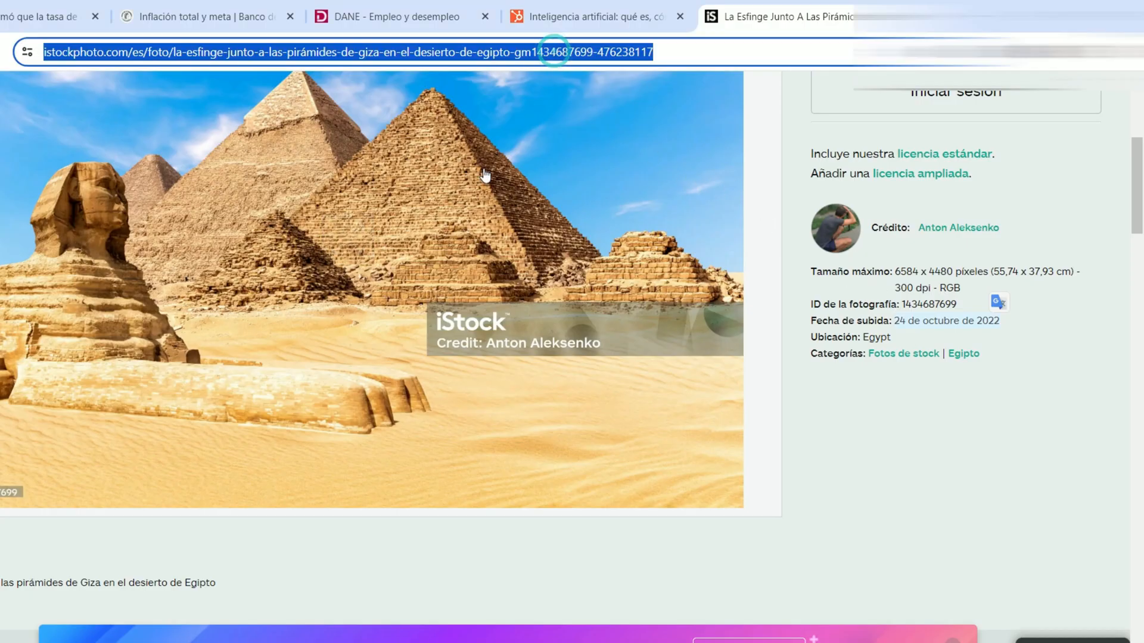
{"action": "key", "text": "alt+Tab"}
{"action": "left_click", "coordinate": [147, 639]}
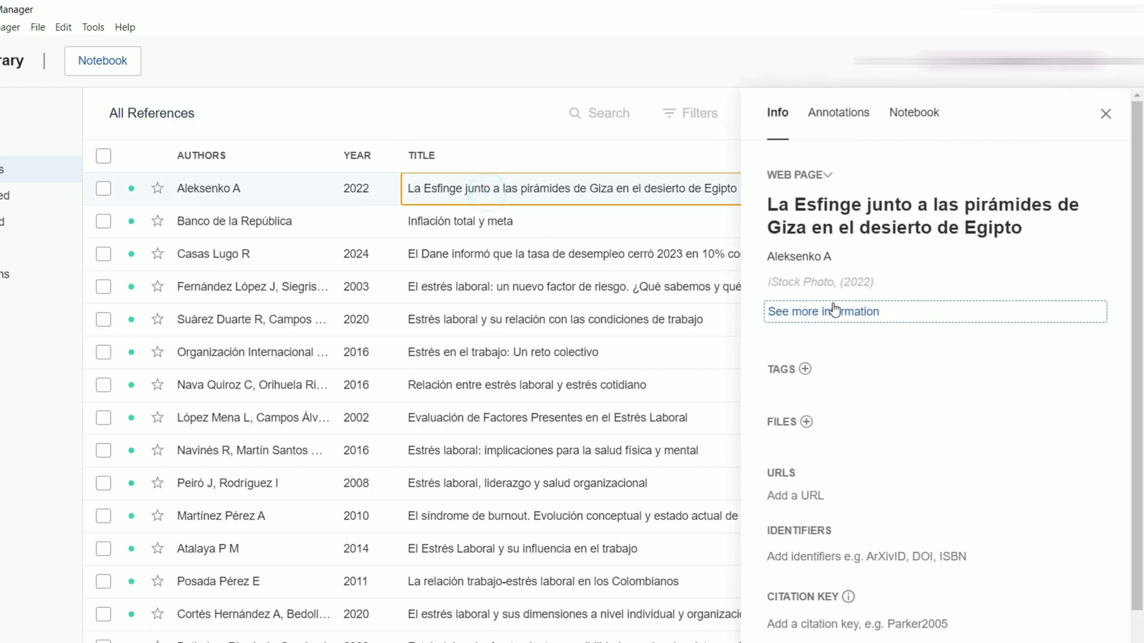
Step: Paste the iStock photo page's address into the new Sphinx reference's URL field and close its details
{"action": "scroll", "coordinate": [814, 465], "scroll_direction": "down", "scroll_amount": 1}
{"action": "left_click", "coordinate": [814, 437]}
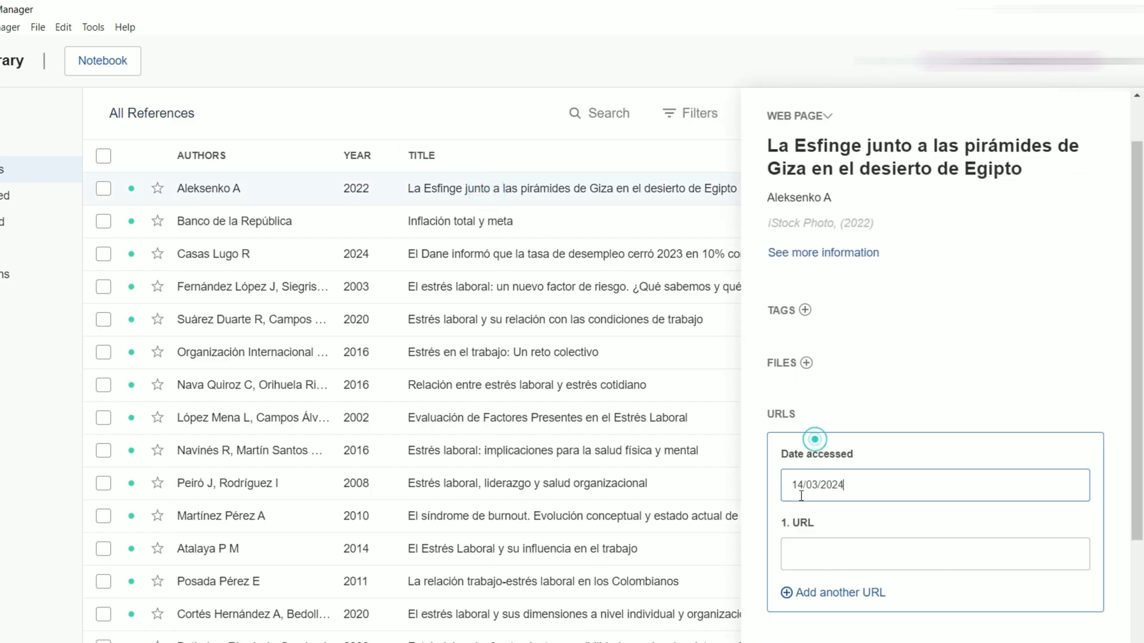
{"action": "key", "text": "ctrl+v"}
{"action": "left_click", "coordinate": [813, 547]}
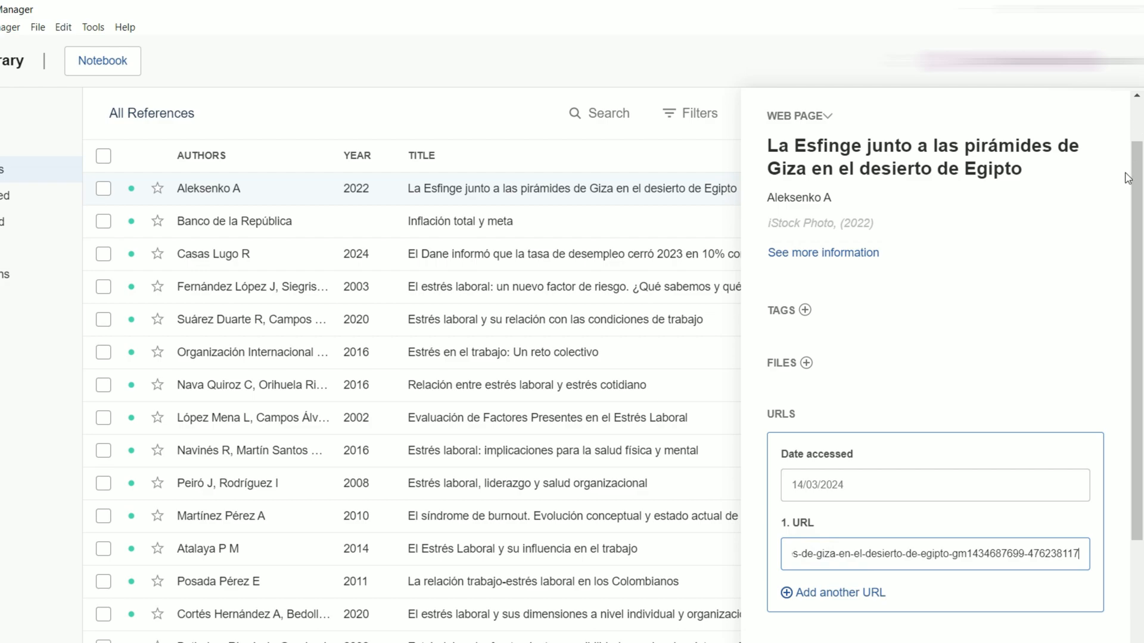
{"action": "left_click_drag", "start_coordinate": [1140, 183], "coordinate": [1137, 138]}
{"action": "left_click", "coordinate": [1106, 119]}
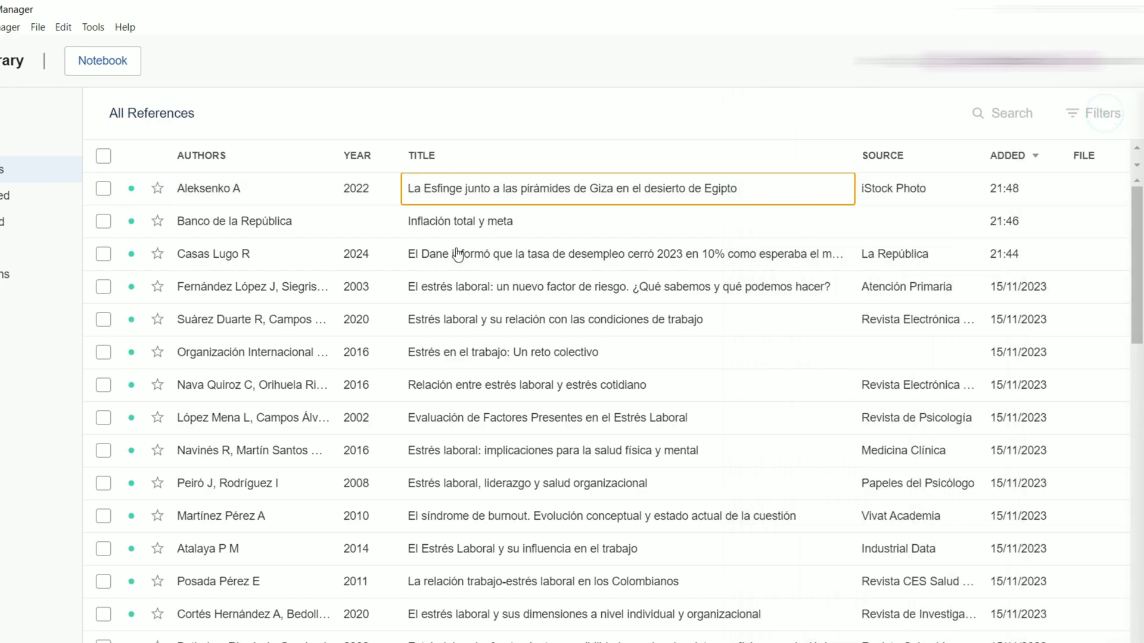
Step: Append "[Fotografía]" to the title of the Sphinx photo reference and close its details
{"action": "left_click", "coordinate": [487, 194]}
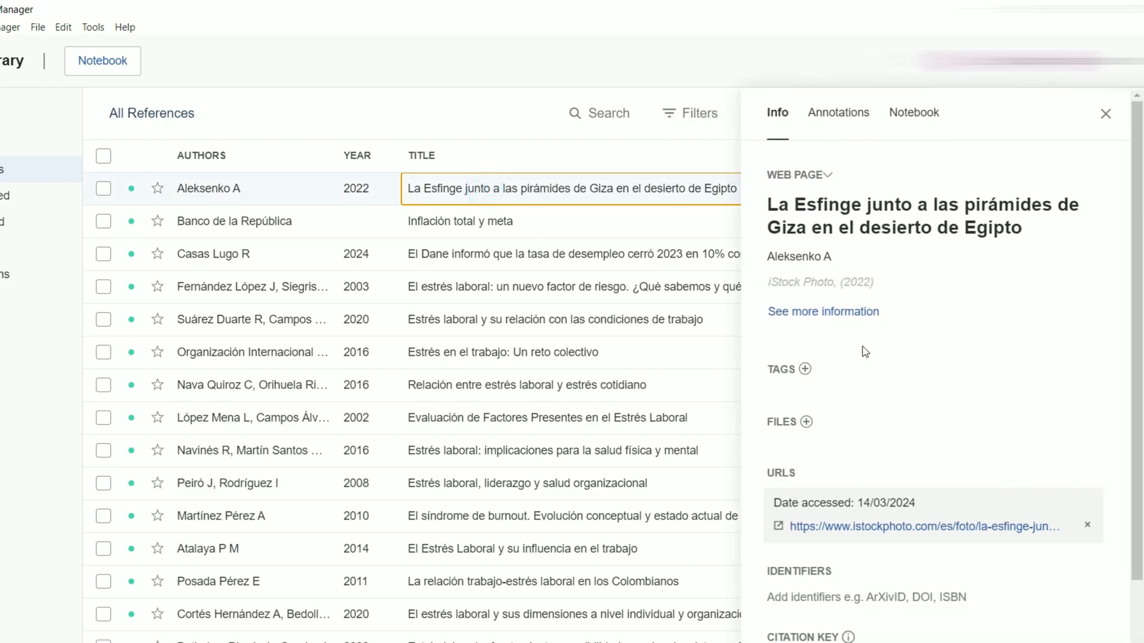
{"action": "left_click", "coordinate": [1017, 224]}
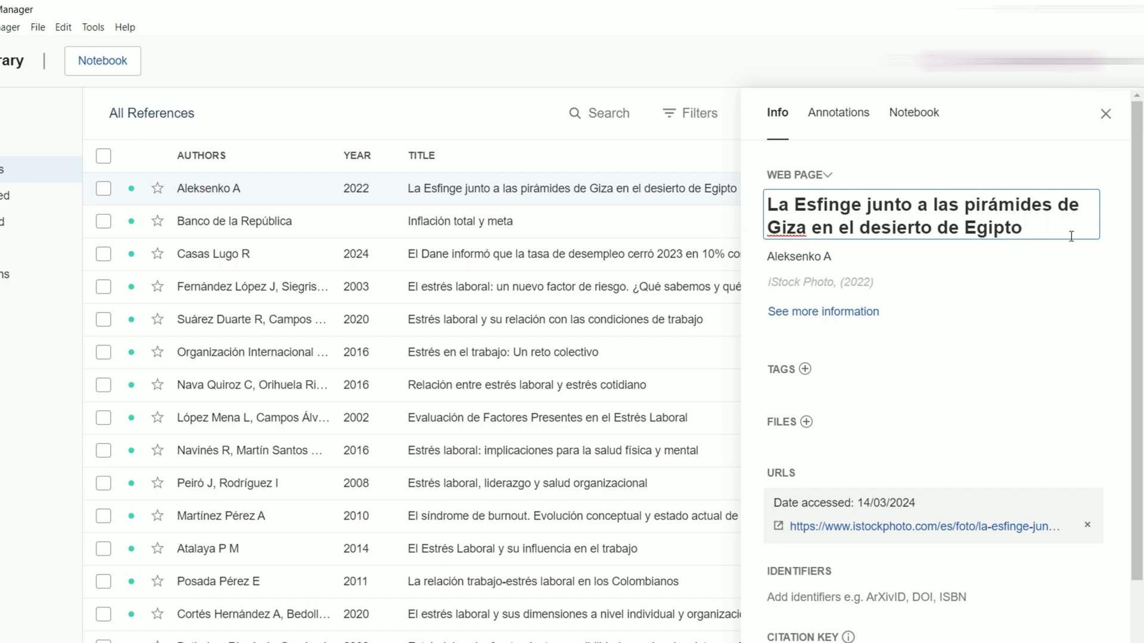
{"action": "type", "text": "[Fotografía]"}
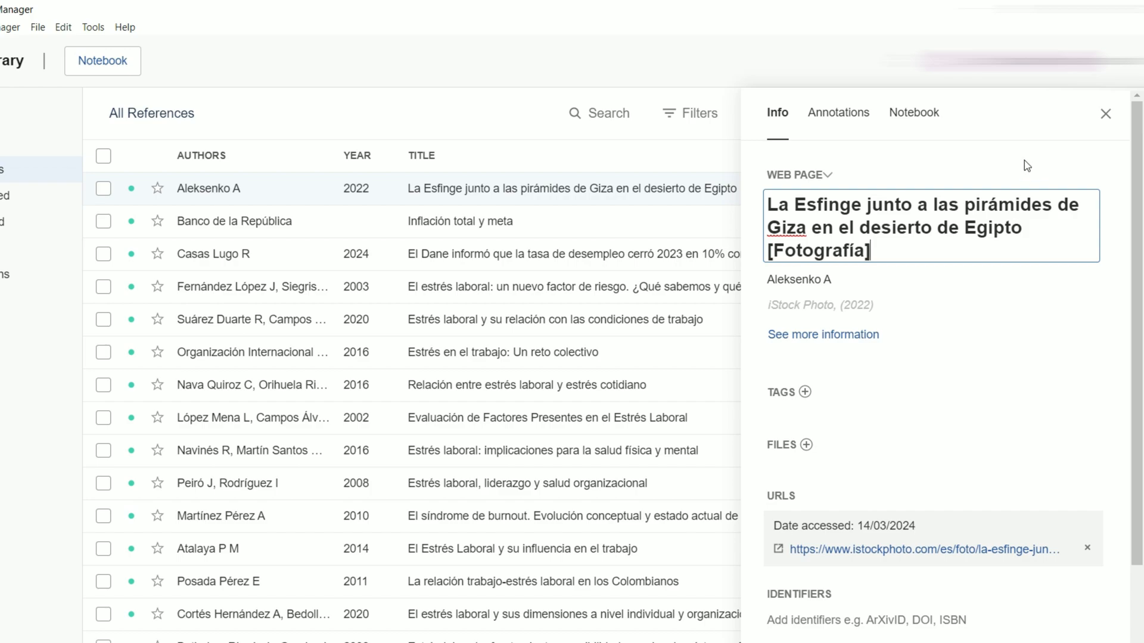
{"action": "left_click", "coordinate": [1105, 114]}
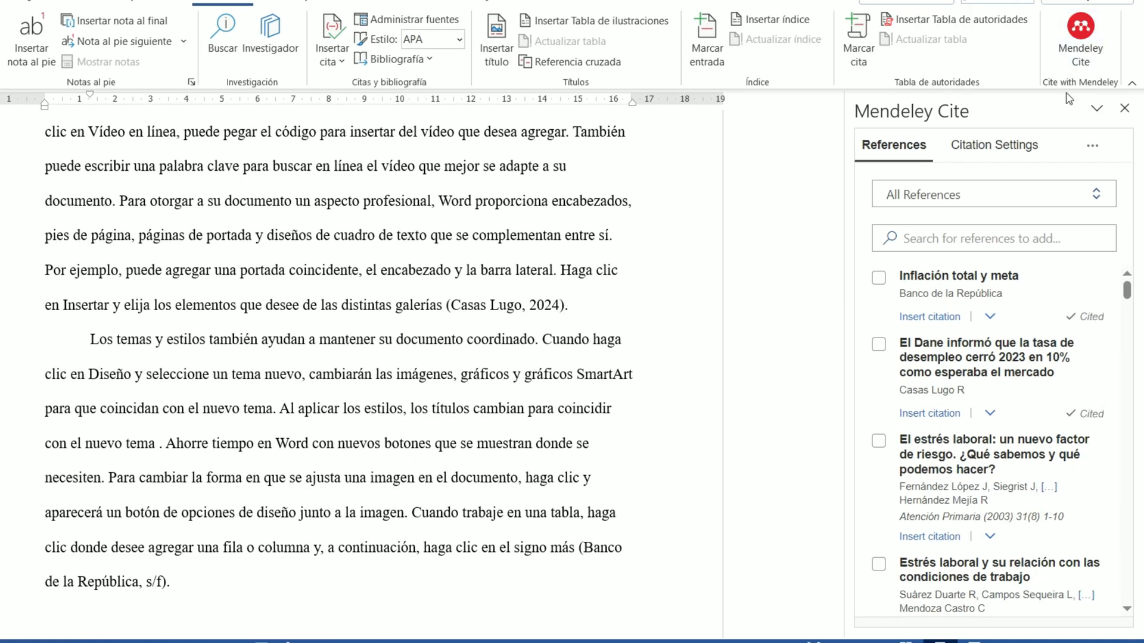
Step: Refresh the Mendeley Cite references and insert the Sphinx photo's citation after "con el nuevo tema" in the second paragraph
{"action": "left_click", "coordinate": [1092, 146]}
{"action": "left_click", "coordinate": [1006, 322]}
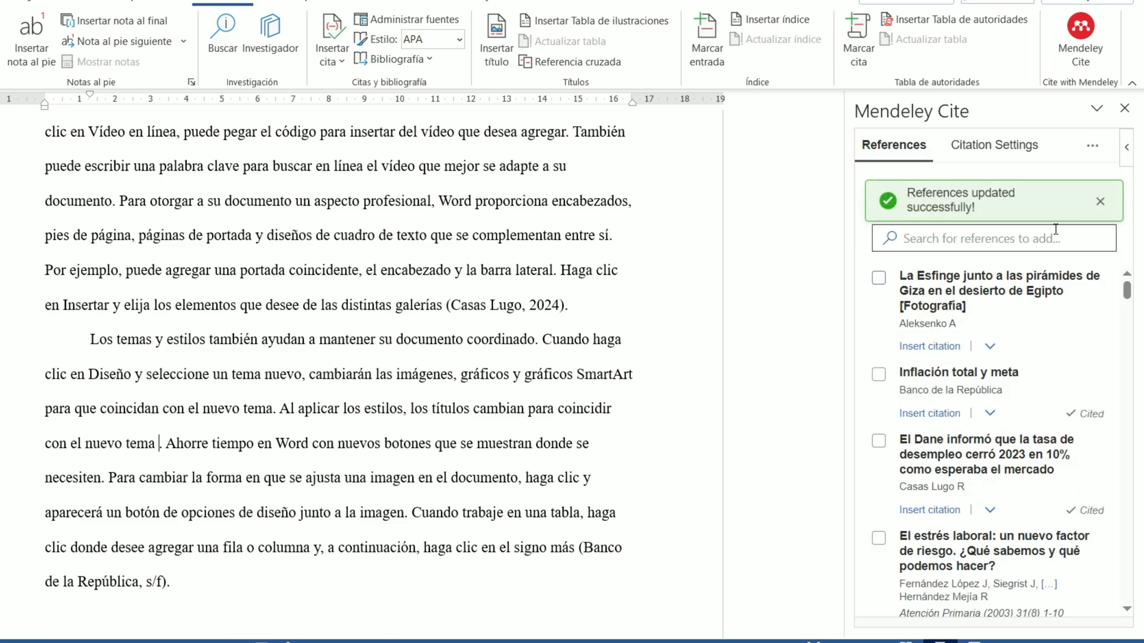
{"action": "left_click", "coordinate": [1098, 196]}
{"action": "left_click", "coordinate": [878, 278]}
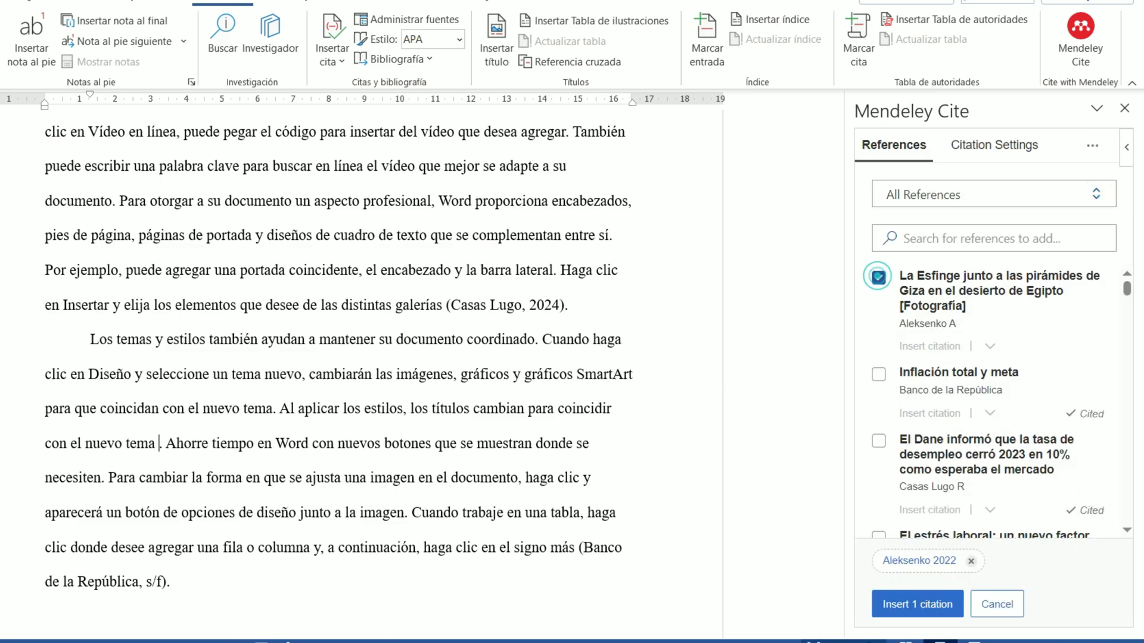
{"action": "left_click", "coordinate": [892, 603]}
{"action": "left_click", "coordinate": [266, 299]}
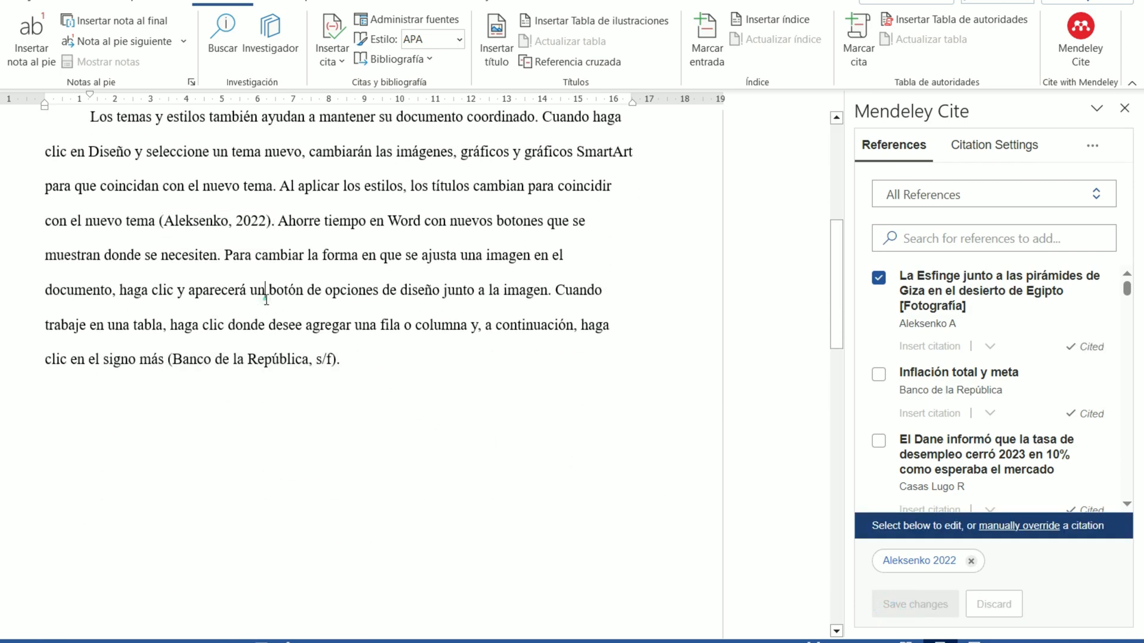
Step: Examine the parts that accompany Figura 1: its number, its title, the image and the source note beneath it
{"action": "scroll", "coordinate": [265, 316], "scroll_direction": "down", "scroll_amount": 5}
{"action": "scroll", "coordinate": [266, 329], "scroll_direction": "down", "scroll_amount": 5}
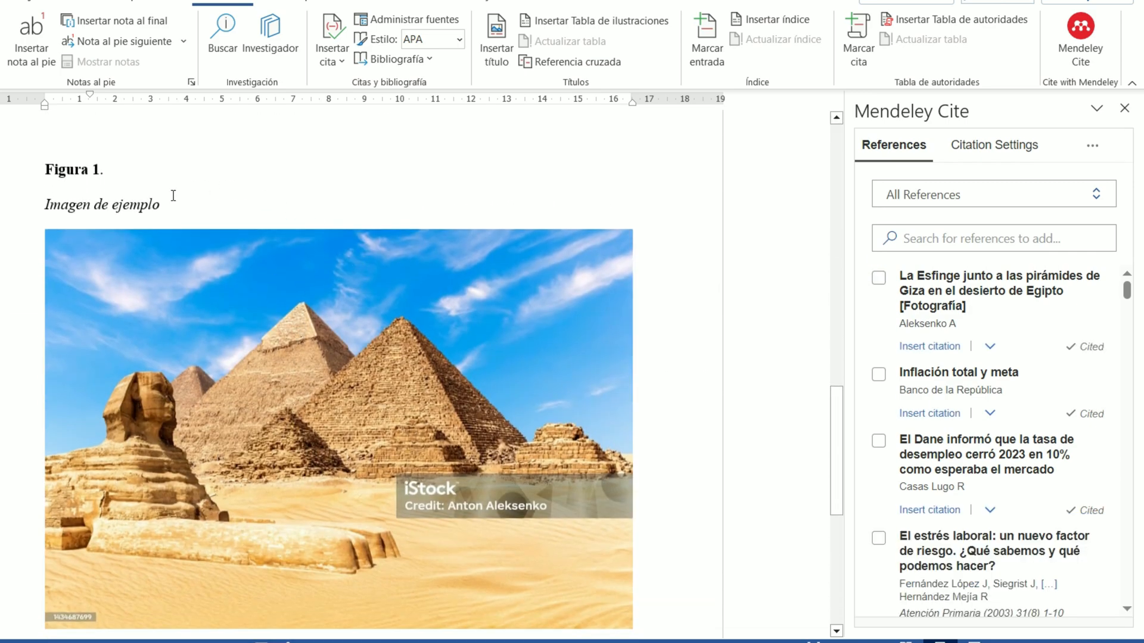
{"action": "left_click_drag", "start_coordinate": [48, 170], "coordinate": [159, 205]}
{"action": "scroll", "coordinate": [161, 205], "scroll_direction": "down", "scroll_amount": 3}
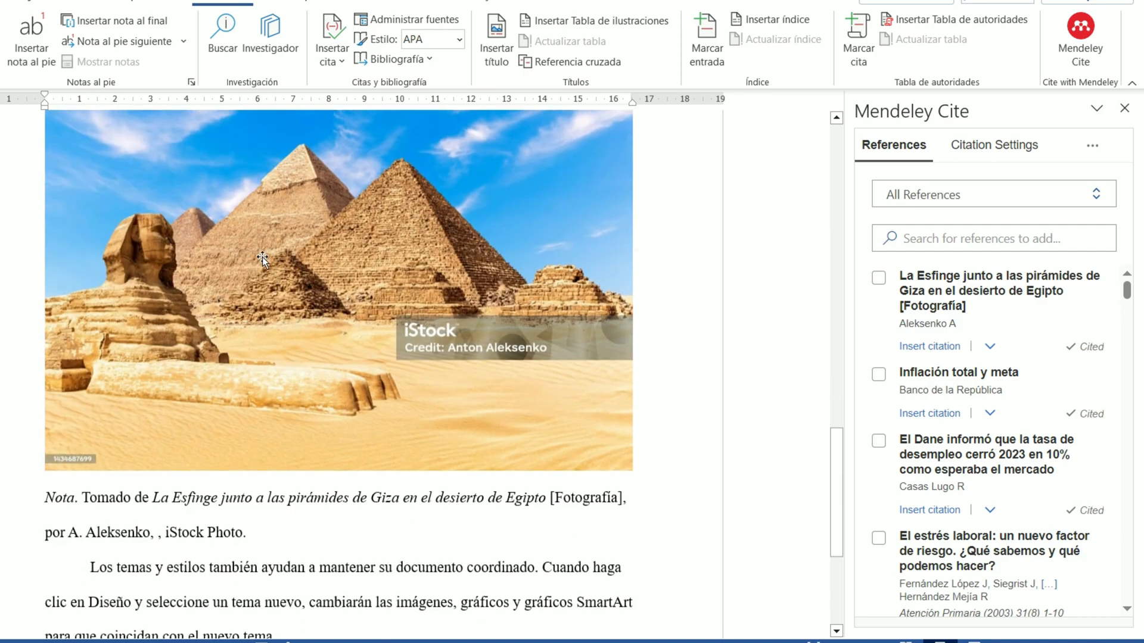
{"action": "left_click", "coordinate": [286, 255]}
{"action": "left_click_drag", "start_coordinate": [83, 474], "coordinate": [262, 512]}
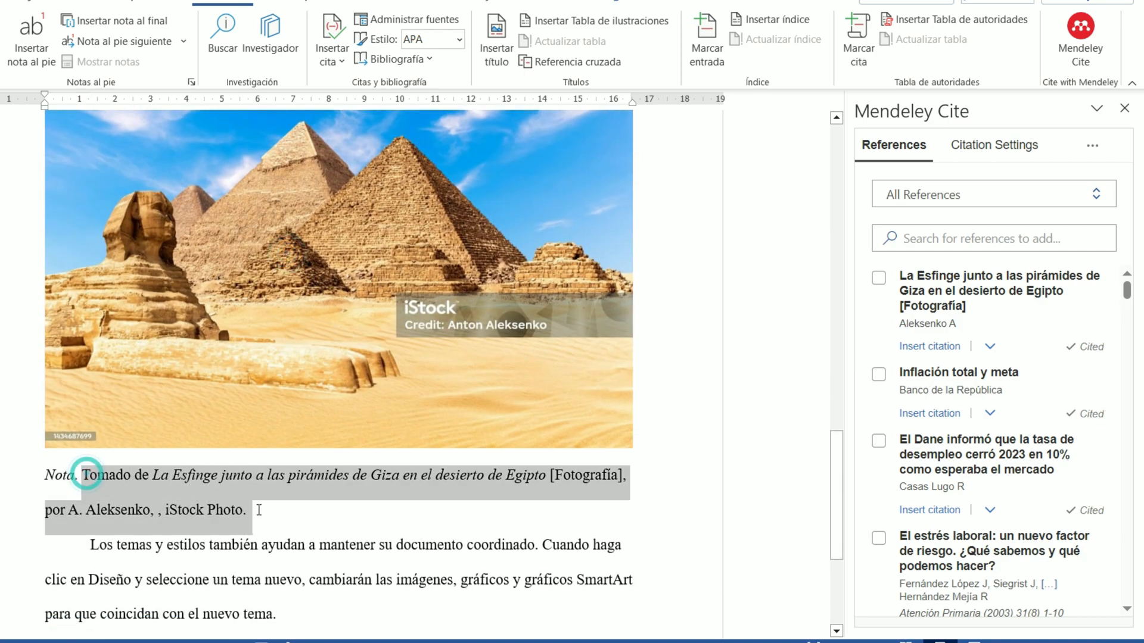
{"action": "left_click", "coordinate": [158, 510]}
{"action": "scroll", "coordinate": [523, 441], "scroll_direction": "down", "scroll_amount": 2}
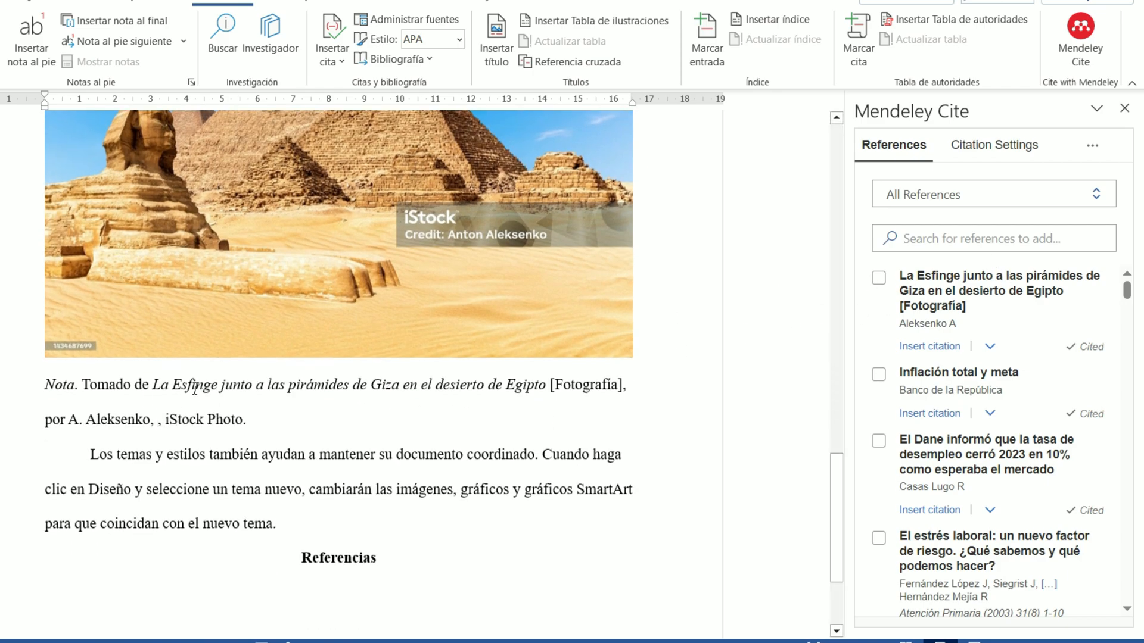
{"action": "scroll", "coordinate": [255, 454], "scroll_direction": "up", "scroll_amount": 4}
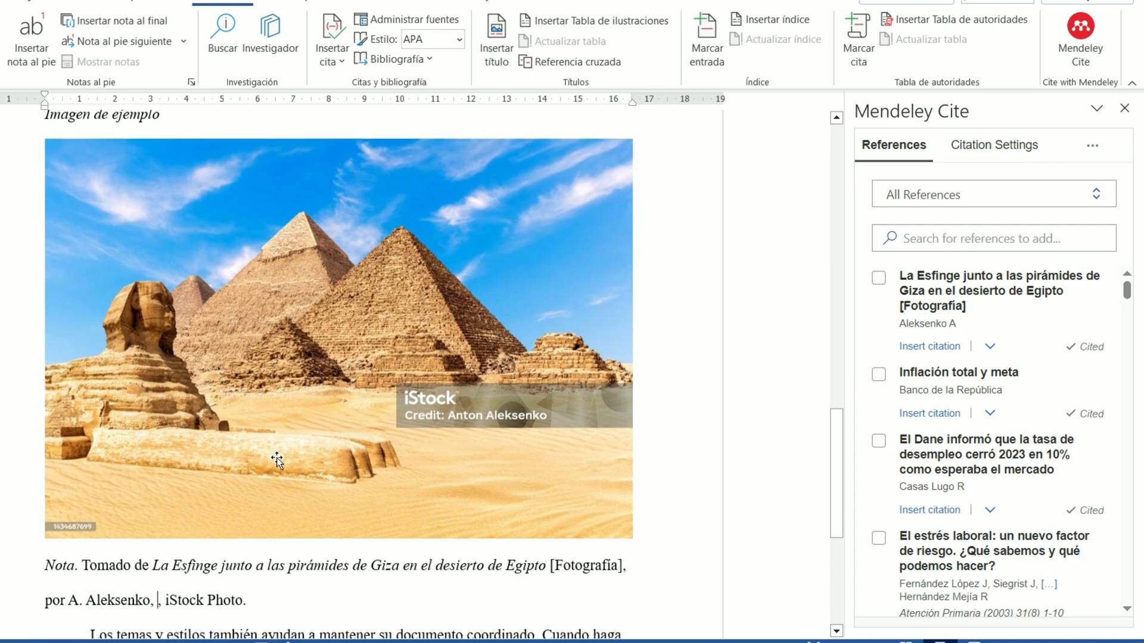
Step: Examine the elements of the figure's note: the "Nota" label, photo title, [Fotografía] descriptor and author's name
{"action": "scroll", "coordinate": [277, 460], "scroll_direction": "down", "scroll_amount": 2}
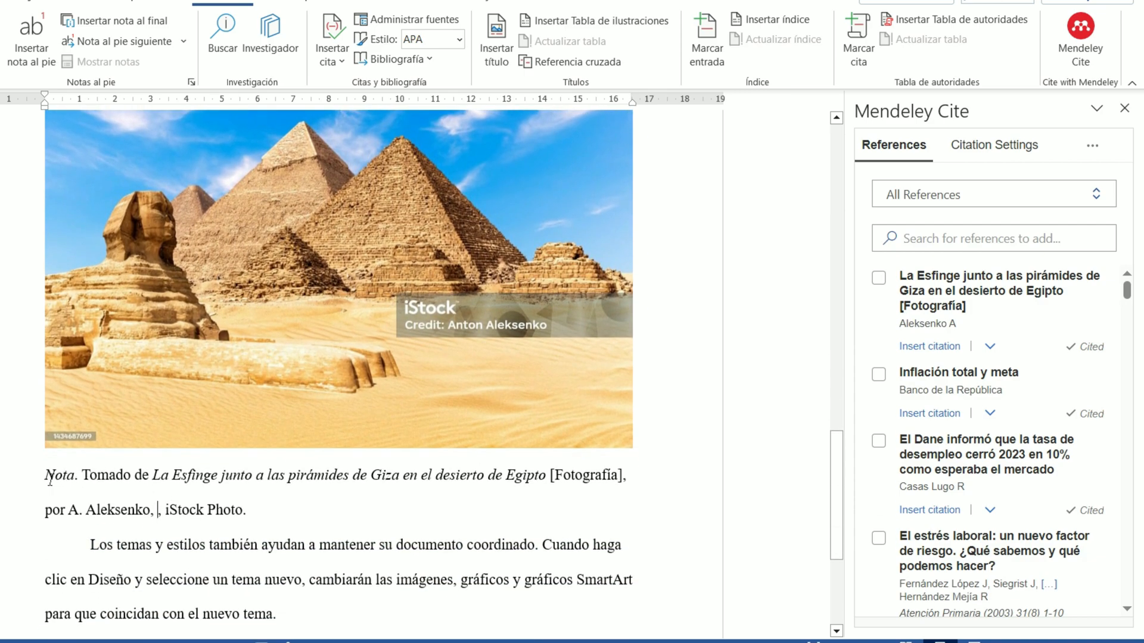
{"action": "triple_click", "coordinate": [46, 476]}
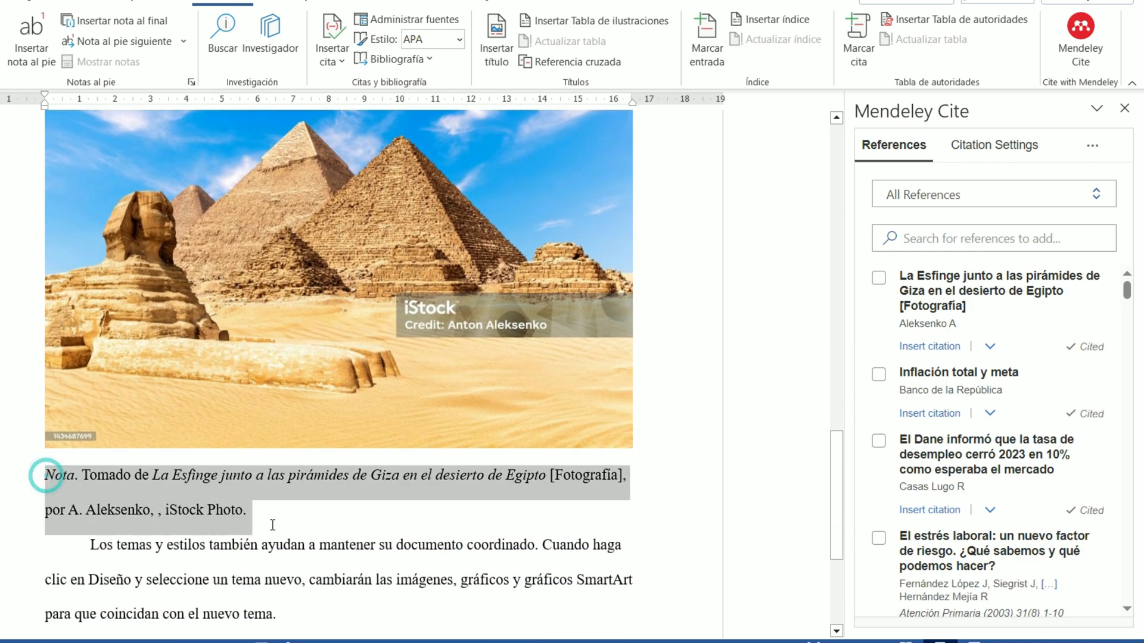
{"action": "left_click", "coordinate": [155, 490]}
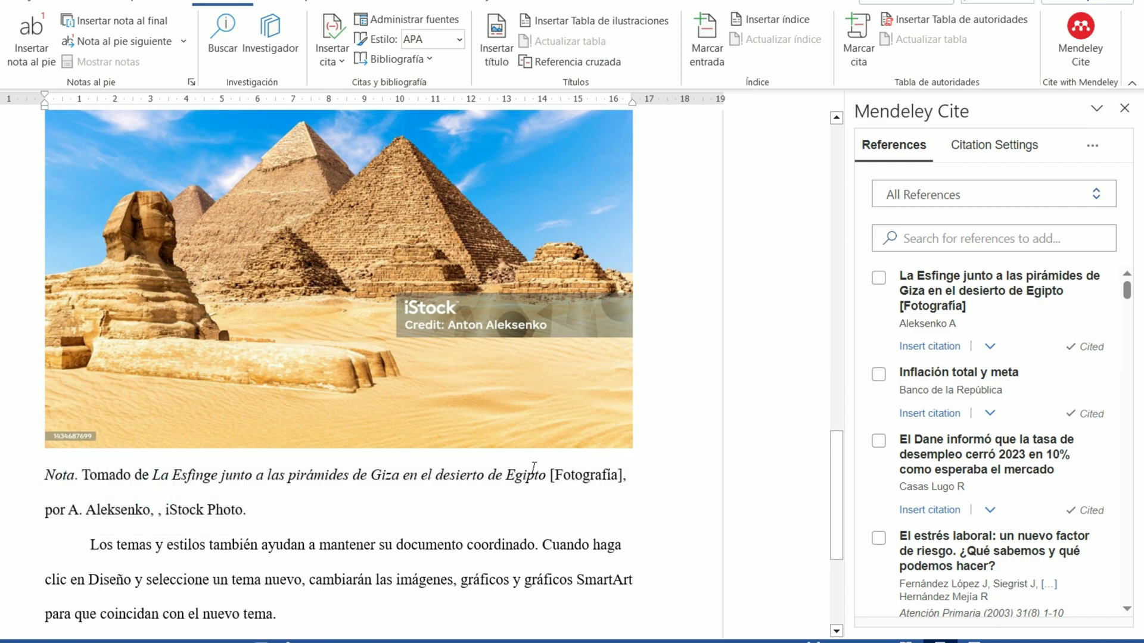
{"action": "left_click_drag", "start_coordinate": [154, 475], "coordinate": [618, 480]}
{"action": "left_click", "coordinate": [553, 480]}
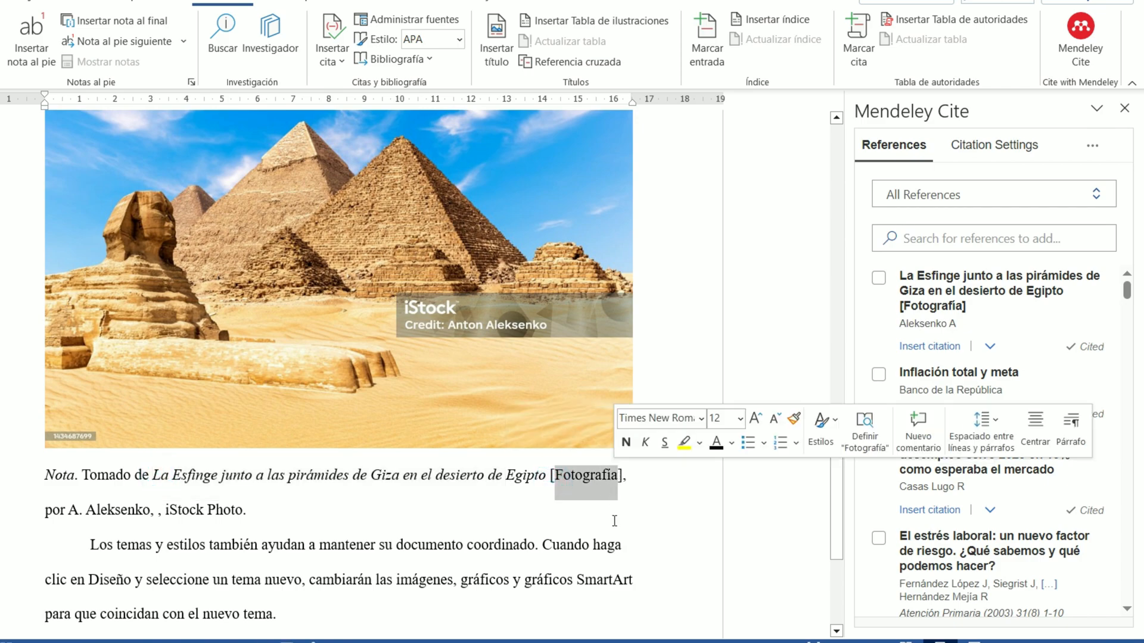
{"action": "double_click", "coordinate": [73, 509]}
{"action": "left_click_drag", "start_coordinate": [88, 511], "coordinate": [165, 508]}
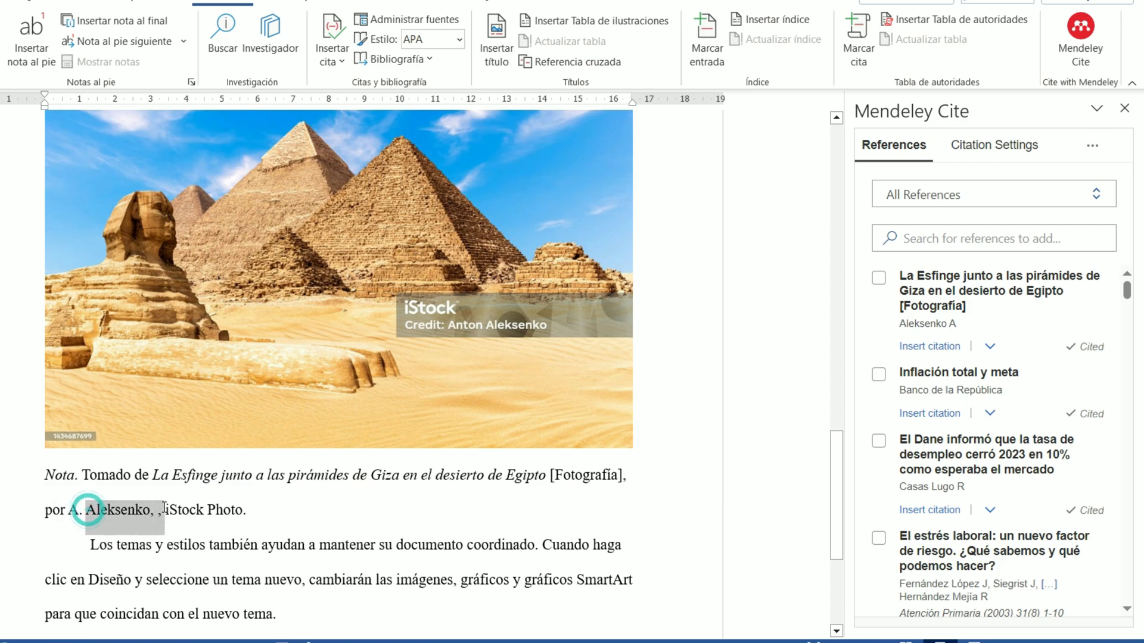
Step: Insert the Sphinx photo's citation between the commas after the author in the figure note, displayed as (Year)
{"action": "left_click", "coordinate": [158, 509]}
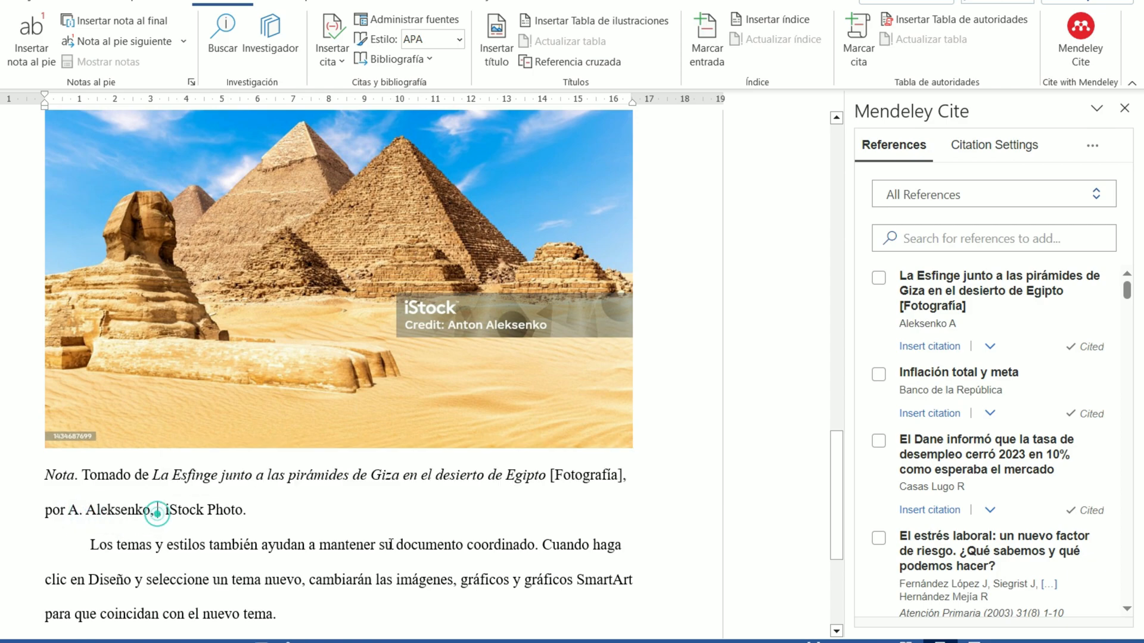
{"action": "left_click", "coordinate": [878, 278]}
{"action": "left_click", "coordinate": [938, 566]}
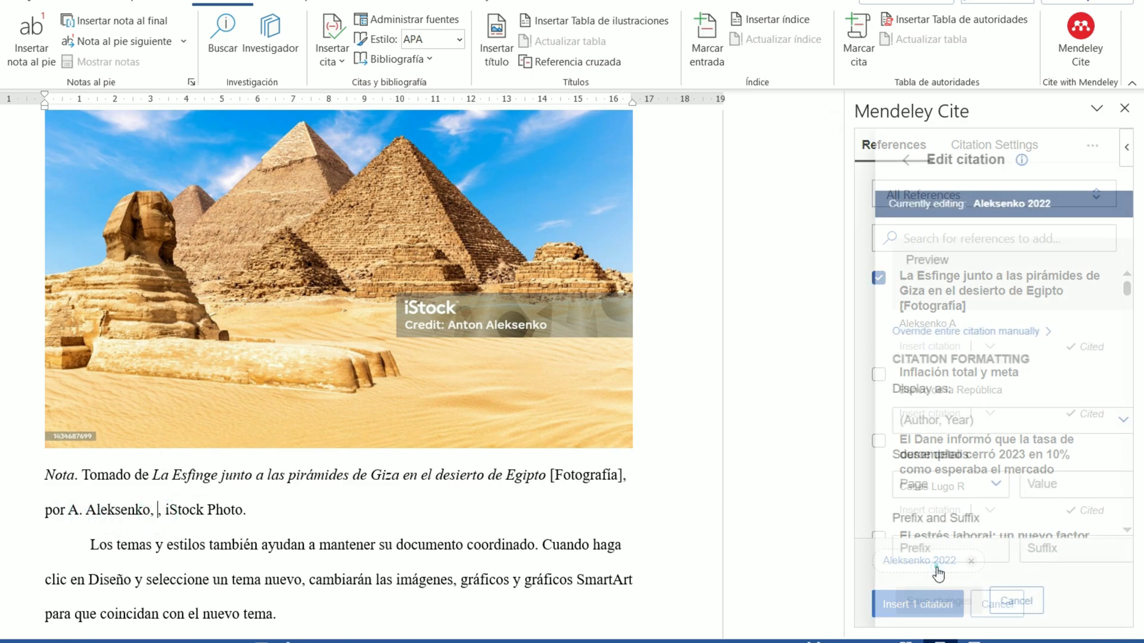
{"action": "left_click", "coordinate": [932, 423]}
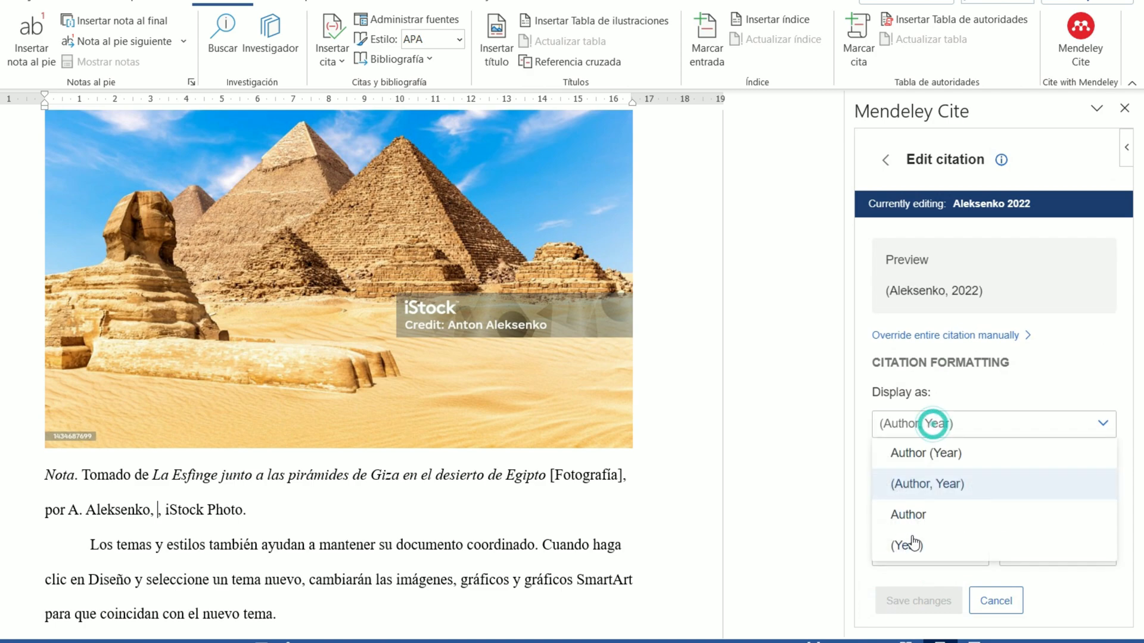
{"action": "left_click", "coordinate": [907, 544]}
{"action": "left_click", "coordinate": [918, 600]}
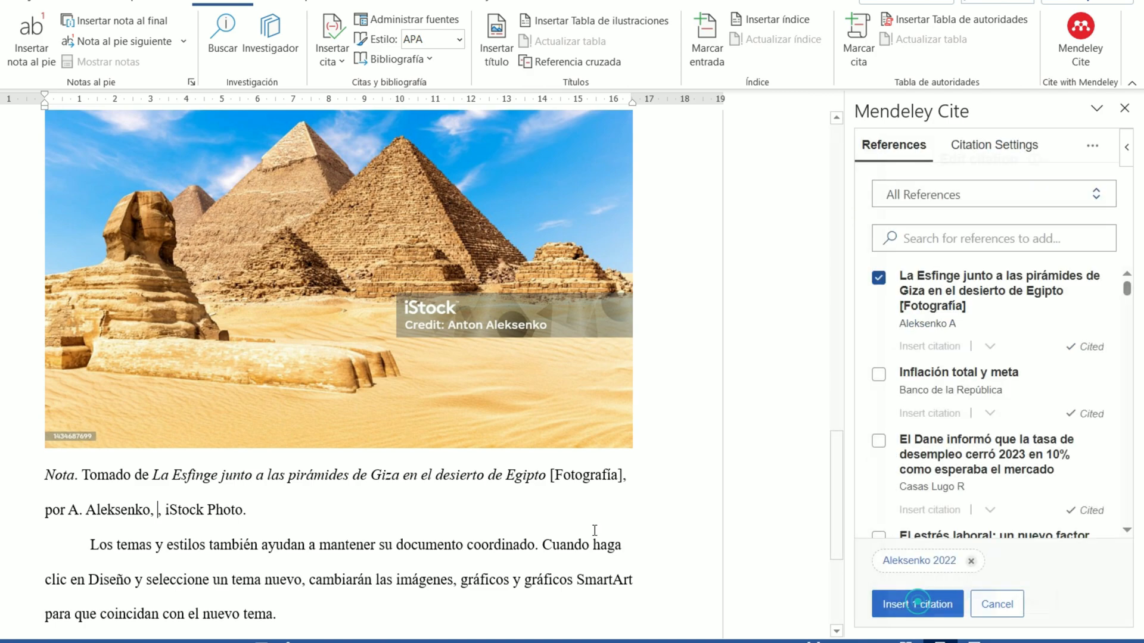
{"action": "left_click", "coordinate": [917, 603]}
Step: Remove the parentheses around the year 2022 in the figure note's citation
{"action": "scroll", "coordinate": [118, 526], "scroll_direction": "down", "scroll_amount": 5}
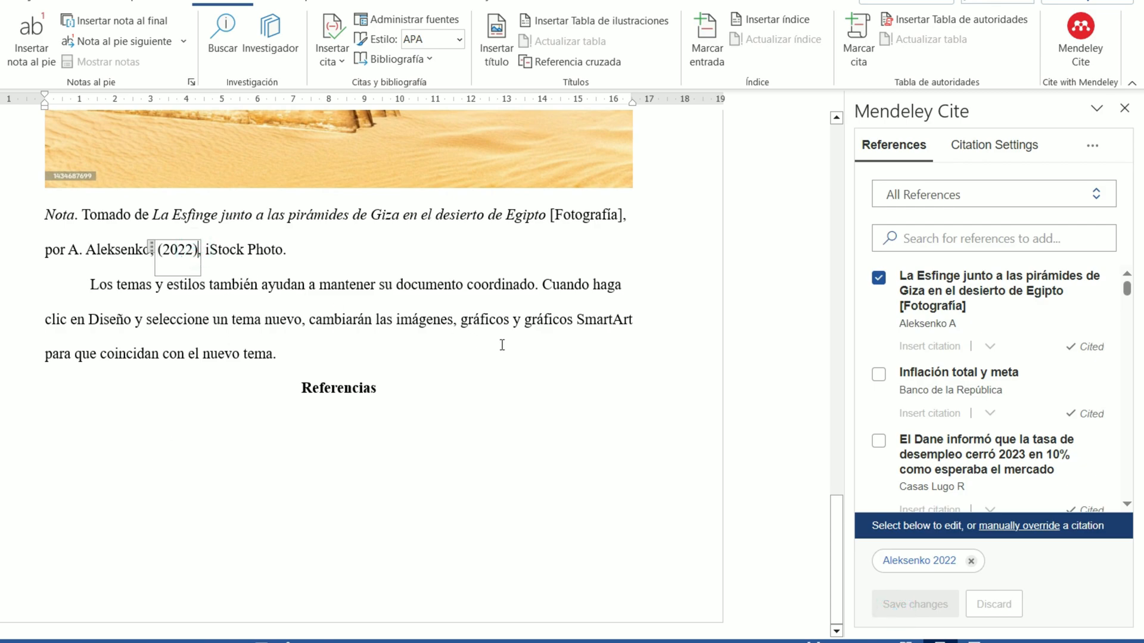
{"action": "key", "text": "BackSpace"}
{"action": "key", "text": "Left"}
{"action": "key", "text": "BackSpace"}
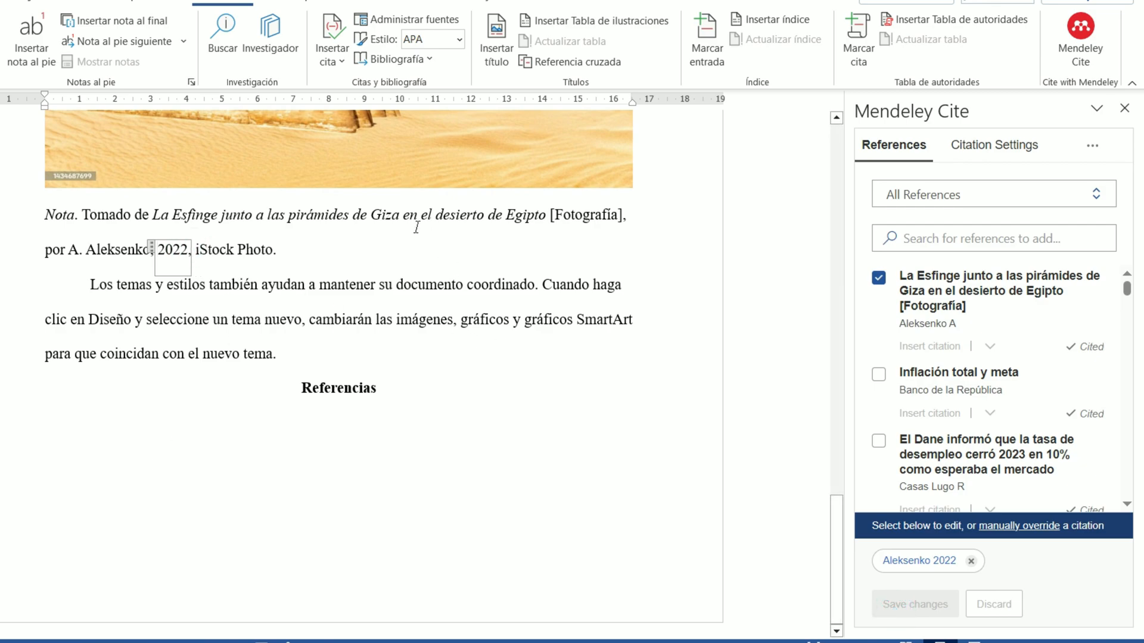
Step: Try adding the iStock photo page's address after "iStock Photo." in the figure note, and undo it
{"action": "left_click", "coordinate": [289, 257]}
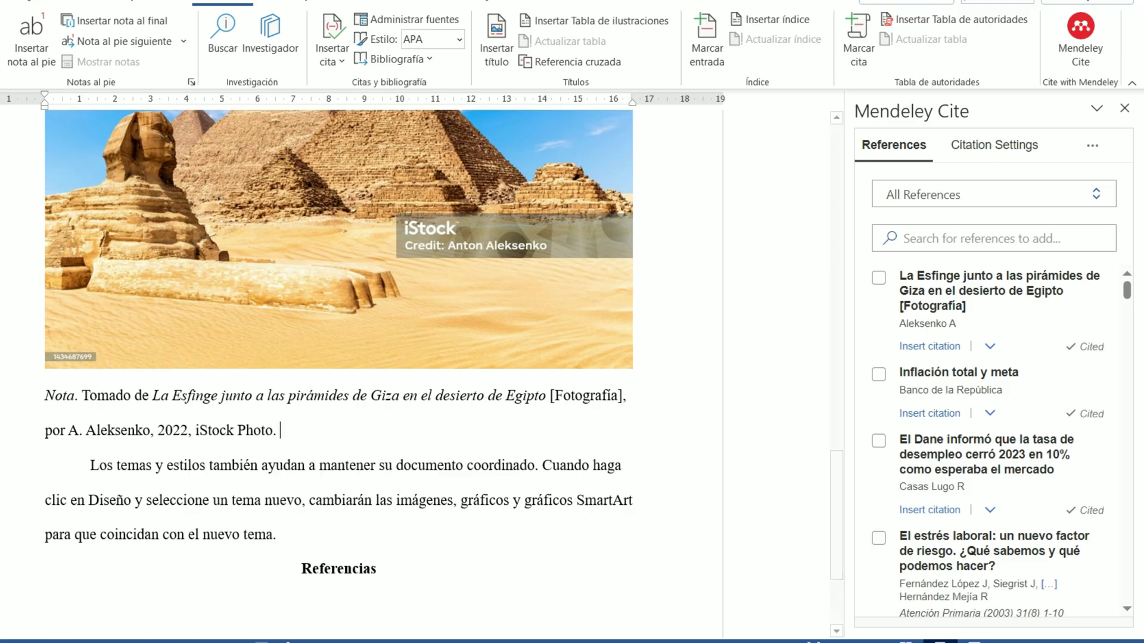
{"action": "key", "text": "alt+Tab"}
{"action": "key", "text": "alt+Tab"}
{"action": "key", "text": "alt+Tab"}
{"action": "key", "text": "Tab"}
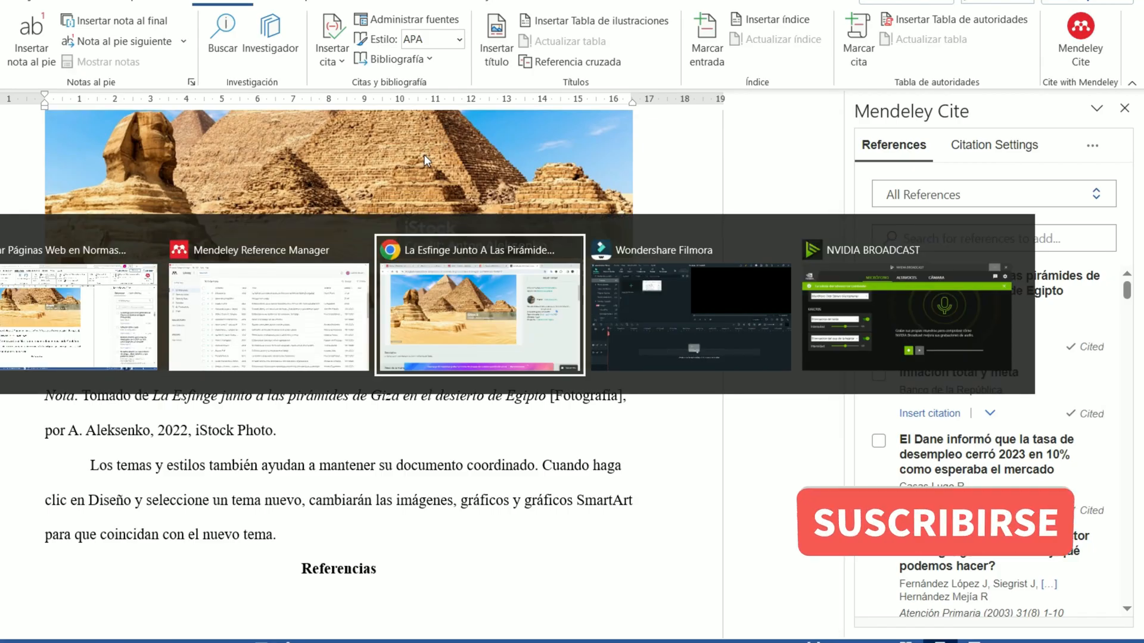
{"action": "key", "text": "alt+Tab"}
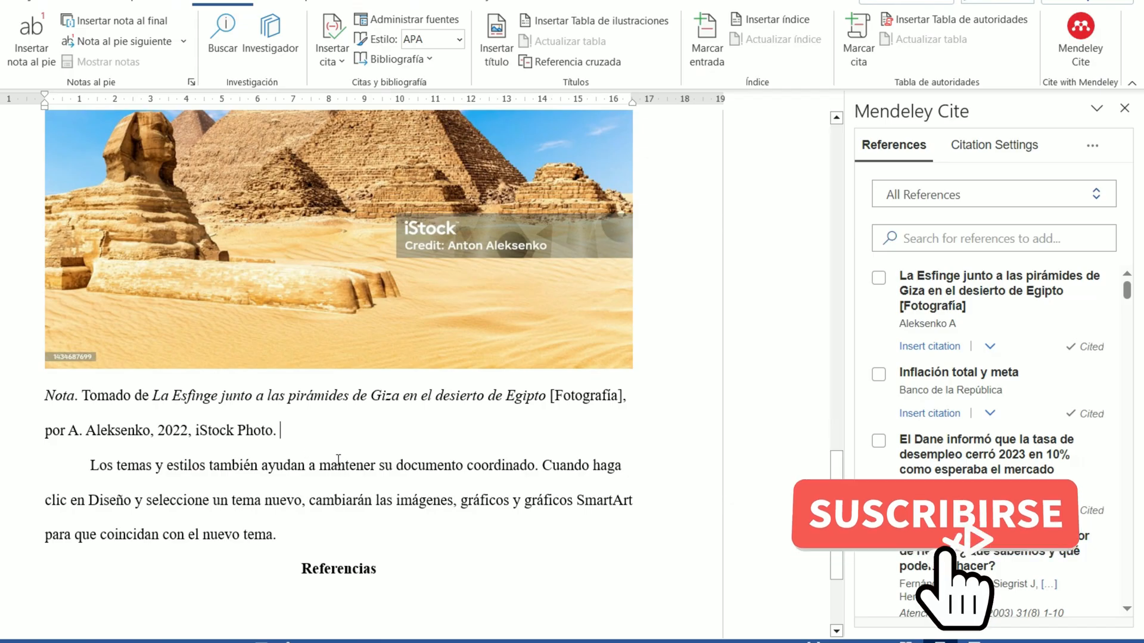
{"action": "key", "text": "ctrl+v"}
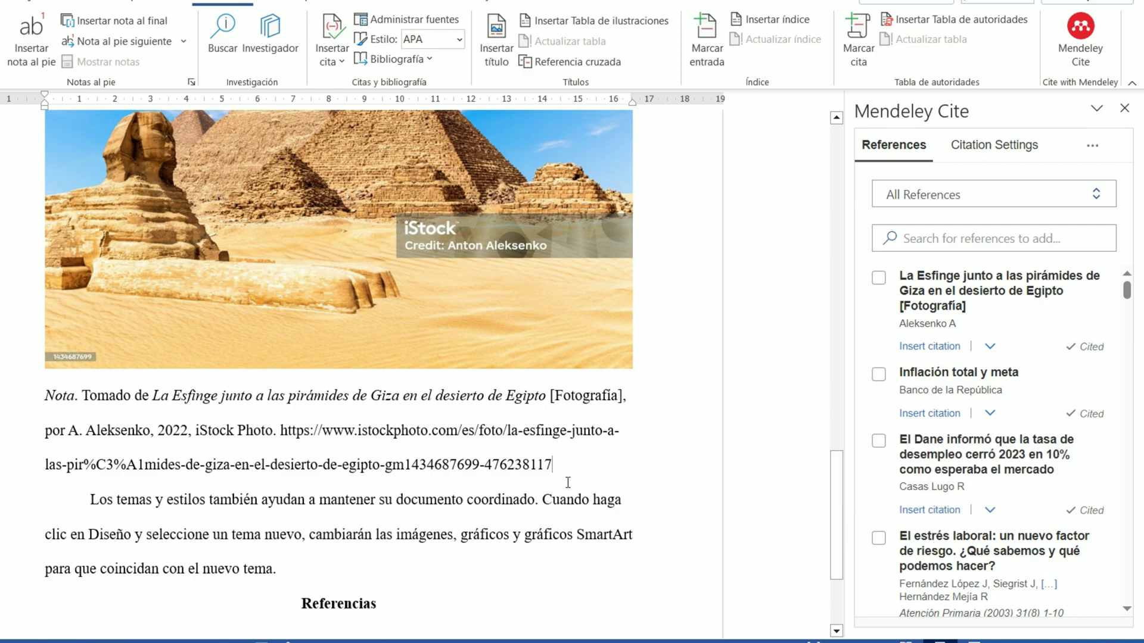
{"action": "key", "text": "ctrl+z"}
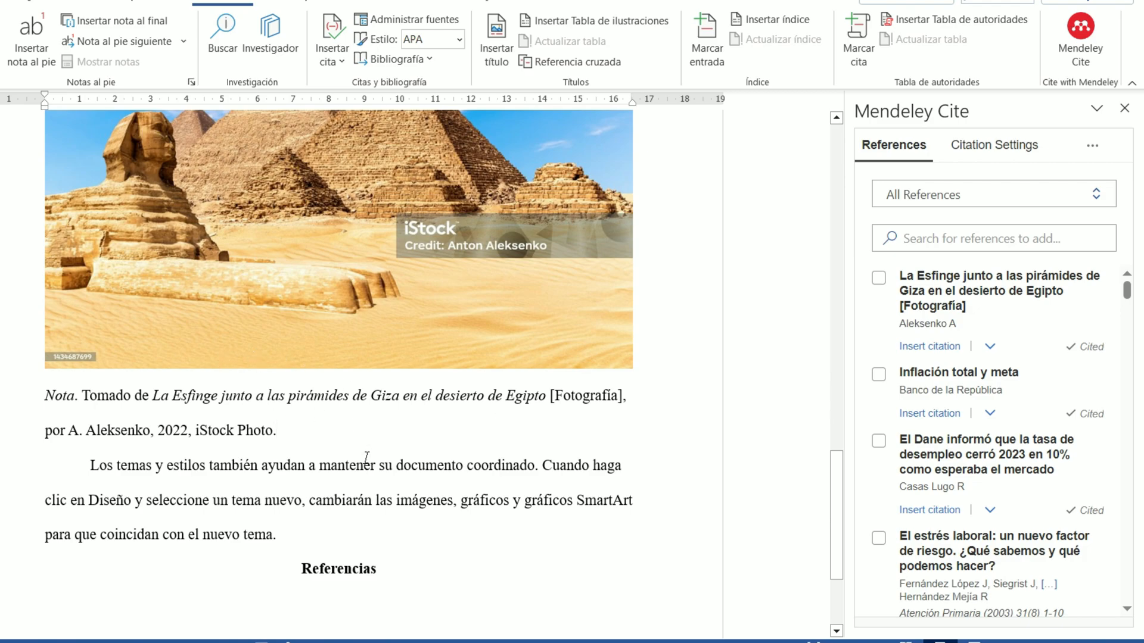
Step: Review the in-text citations in the body paragraphs, including the dated ones and the undated Banco de la República one
{"action": "scroll", "coordinate": [289, 411], "scroll_direction": "up", "scroll_amount": 5}
{"action": "scroll", "coordinate": [337, 493], "scroll_direction": "up", "scroll_amount": 10}
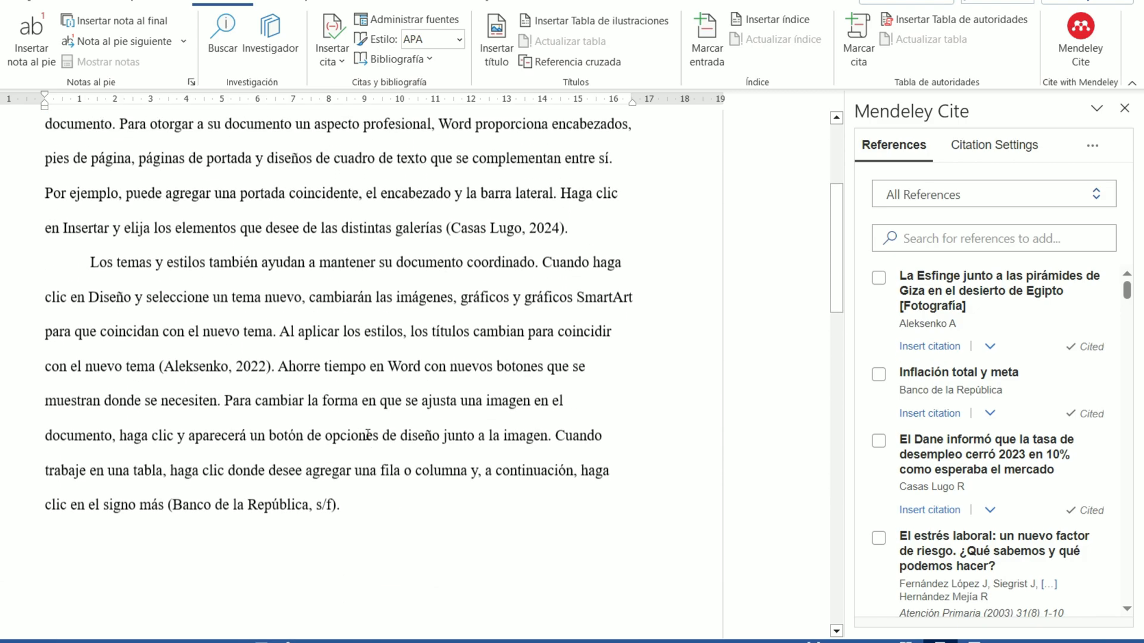
{"action": "left_click_drag", "start_coordinate": [351, 517], "coordinate": [179, 508]}
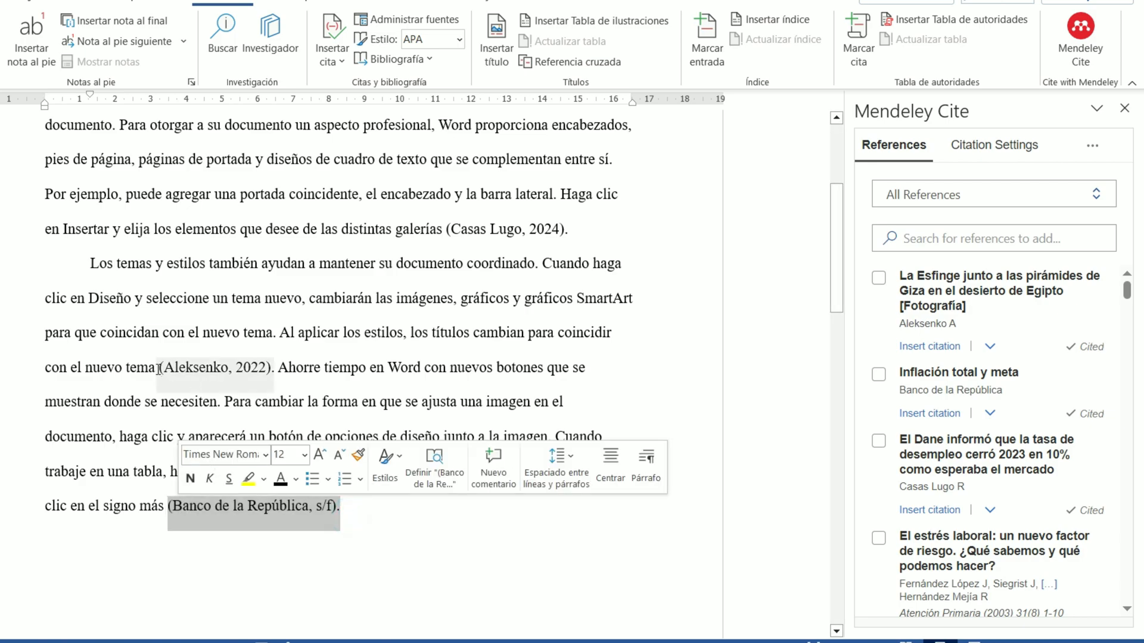
{"action": "left_click_drag", "start_coordinate": [271, 368], "coordinate": [125, 368]}
{"action": "left_click_drag", "start_coordinate": [569, 229], "coordinate": [446, 229]}
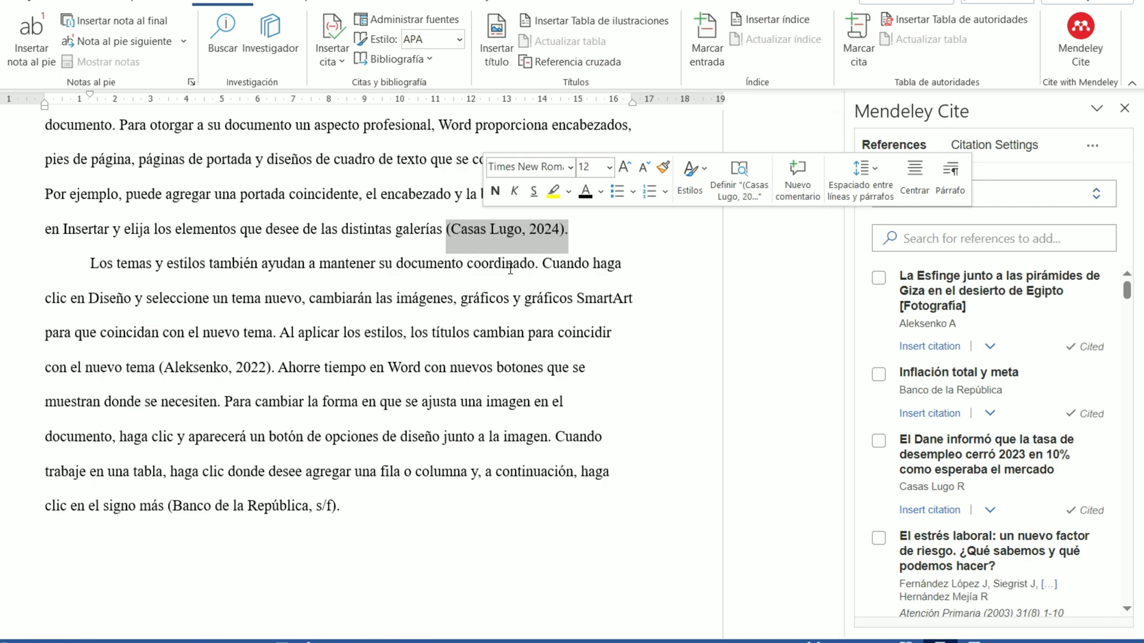
{"action": "left_click_drag", "start_coordinate": [841, 197], "coordinate": [823, 174]}
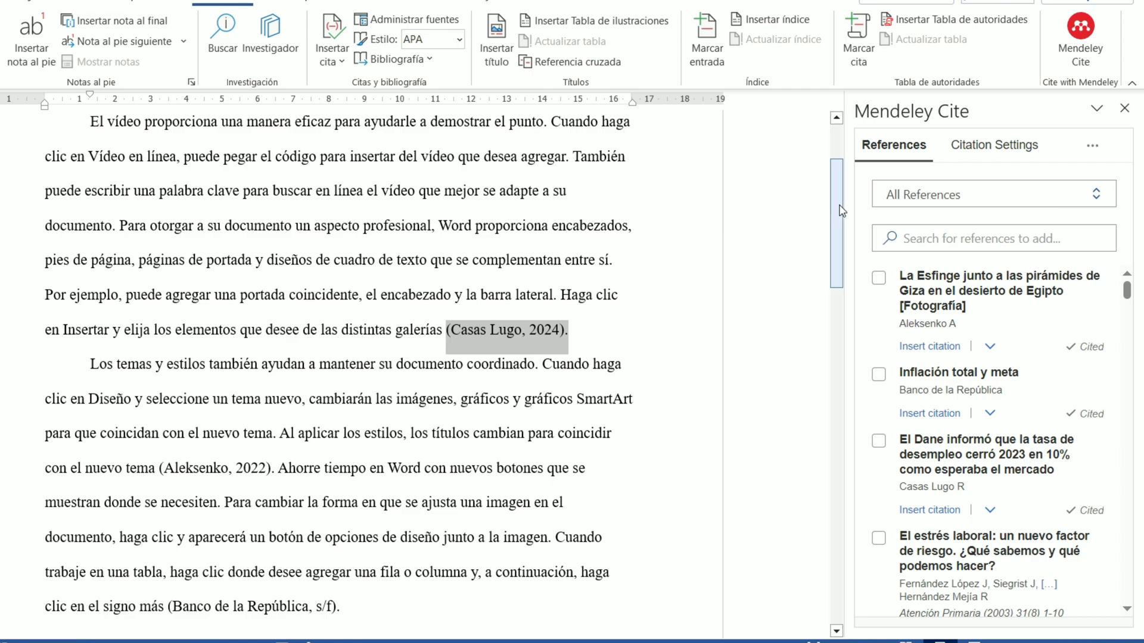
{"action": "left_click_drag", "start_coordinate": [842, 208], "coordinate": [817, 276]}
{"action": "left_click", "coordinate": [266, 326]}
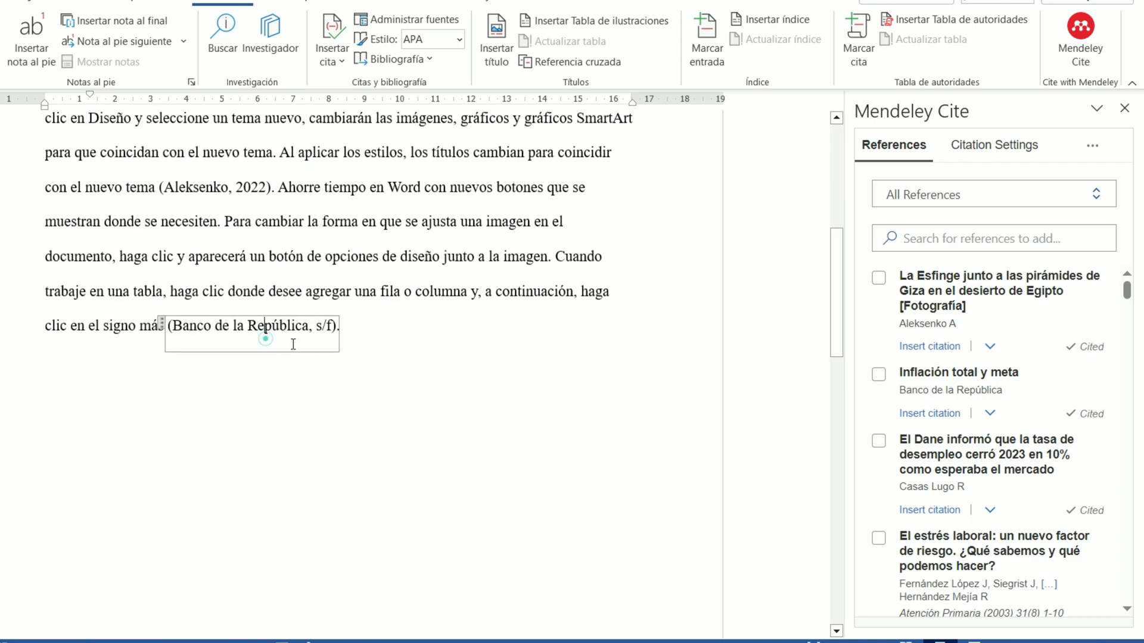
{"action": "double_click", "coordinate": [360, 337]}
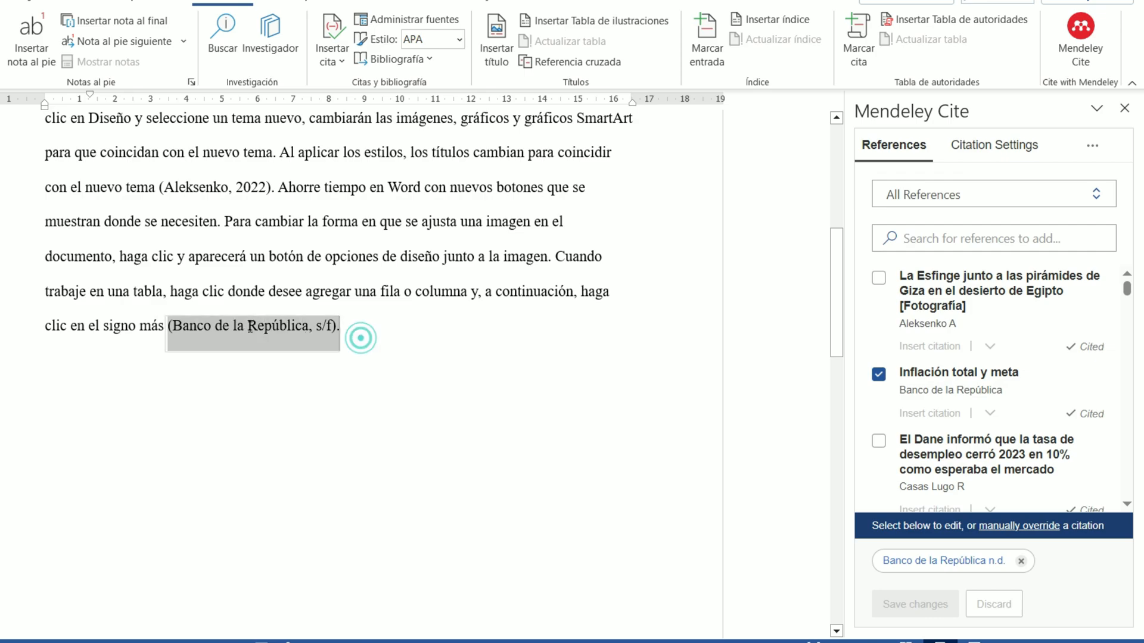
{"action": "left_click", "coordinate": [365, 326]}
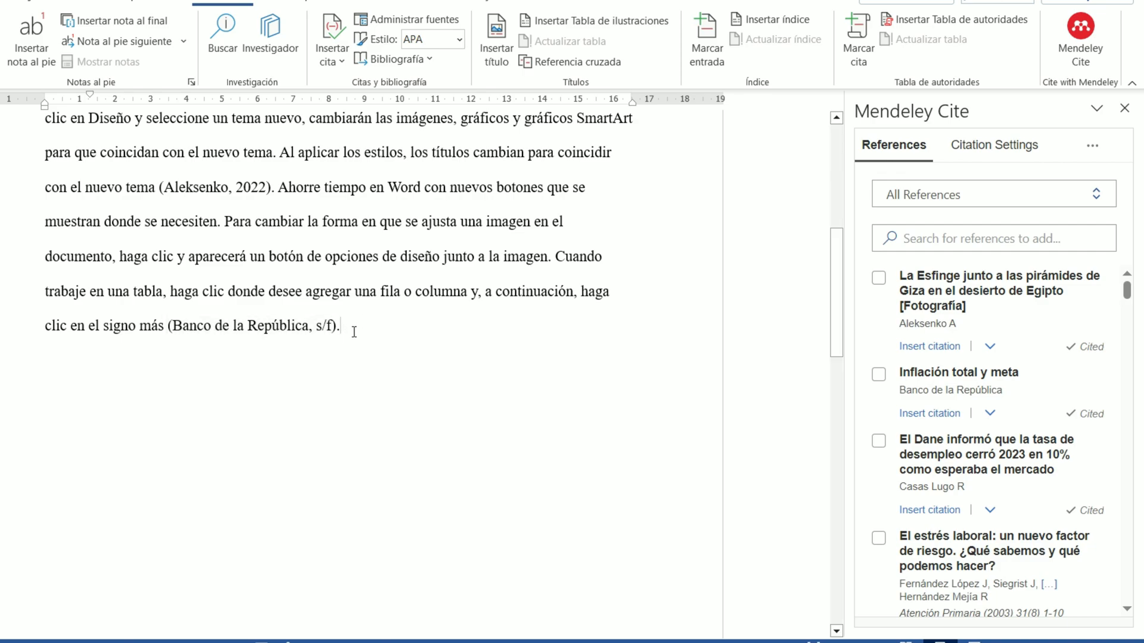
Step: Look through the Mendeley Cite reference list to see which entries are marked as cited in the document
{"action": "scroll", "coordinate": [354, 332], "scroll_direction": "up", "scroll_amount": 5}
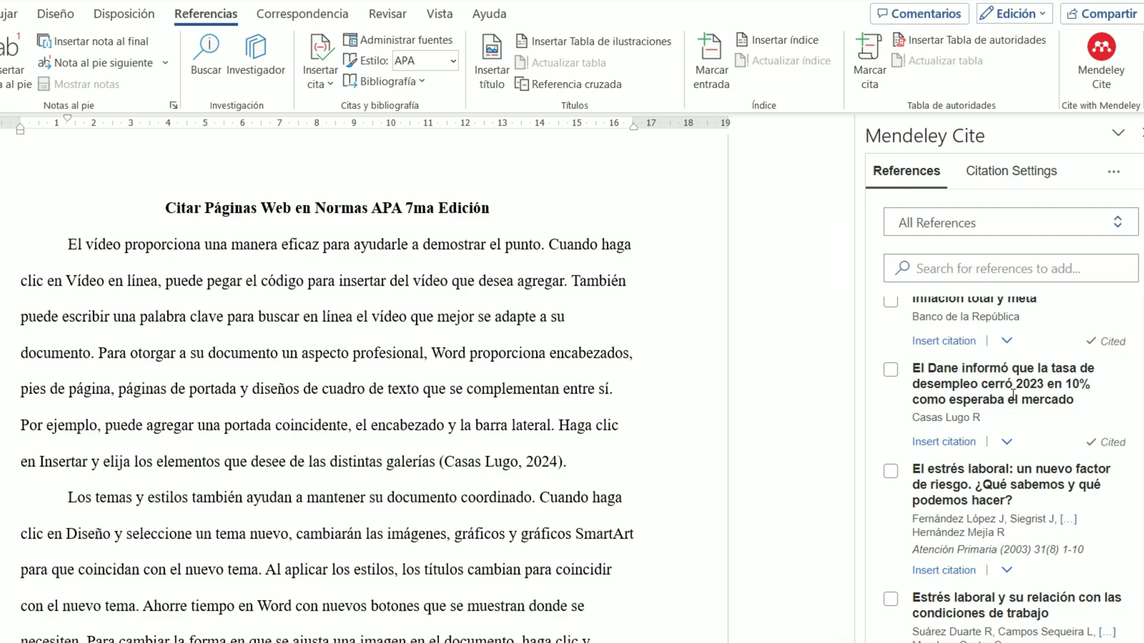
{"action": "scroll", "coordinate": [1012, 395], "scroll_direction": "up", "scroll_amount": 2}
{"action": "scroll", "coordinate": [1034, 415], "scroll_direction": "down", "scroll_amount": 15}
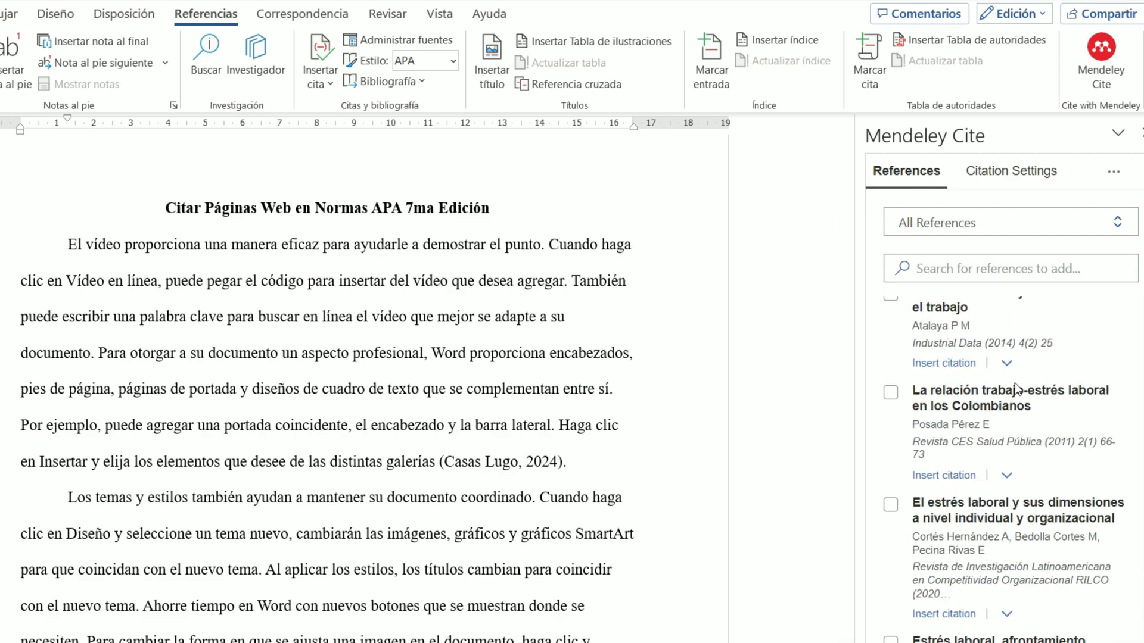
{"action": "scroll", "coordinate": [1016, 388], "scroll_direction": "down", "scroll_amount": 5}
{"action": "scroll", "coordinate": [1131, 398], "scroll_direction": "up", "scroll_amount": 15}
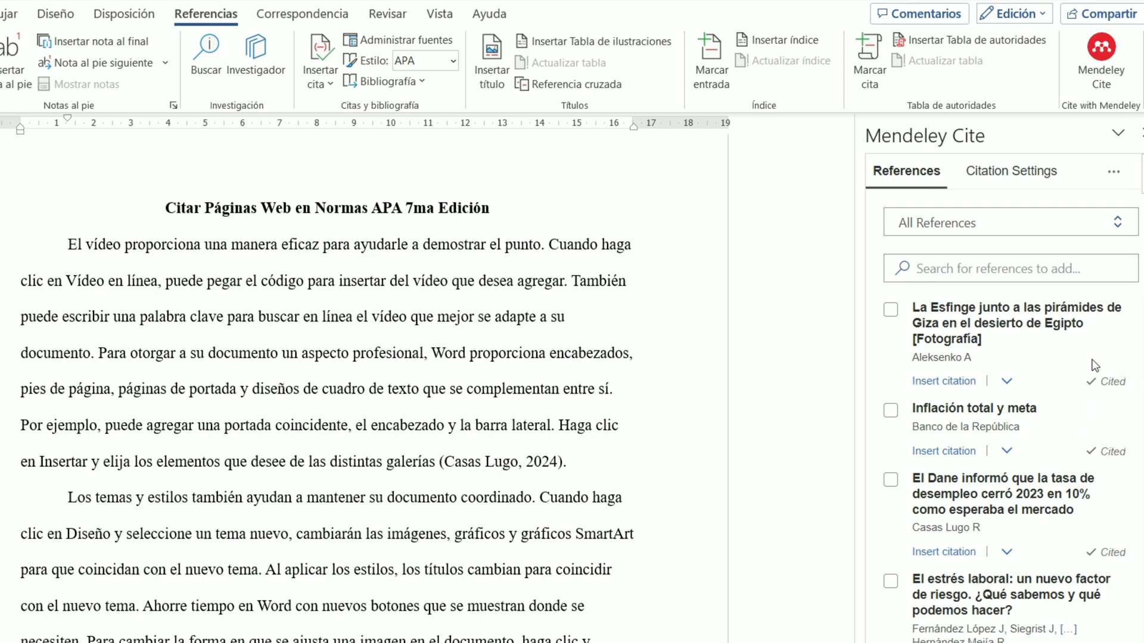
{"action": "scroll", "coordinate": [404, 503], "scroll_direction": "down", "scroll_amount": 10}
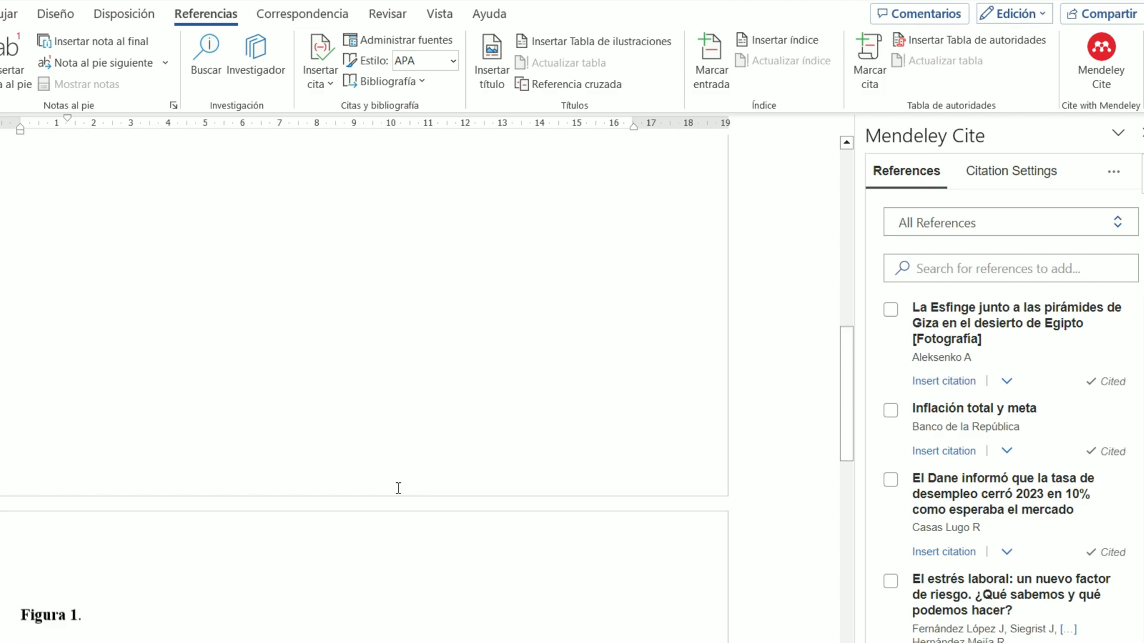
Step: Review the figure note's author, year and source below the sphinx photograph, and select its manually overridden year citation
{"action": "scroll", "coordinate": [402, 476], "scroll_direction": "down", "scroll_amount": 4}
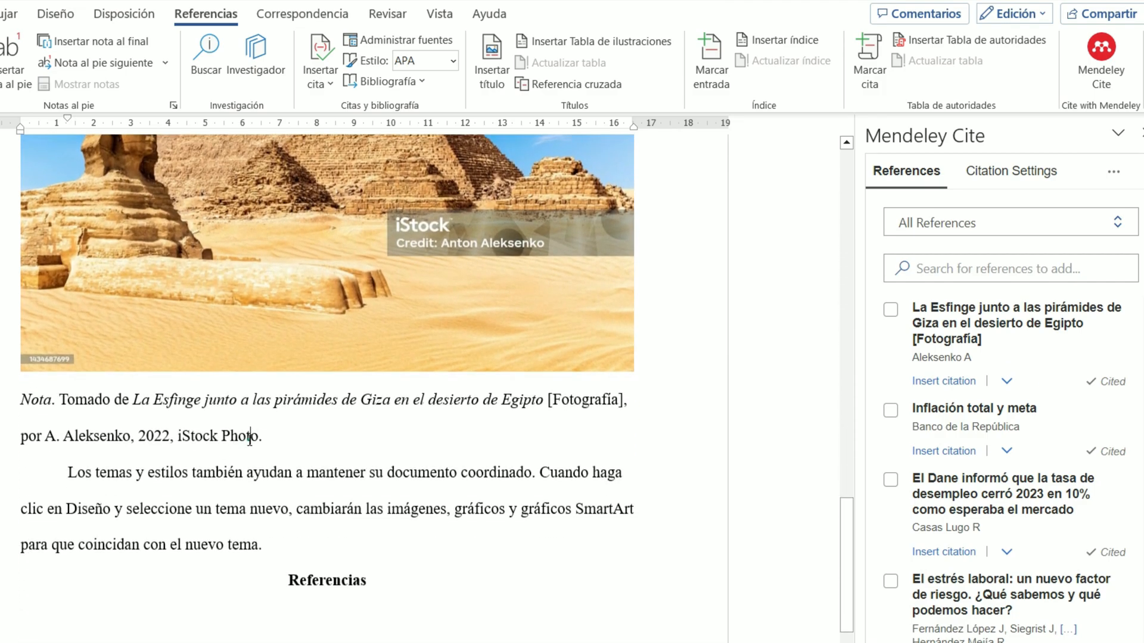
{"action": "left_click", "coordinate": [250, 436]}
{"action": "scroll", "coordinate": [119, 512], "scroll_direction": "up", "scroll_amount": 3}
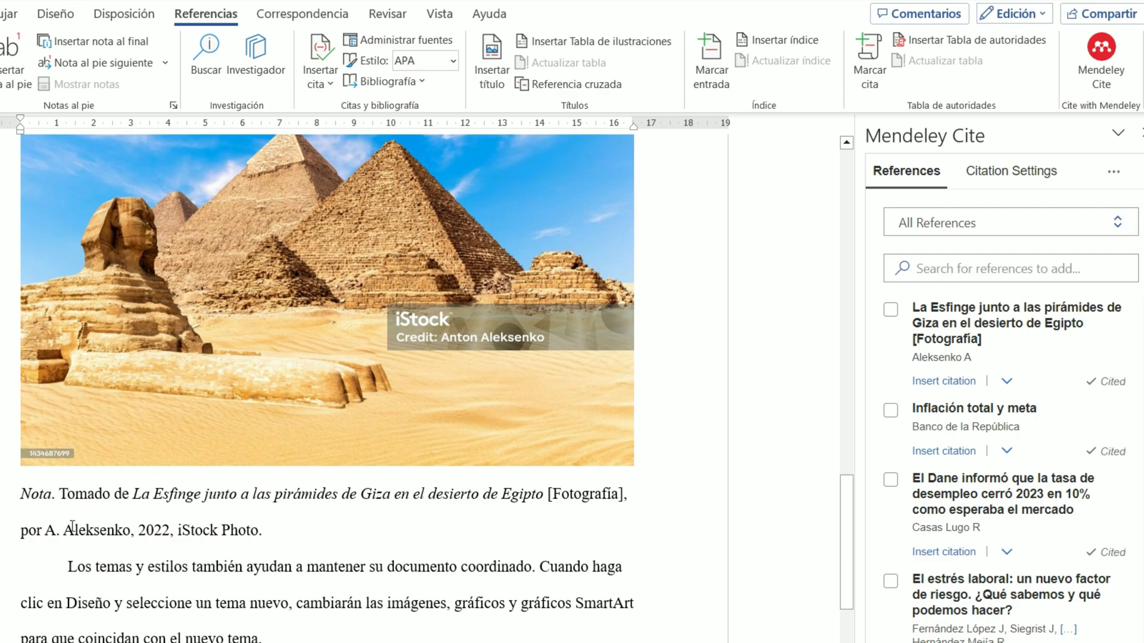
{"action": "left_click_drag", "start_coordinate": [72, 528], "coordinate": [108, 530]}
{"action": "left_click", "coordinate": [194, 533]}
{"action": "left_click", "coordinate": [155, 533]}
{"action": "left_click", "coordinate": [161, 530]}
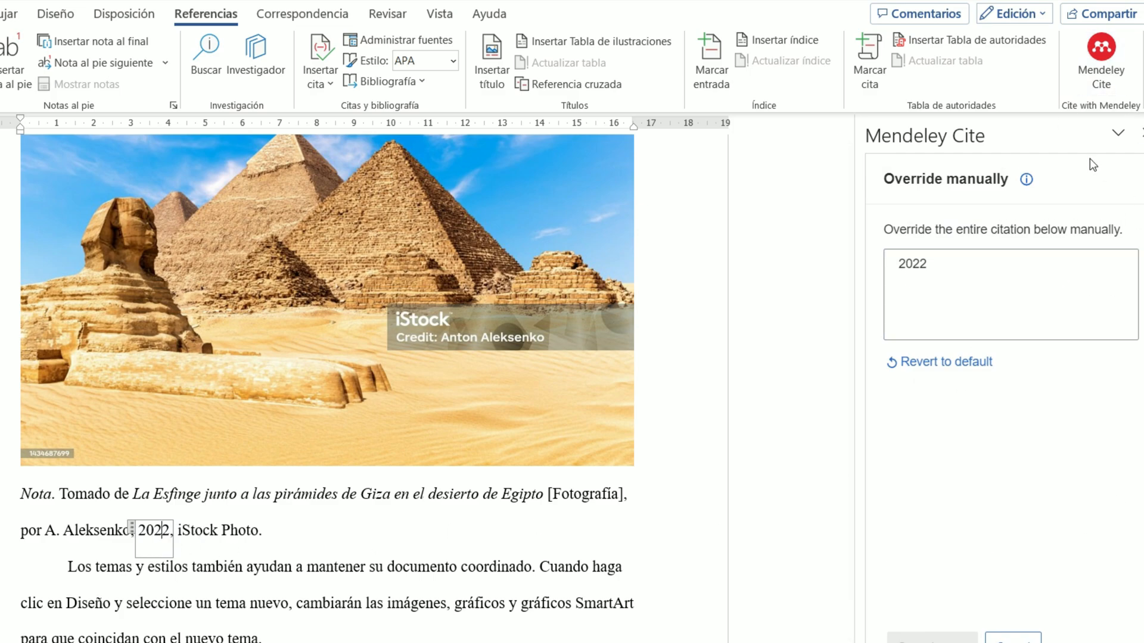
Step: Reopen Mendeley Cite, go to the empty Referencias section and check the citation style and language settings
{"action": "left_click", "coordinate": [1139, 133]}
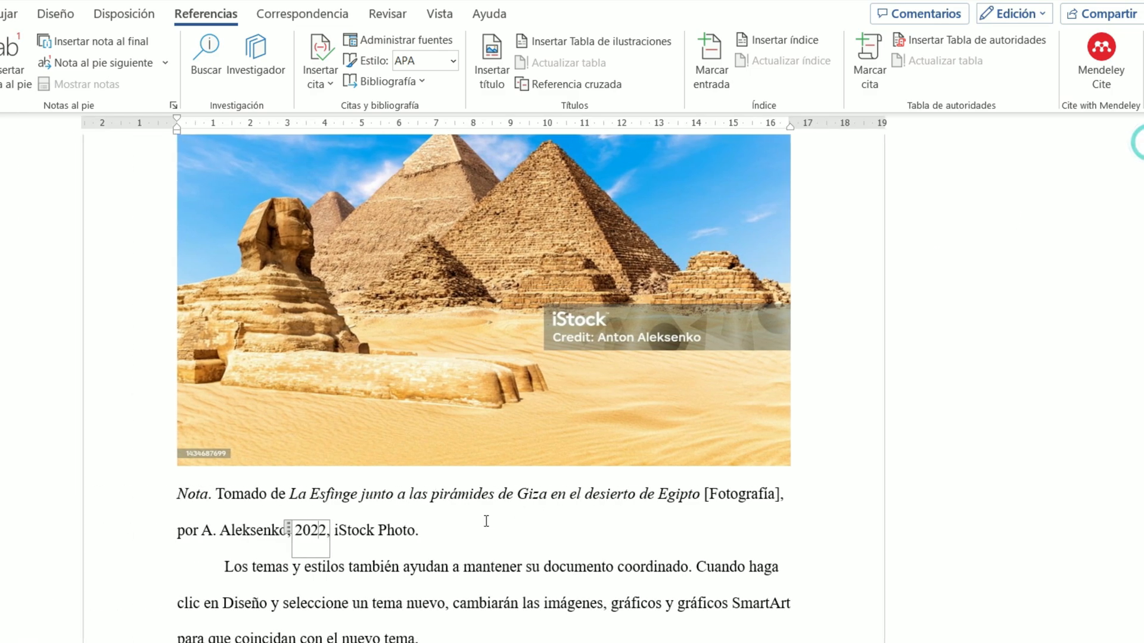
{"action": "left_click", "coordinate": [1101, 60]}
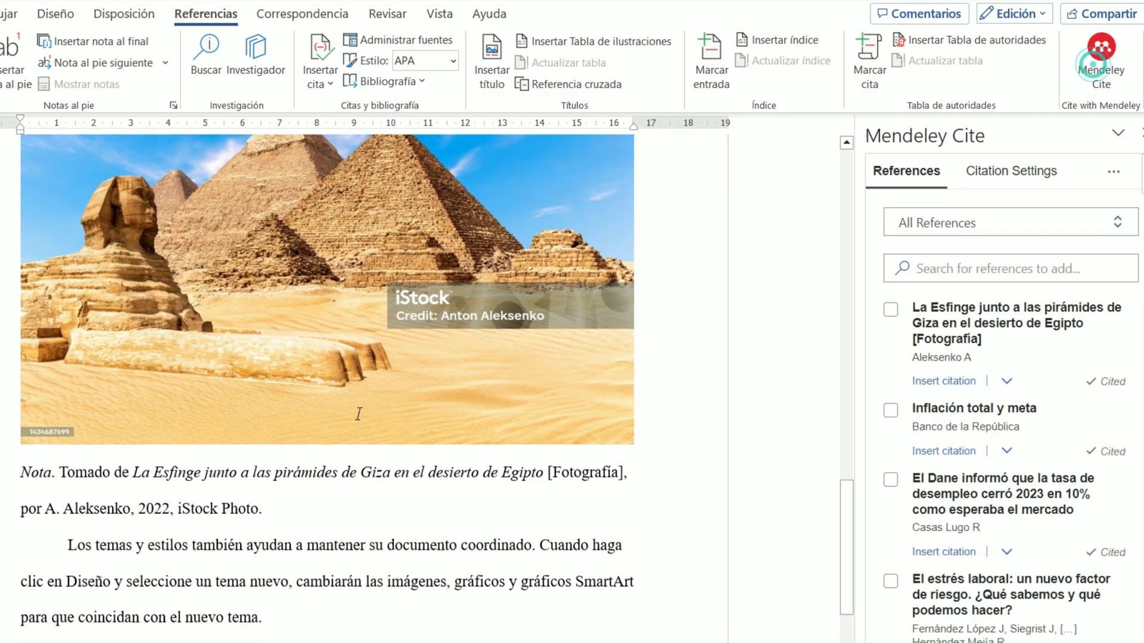
{"action": "scroll", "coordinate": [361, 470], "scroll_direction": "down", "scroll_amount": 3}
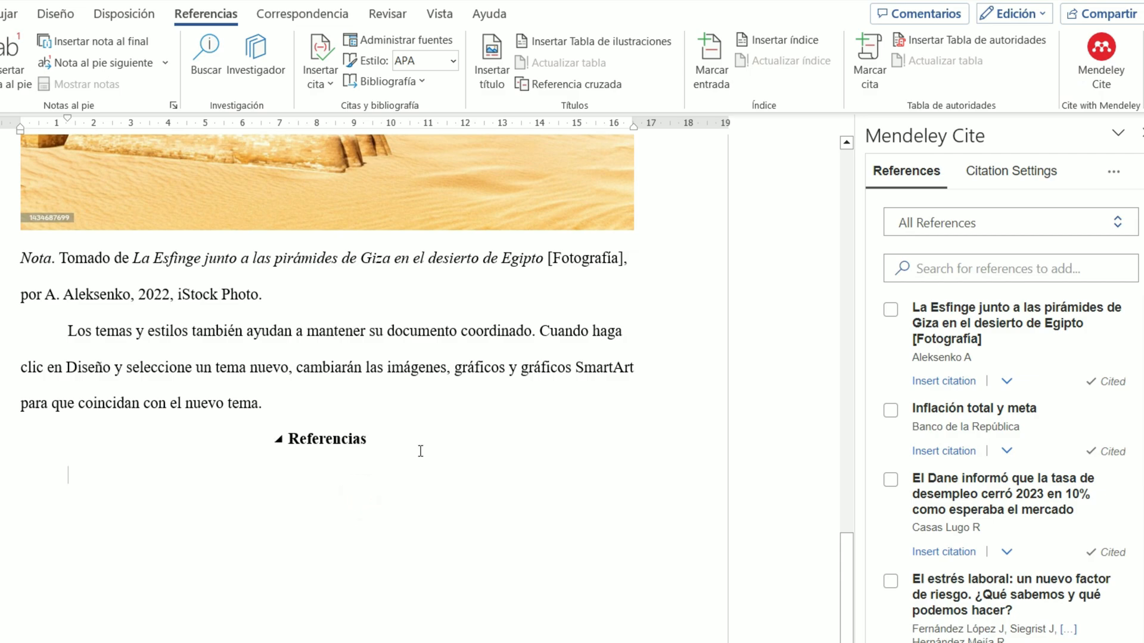
{"action": "left_click", "coordinate": [1028, 178]}
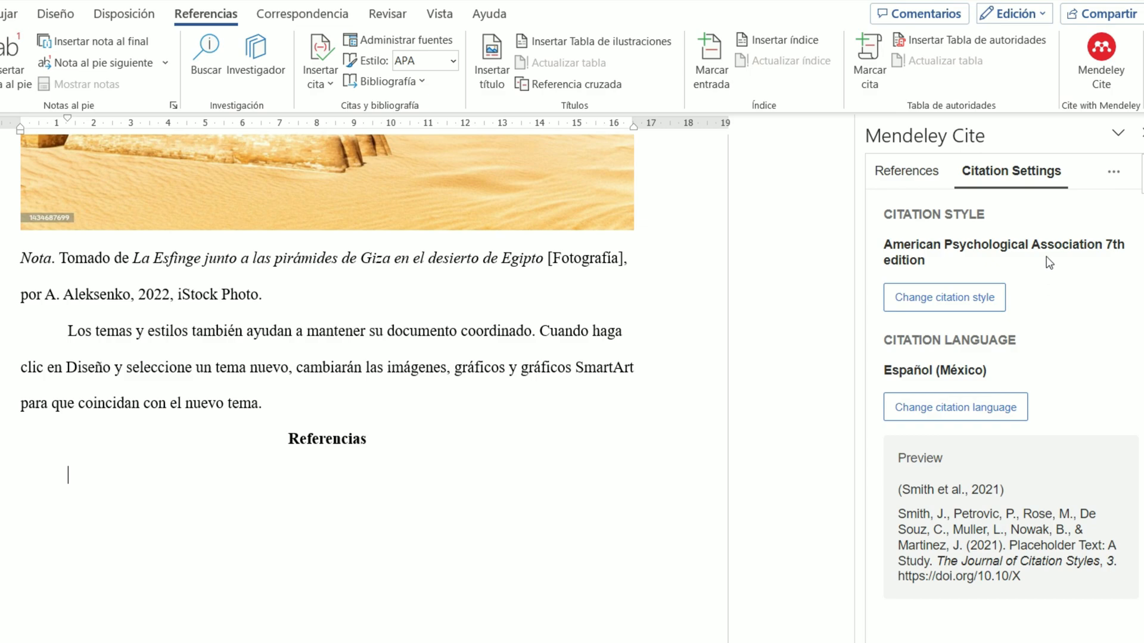
{"action": "left_click", "coordinate": [925, 185]}
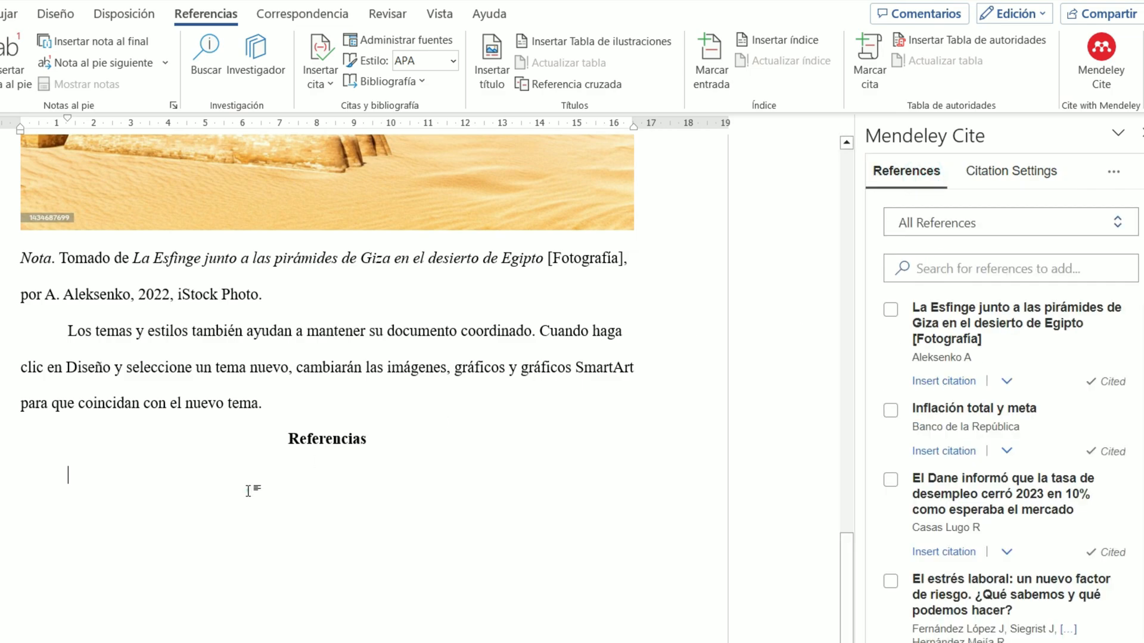
Step: Insert the Mendeley bibliography below the Referencias heading and look over its entries
{"action": "left_click", "coordinate": [1113, 171]}
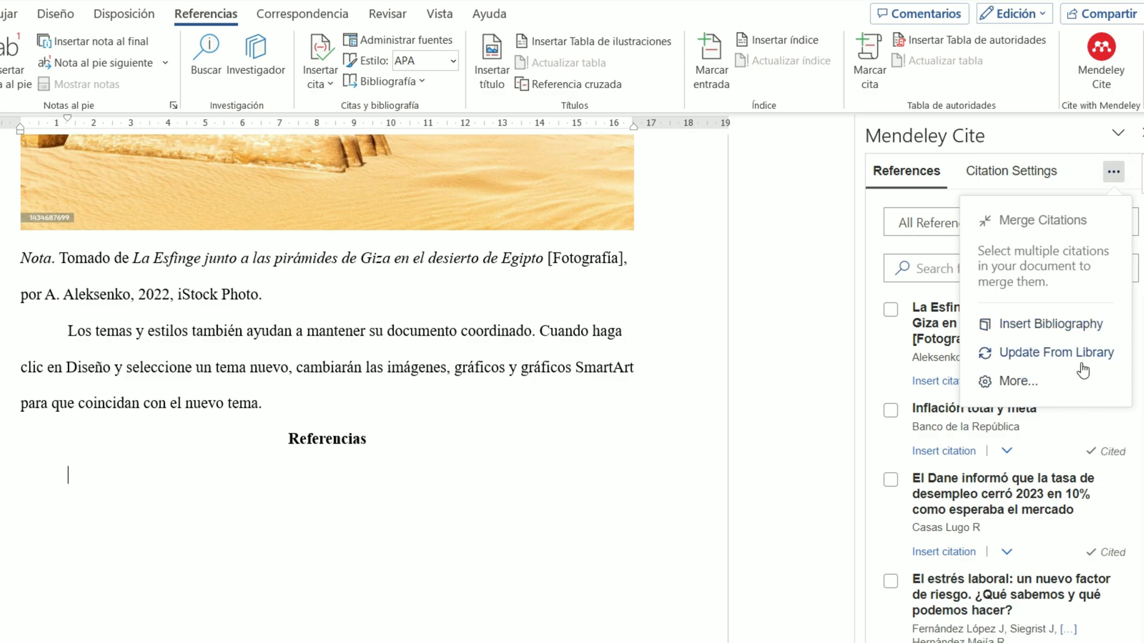
{"action": "left_click", "coordinate": [1051, 325]}
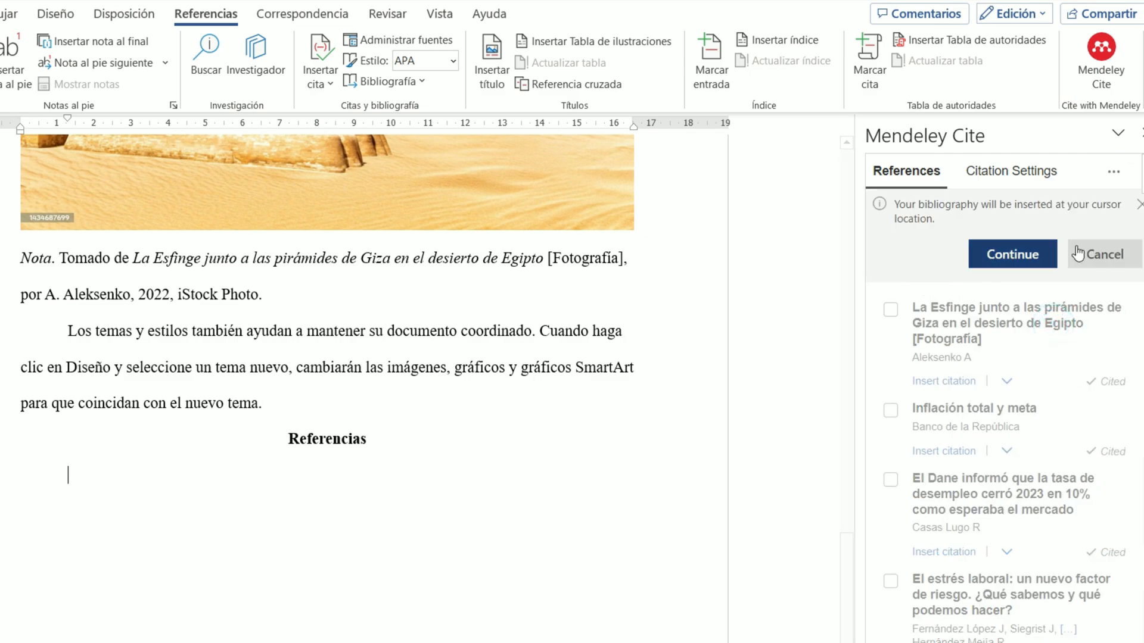
{"action": "left_click", "coordinate": [1034, 258]}
{"action": "scroll", "coordinate": [329, 273], "scroll_direction": "up", "scroll_amount": 8}
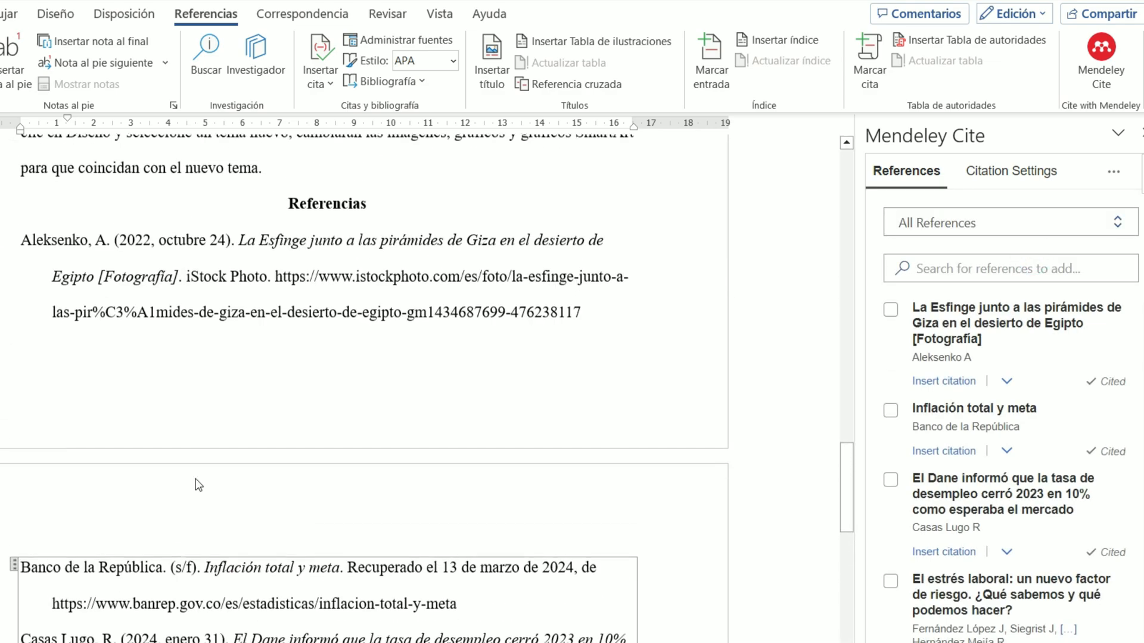
{"action": "scroll", "coordinate": [215, 368], "scroll_direction": "down", "scroll_amount": 5}
{"action": "scroll", "coordinate": [215, 368], "scroll_direction": "up", "scroll_amount": 6}
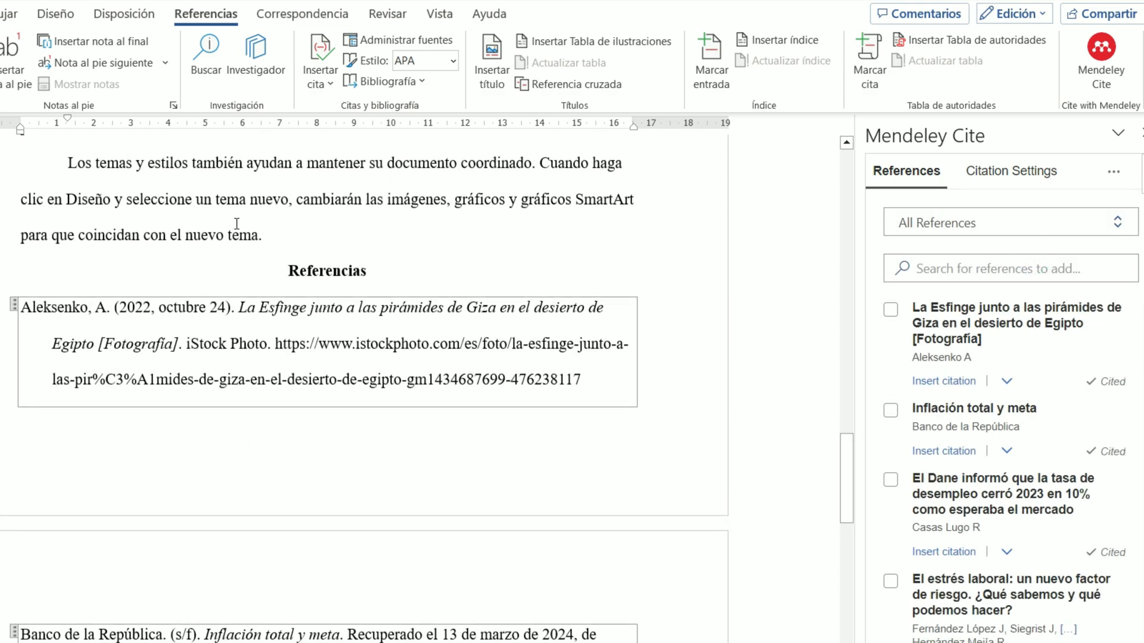
Step: Cite "Estrés laboral y su relación con las condiciones de trabajo" at the end of the last body paragraph and check the bibliography for its entry
{"action": "left_click", "coordinate": [265, 239]}
{"action": "scroll", "coordinate": [893, 381], "scroll_direction": "down", "scroll_amount": 10}
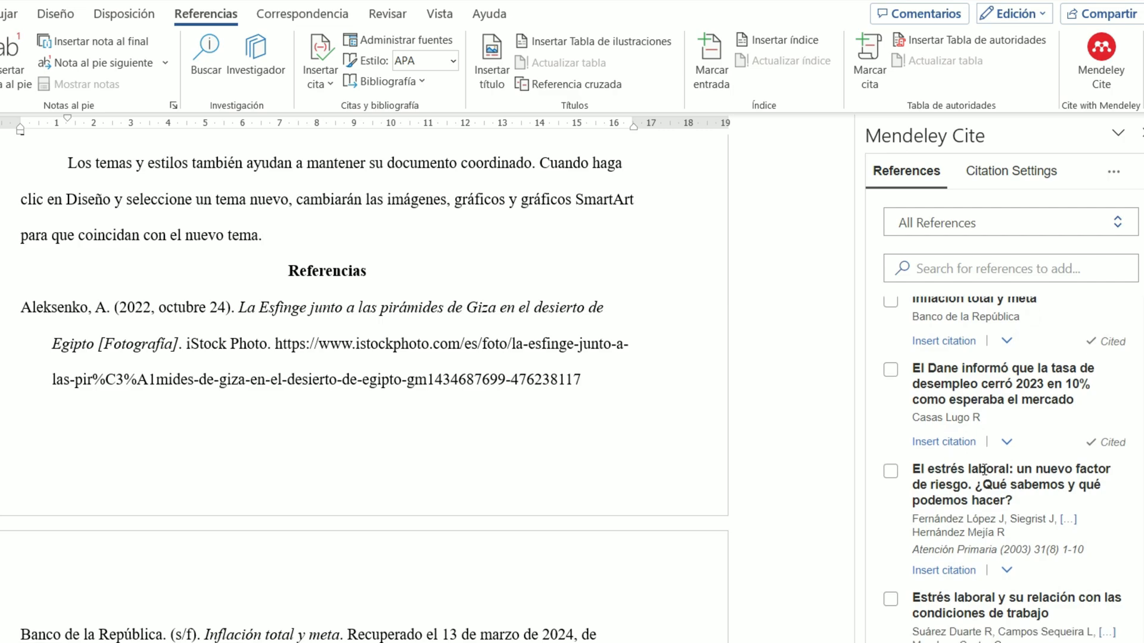
{"action": "scroll", "coordinate": [898, 396], "scroll_direction": "up", "scroll_amount": 2}
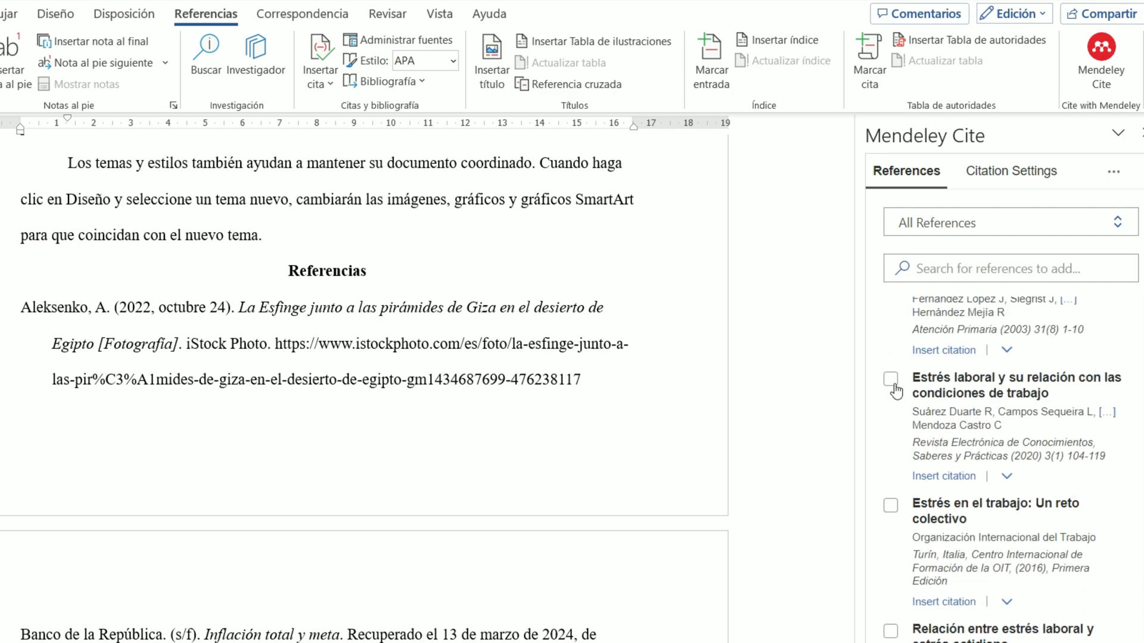
{"action": "left_click", "coordinate": [890, 379]}
{"action": "left_click", "coordinate": [936, 632]}
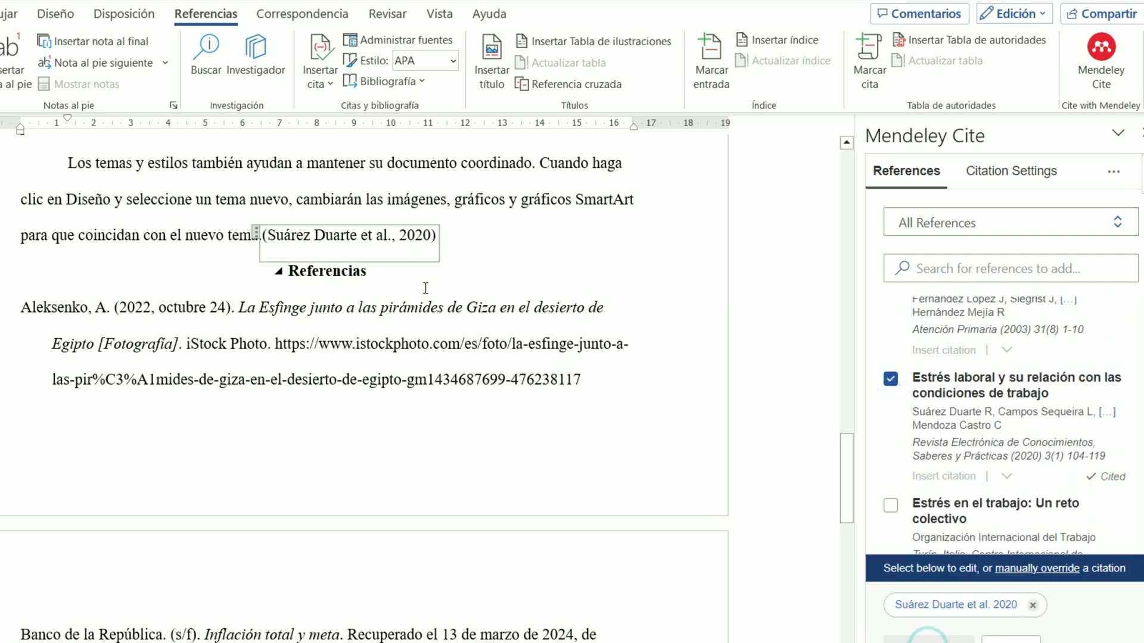
{"action": "left_click", "coordinate": [494, 244]}
{"action": "scroll", "coordinate": [303, 295], "scroll_direction": "down", "scroll_amount": 8}
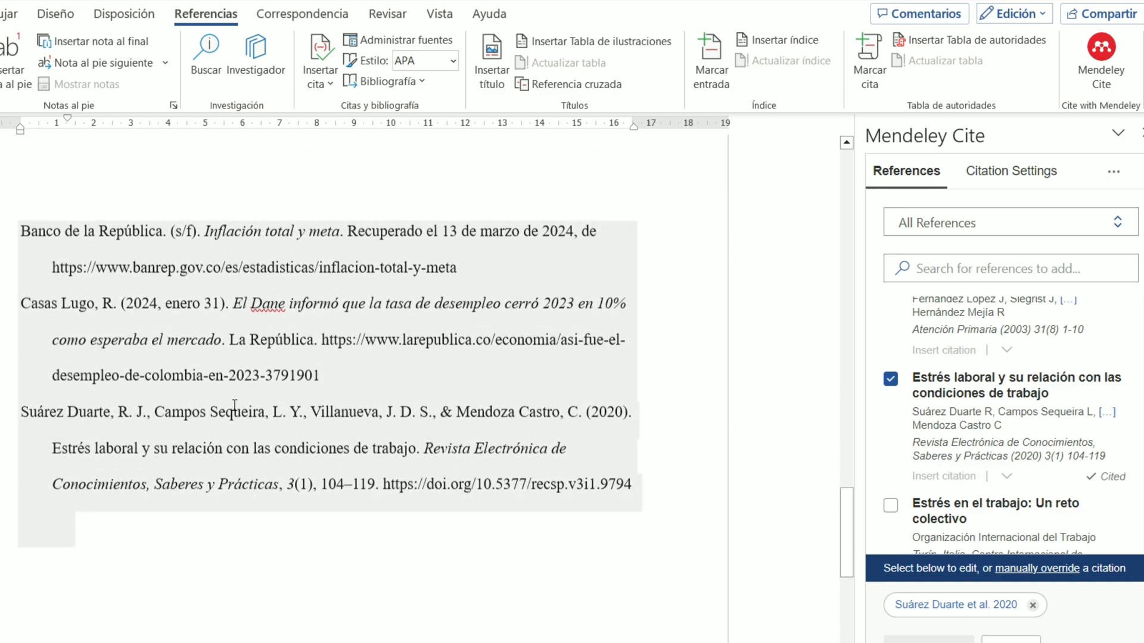
{"action": "scroll", "coordinate": [238, 382], "scroll_direction": "up", "scroll_amount": 5}
Step: Delete the 2020 citation at the end of the last body paragraph and check the bibliography again
{"action": "left_click", "coordinate": [458, 336]}
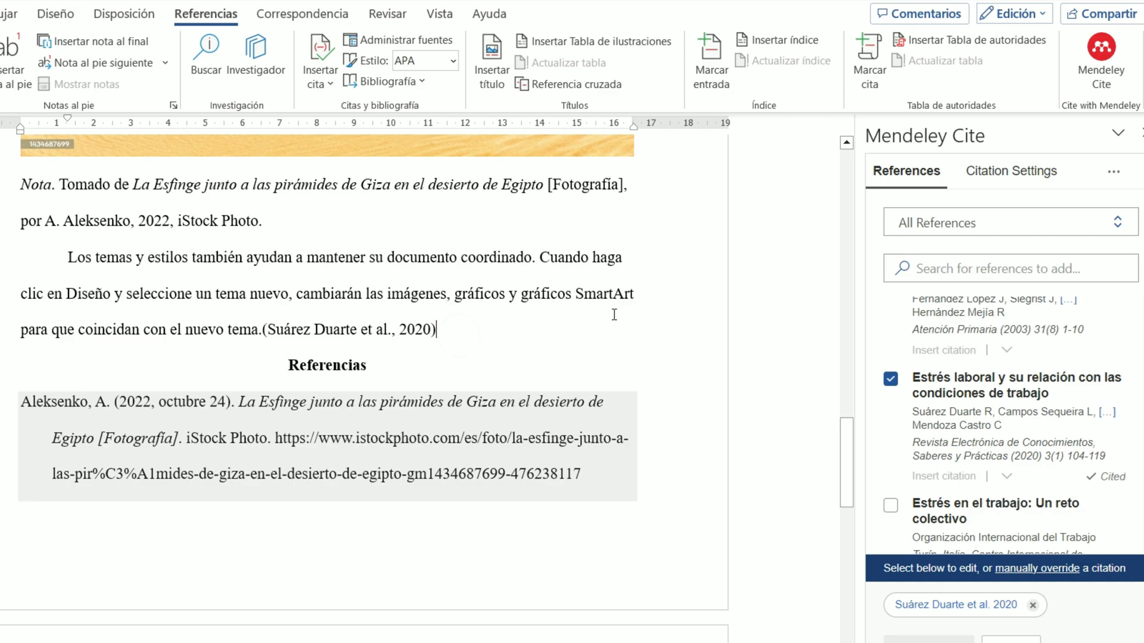
{"action": "key", "text": "BackSpace"}
{"action": "key", "text": "BackSpace"}
{"action": "scroll", "coordinate": [609, 305], "scroll_direction": "down", "scroll_amount": 7}
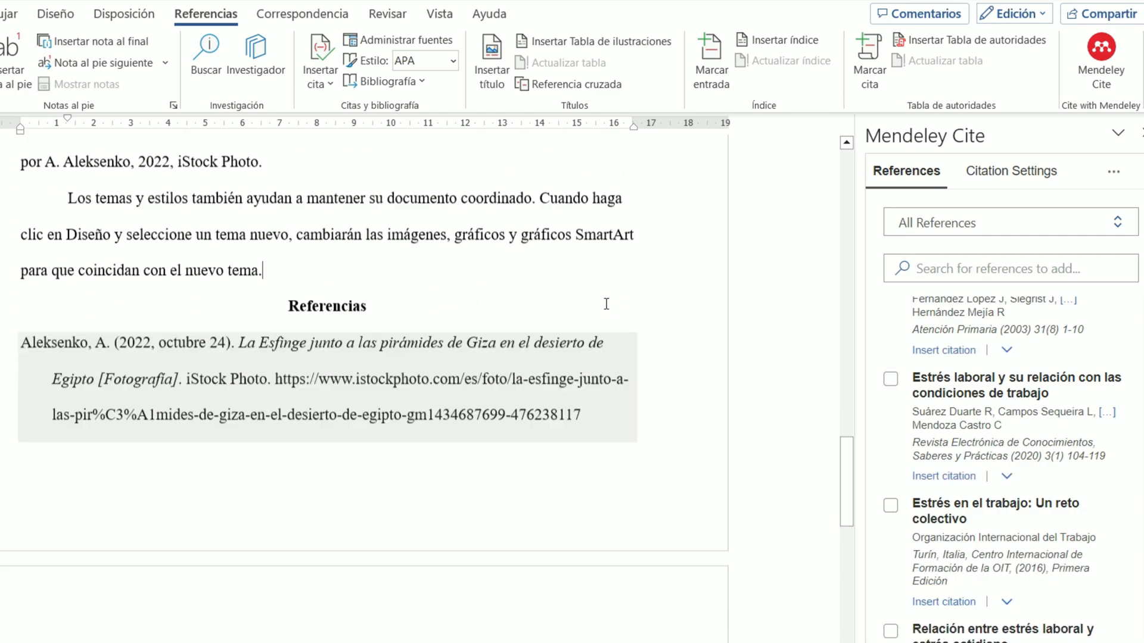
{"action": "scroll", "coordinate": [292, 513], "scroll_direction": "up", "scroll_amount": 4}
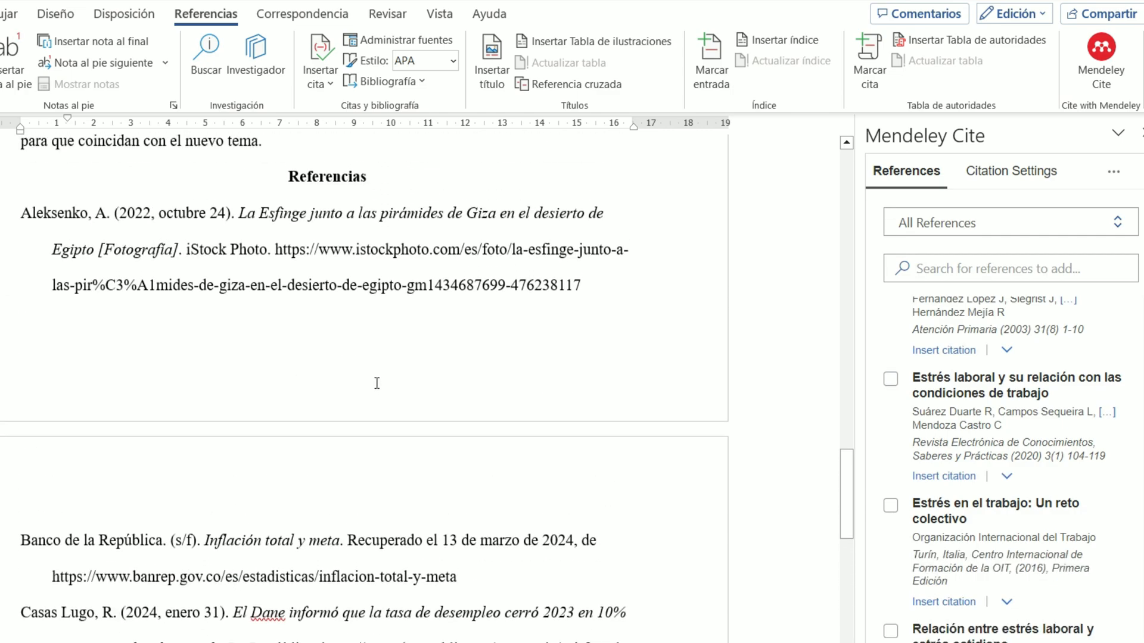
Step: Examine the sphinx photograph's bibliography entry: its author, full date, title, [Fotografía] description and website name
{"action": "scroll", "coordinate": [358, 381], "scroll_direction": "up", "scroll_amount": 3}
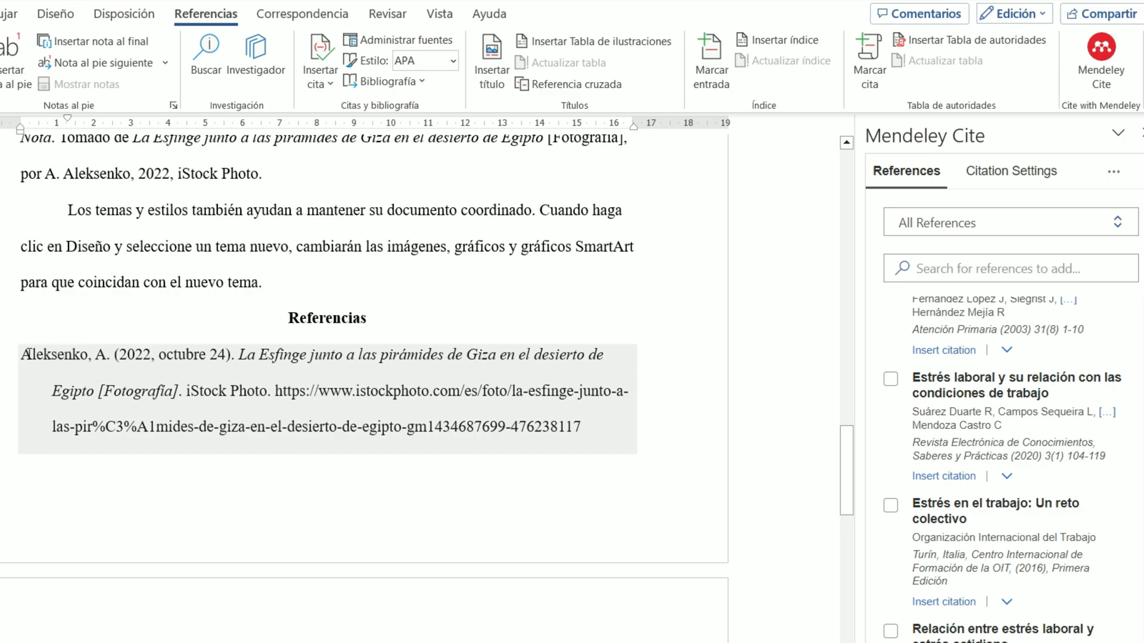
{"action": "left_click_drag", "start_coordinate": [26, 354], "coordinate": [595, 434]}
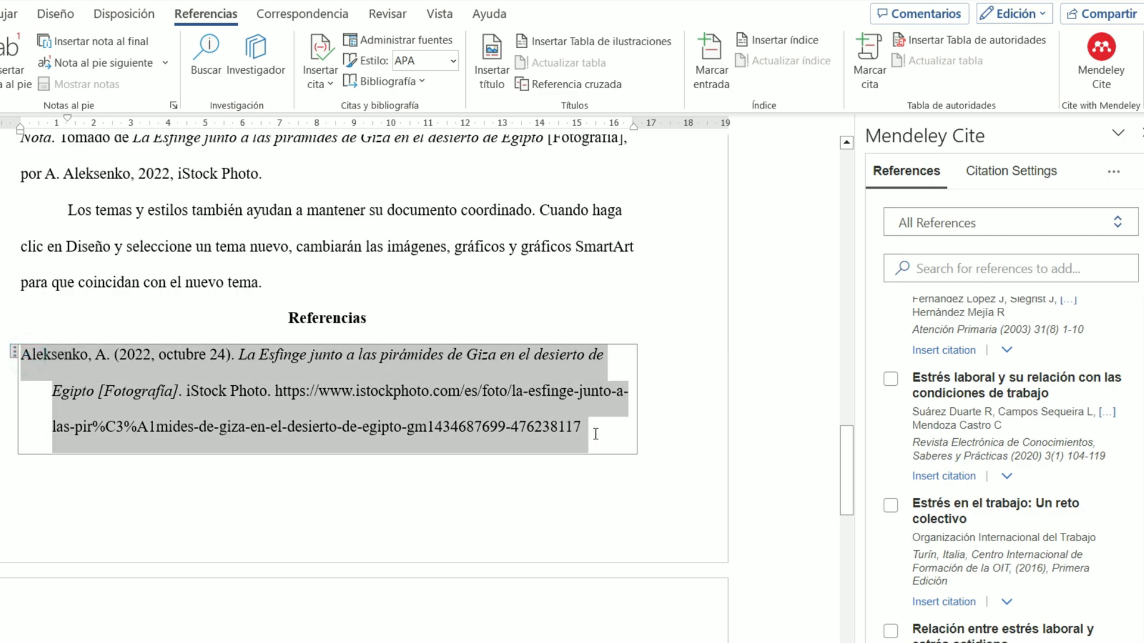
{"action": "left_click", "coordinate": [404, 296]}
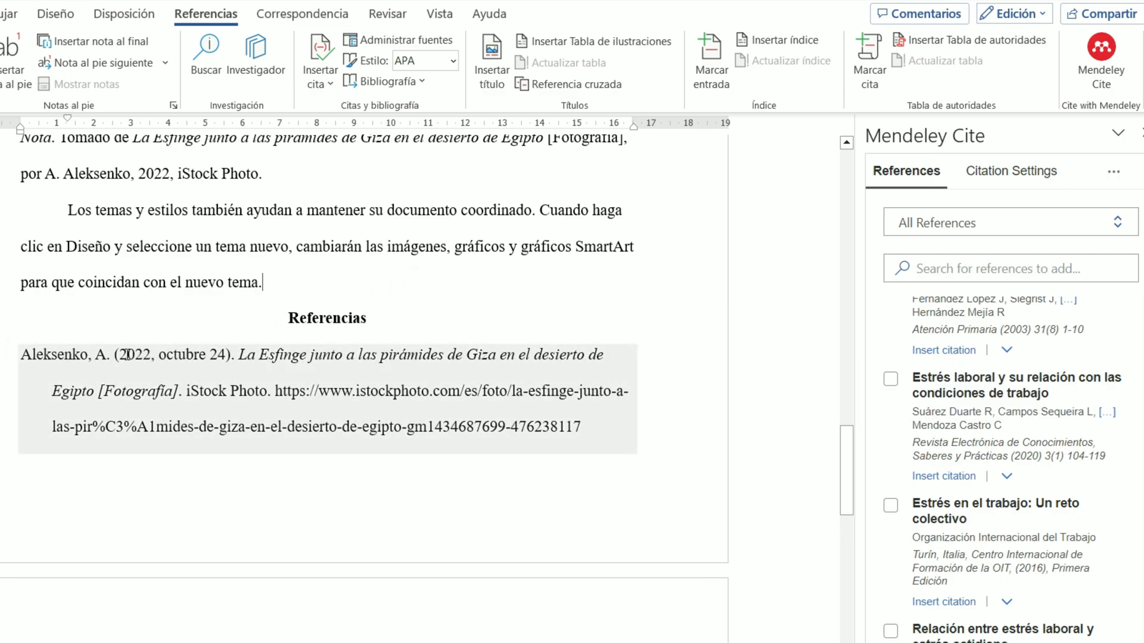
{"action": "left_click_drag", "start_coordinate": [129, 353], "coordinate": [220, 368]}
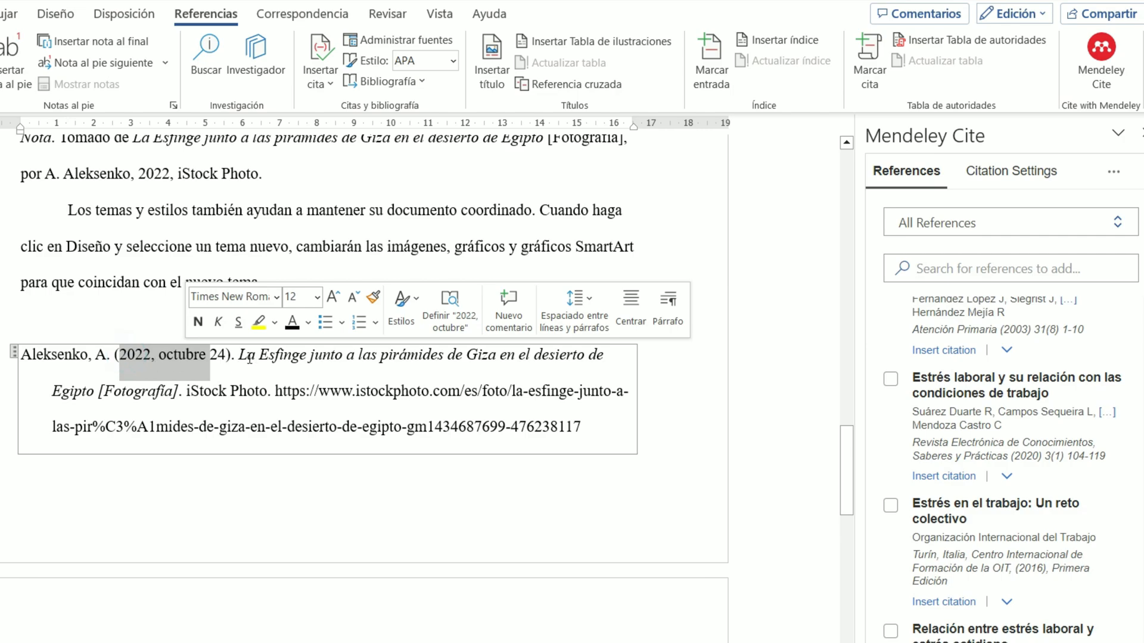
{"action": "left_click", "coordinate": [286, 356]}
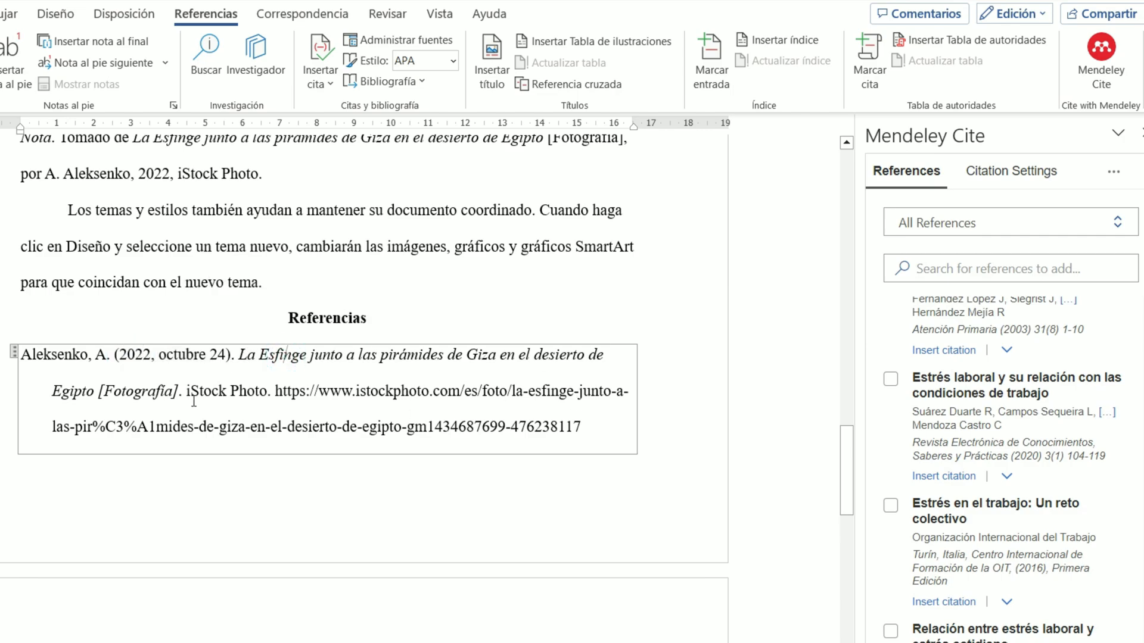
{"action": "left_click_drag", "start_coordinate": [105, 391], "coordinate": [172, 394]}
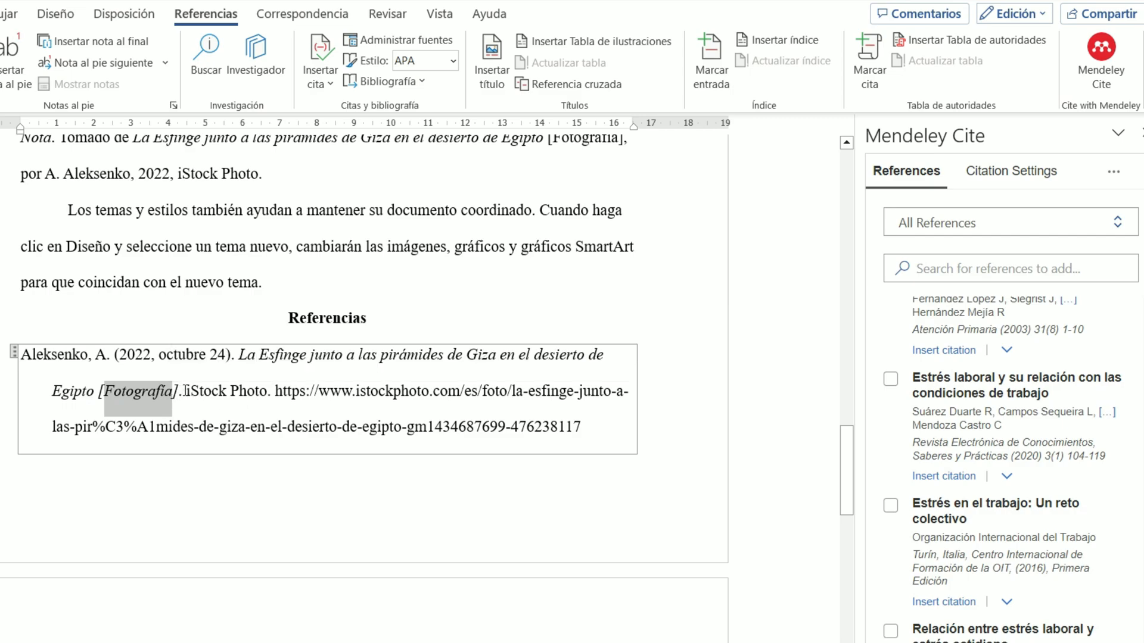
{"action": "left_click_drag", "start_coordinate": [267, 392], "coordinate": [174, 392]}
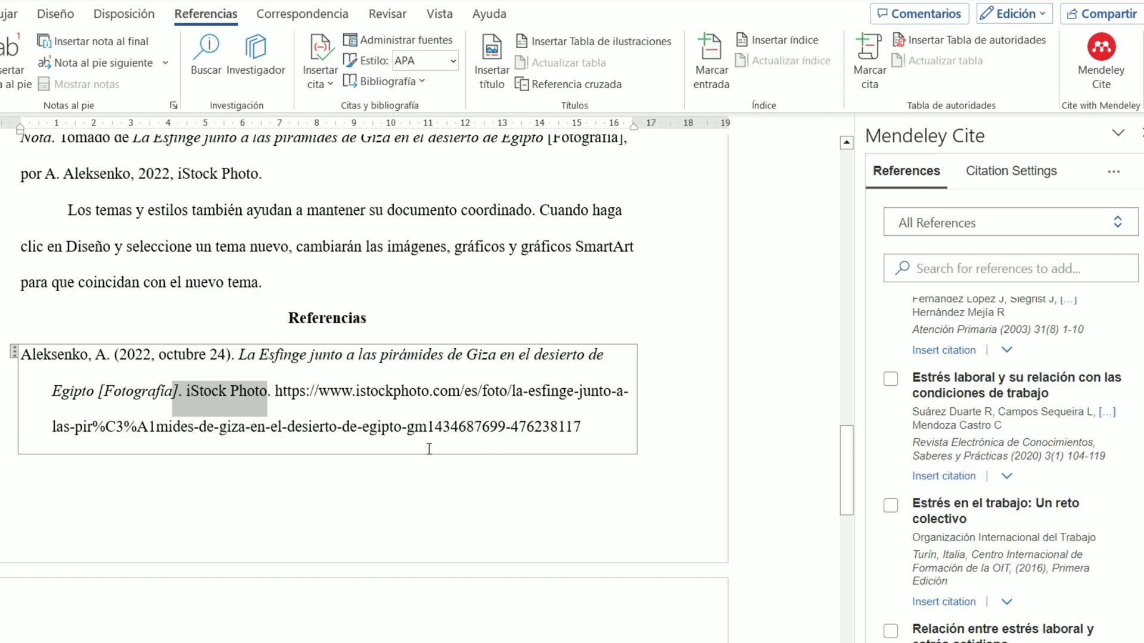
Step: Examine the retrieval date and web address in the Banco de la República entry, and compare it with the La República entry
{"action": "scroll", "coordinate": [409, 439], "scroll_direction": "down", "scroll_amount": 5}
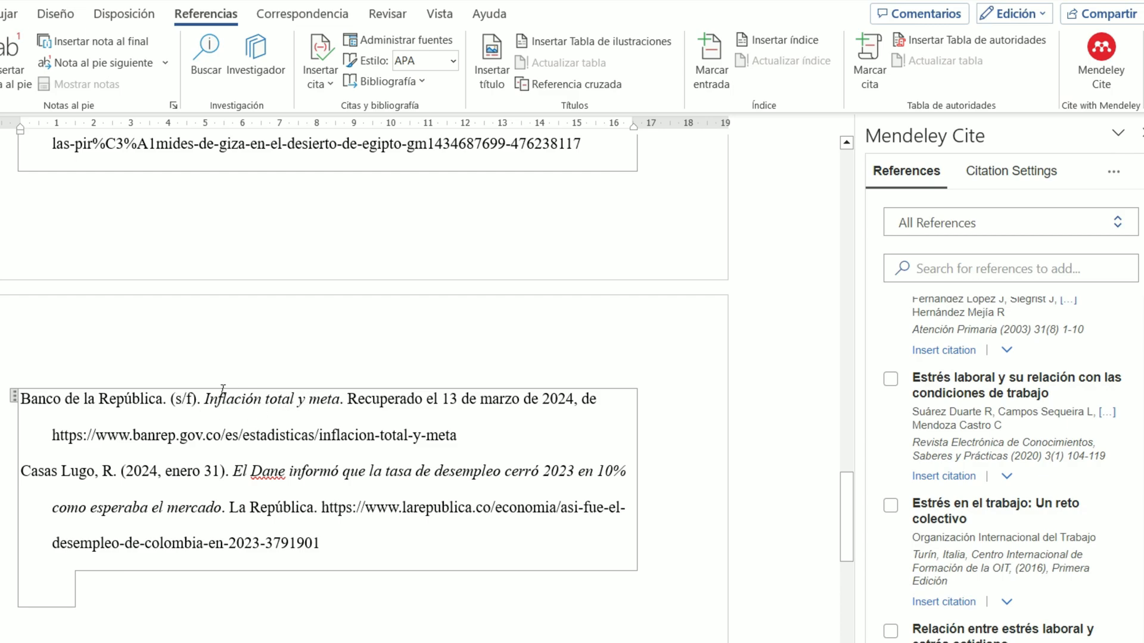
{"action": "left_click_drag", "start_coordinate": [208, 398], "coordinate": [596, 398]}
{"action": "left_click", "coordinate": [571, 444]}
{"action": "left_click_drag", "start_coordinate": [460, 436], "coordinate": [50, 434]}
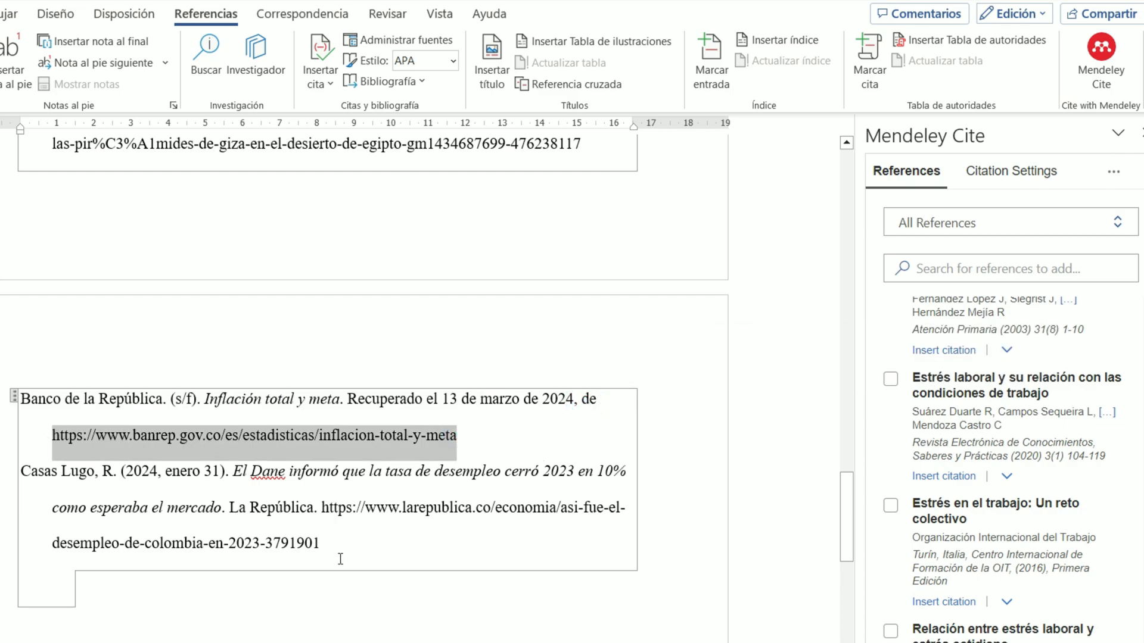
{"action": "left_click", "coordinate": [324, 545]}
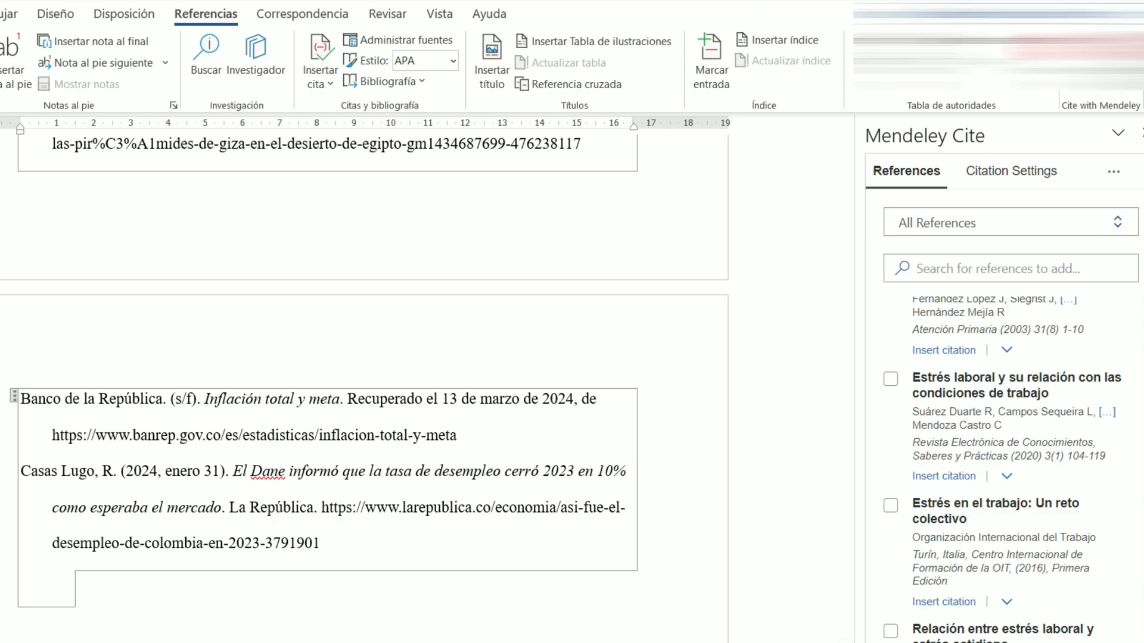
Step: Switch to Mendeley and check the access date stored for the "El Dane informó..." web page, returning to Word
{"action": "key", "text": "alt+Tab"}
{"action": "left_click", "coordinate": [148, 250]}
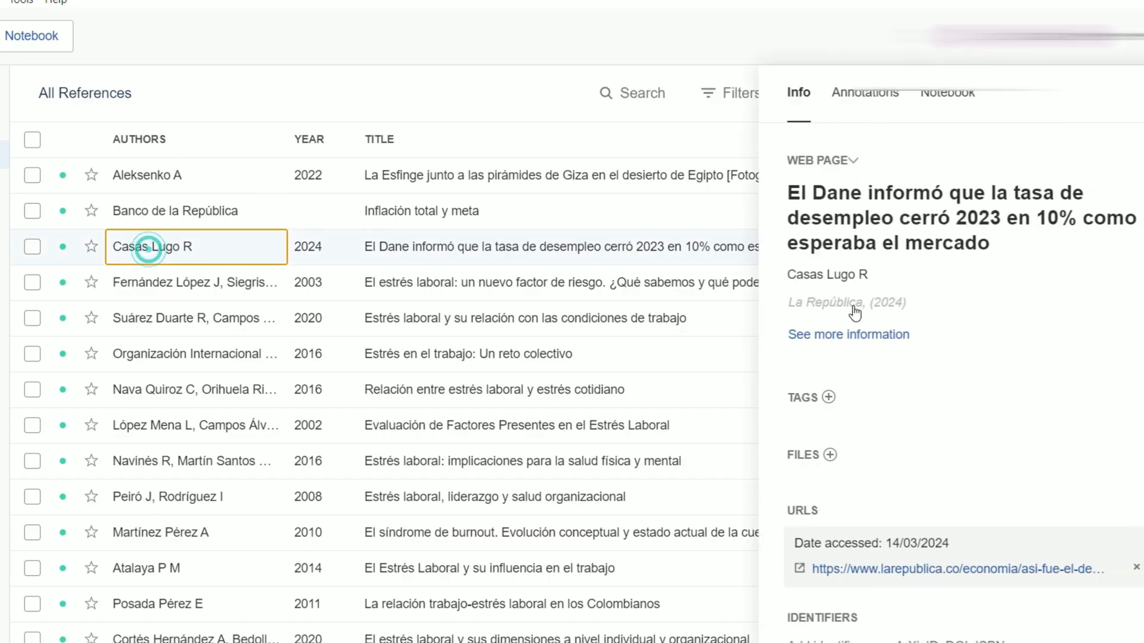
{"action": "scroll", "coordinate": [904, 445], "scroll_direction": "down", "scroll_amount": 3}
{"action": "left_click", "coordinate": [934, 414]}
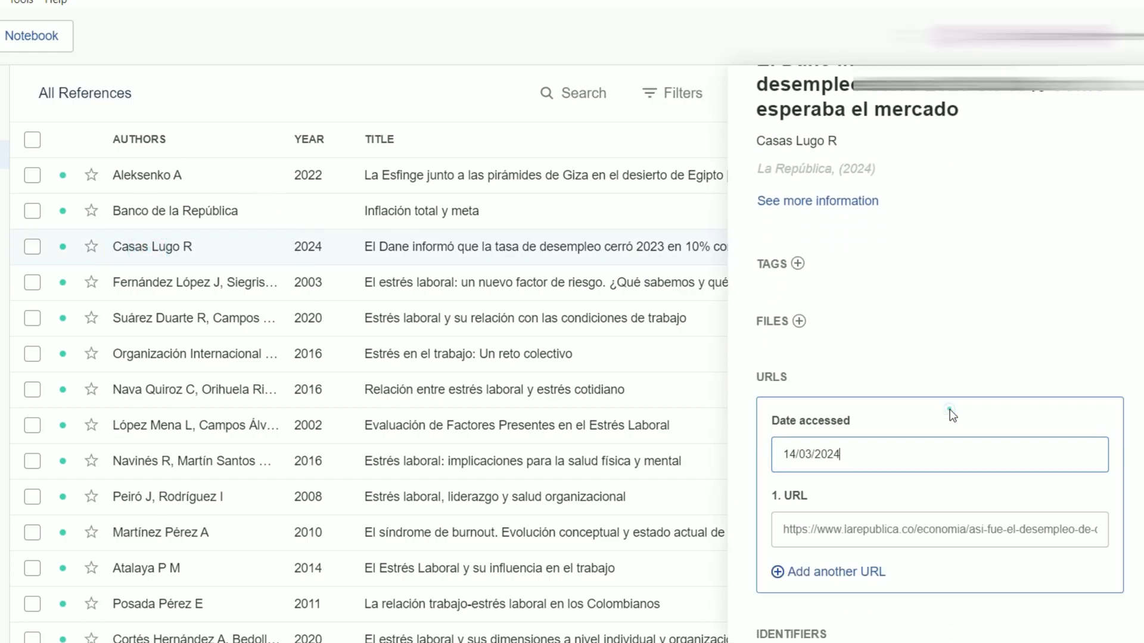
{"action": "left_click_drag", "start_coordinate": [856, 459], "coordinate": [787, 460]}
{"action": "left_click", "coordinate": [42, 625]}
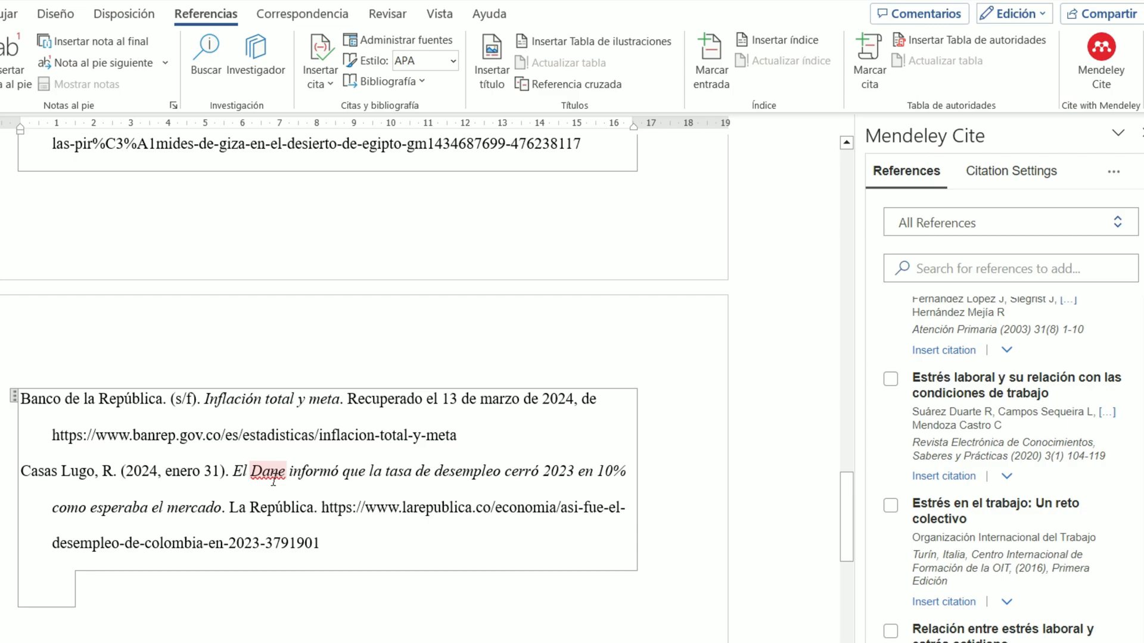
Step: Add "Recuperado el 13 de marzo de 2024, de" before the web address in the bibliography's La República entry
{"action": "scroll", "coordinate": [357, 452], "scroll_direction": "up", "scroll_amount": 3}
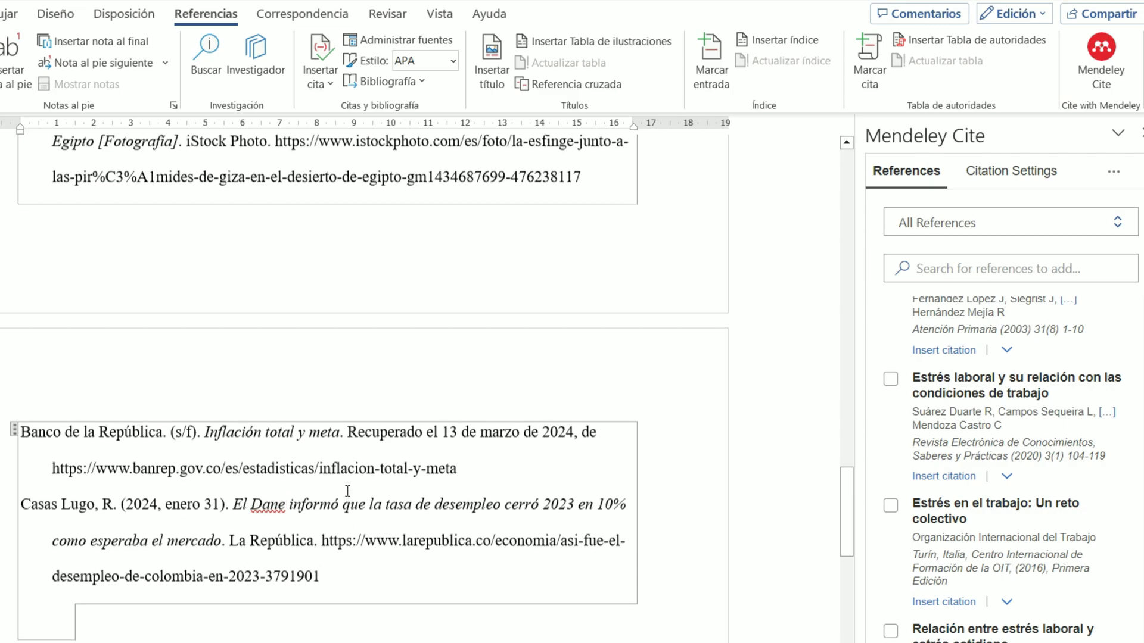
{"action": "scroll", "coordinate": [573, 308], "scroll_direction": "up", "scroll_amount": 3}
{"action": "scroll", "coordinate": [366, 324], "scroll_direction": "down", "scroll_amount": 8}
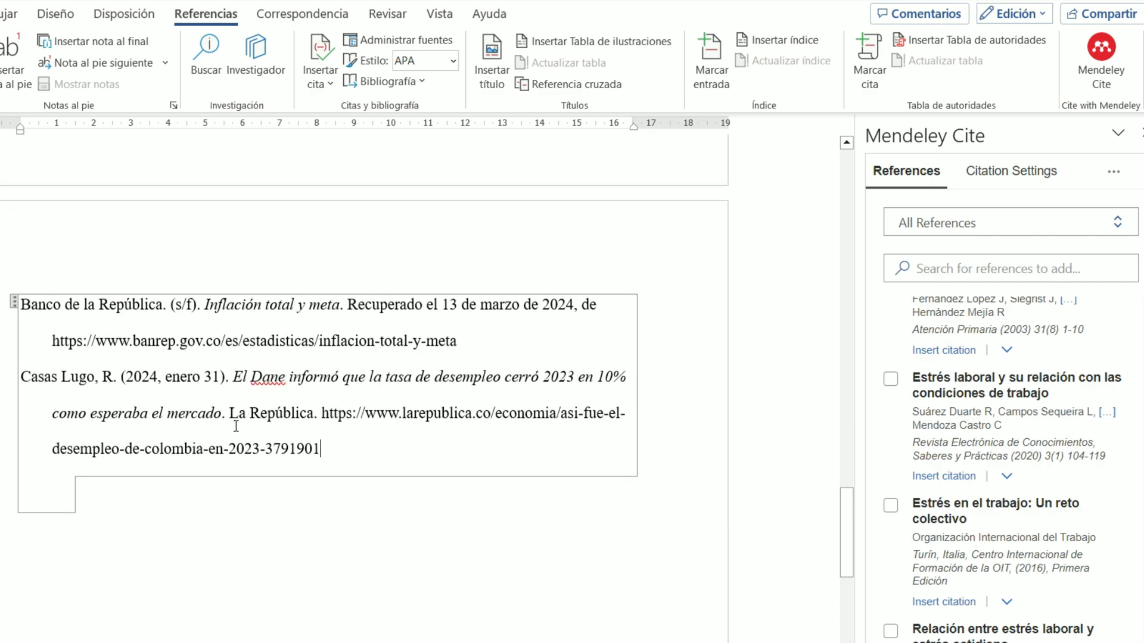
{"action": "left_click", "coordinate": [319, 413]}
{"action": "type", "text": "Recuper"}
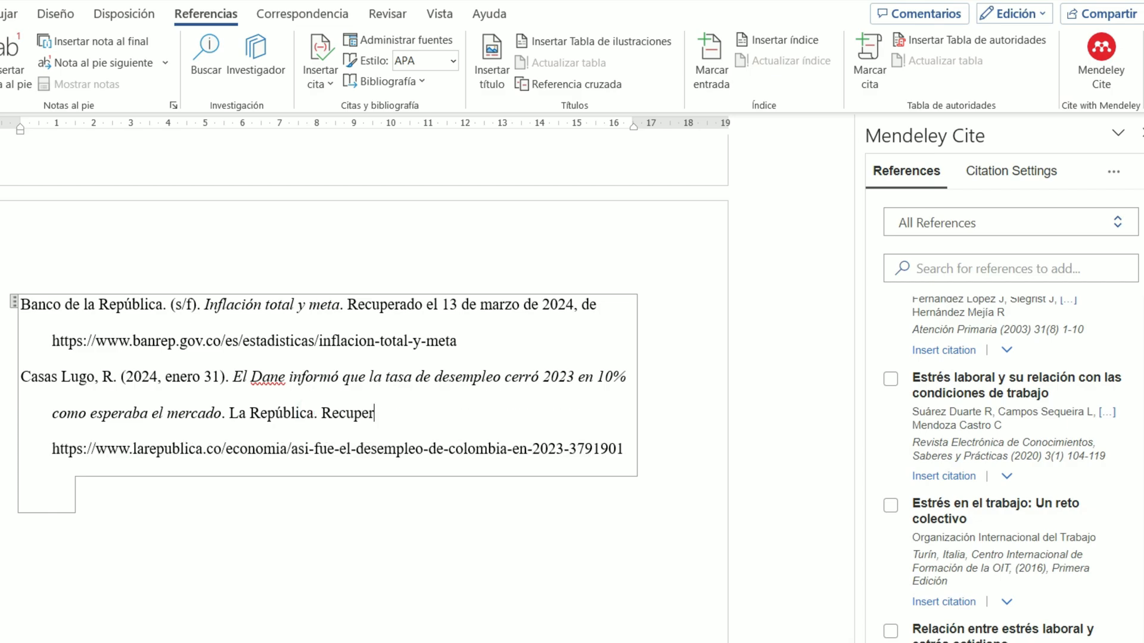
{"action": "type", "text": "ado el 13 de marzo de 202"}
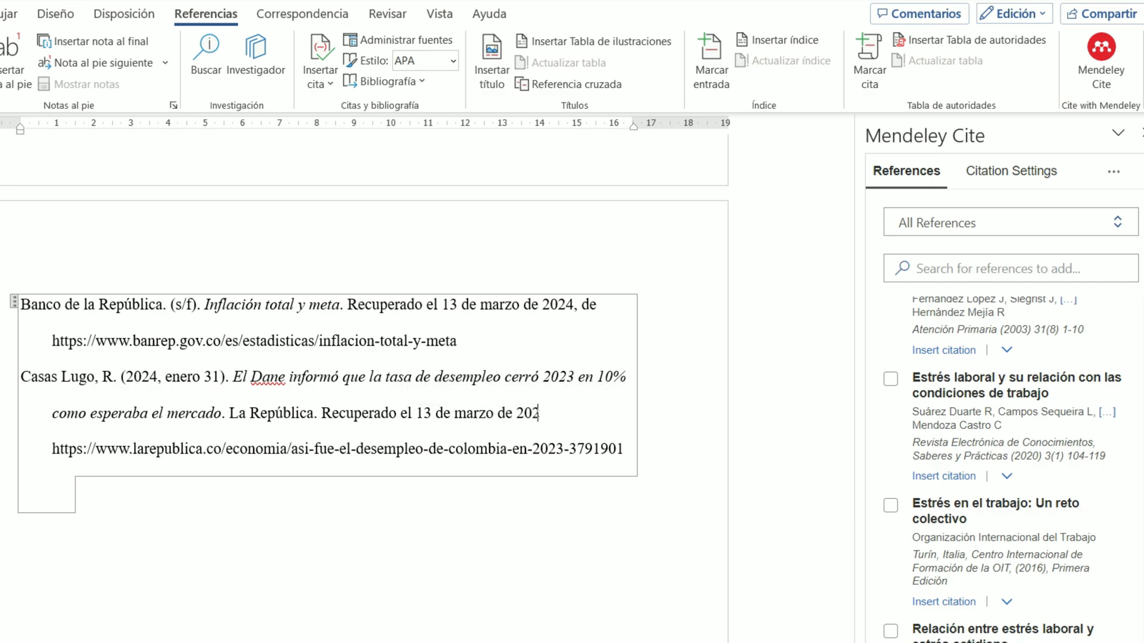
{"action": "type", "text": "4, de"}
Step: Insert the Organización Internacional del Trabajo 2016 citation, "Estrés en el trabajo: Un reto colectivo", at the end of the last body paragraph
{"action": "scroll", "coordinate": [433, 368], "scroll_direction": "up", "scroll_amount": 8}
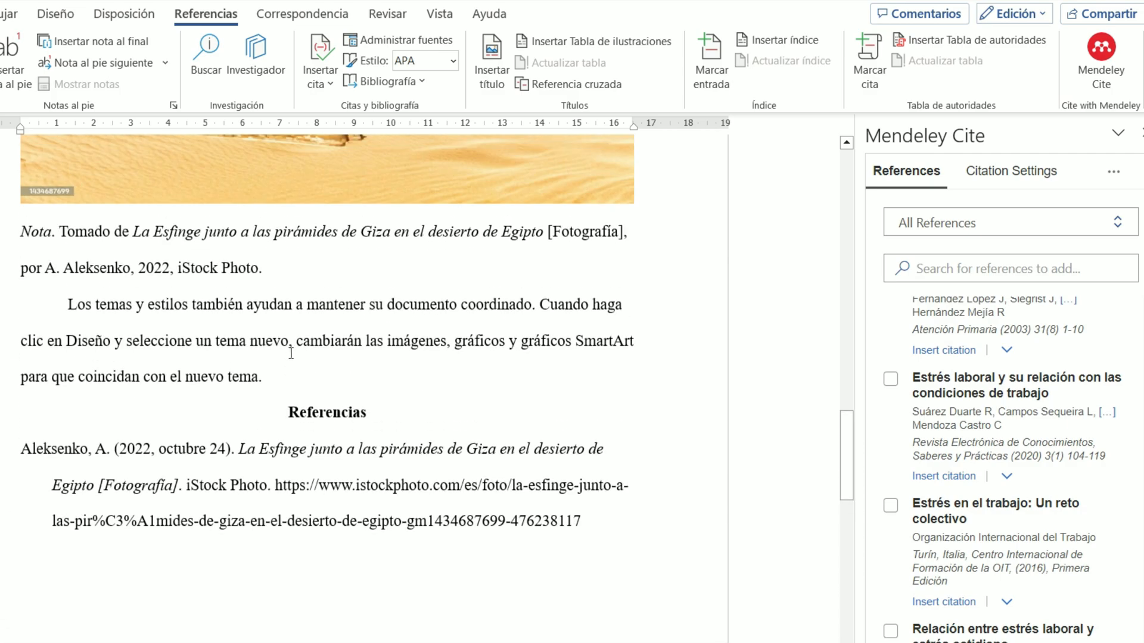
{"action": "left_click", "coordinate": [294, 381]}
{"action": "scroll", "coordinate": [294, 381], "scroll_direction": "down", "scroll_amount": 5}
{"action": "scroll", "coordinate": [262, 443], "scroll_direction": "down", "scroll_amount": 3}
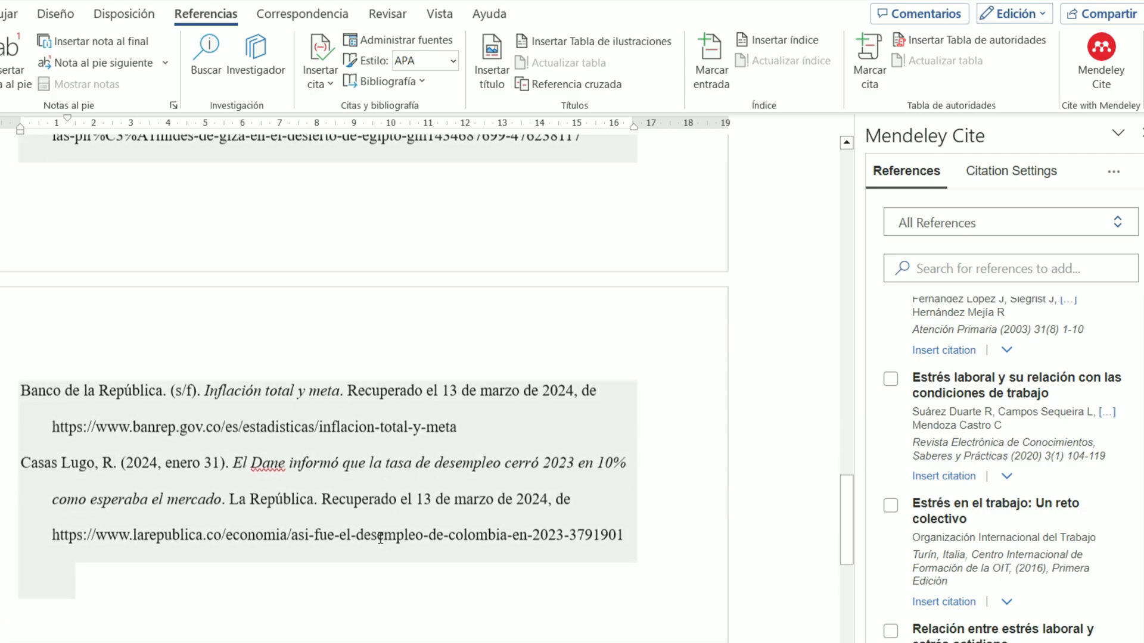
{"action": "scroll", "coordinate": [346, 386], "scroll_direction": "up", "scroll_amount": 5}
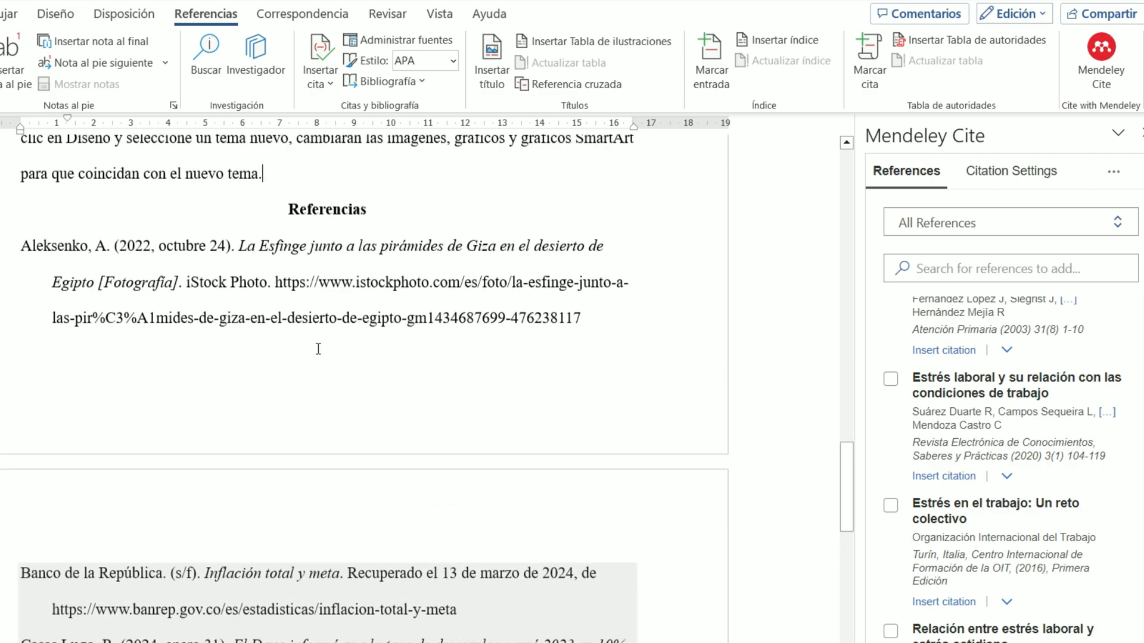
{"action": "left_click", "coordinate": [891, 506]}
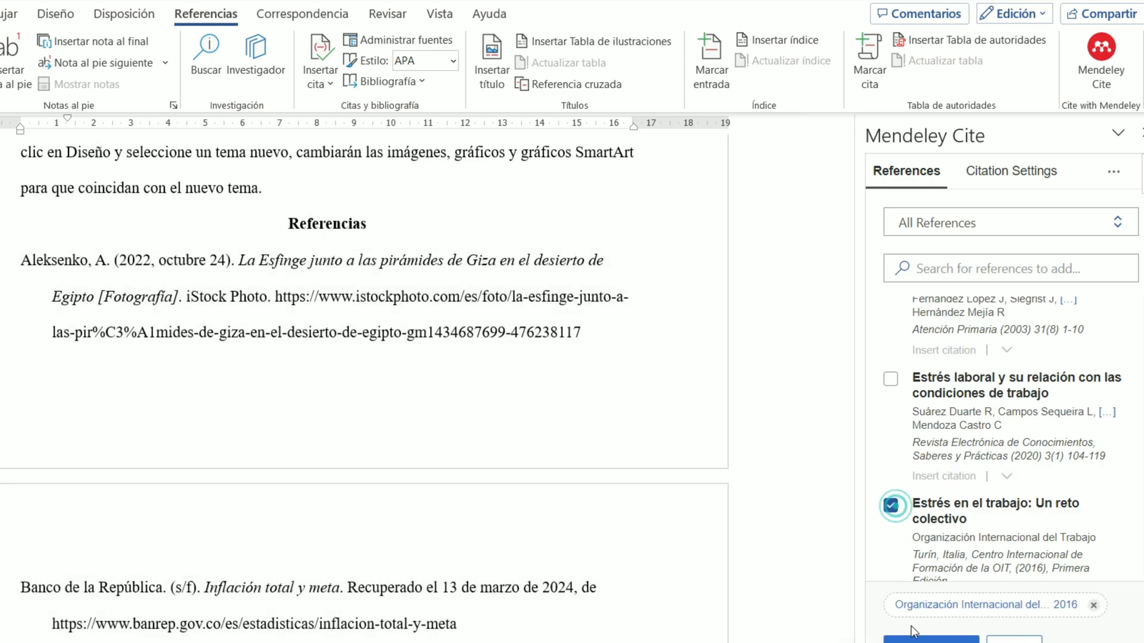
{"action": "left_click", "coordinate": [910, 626]}
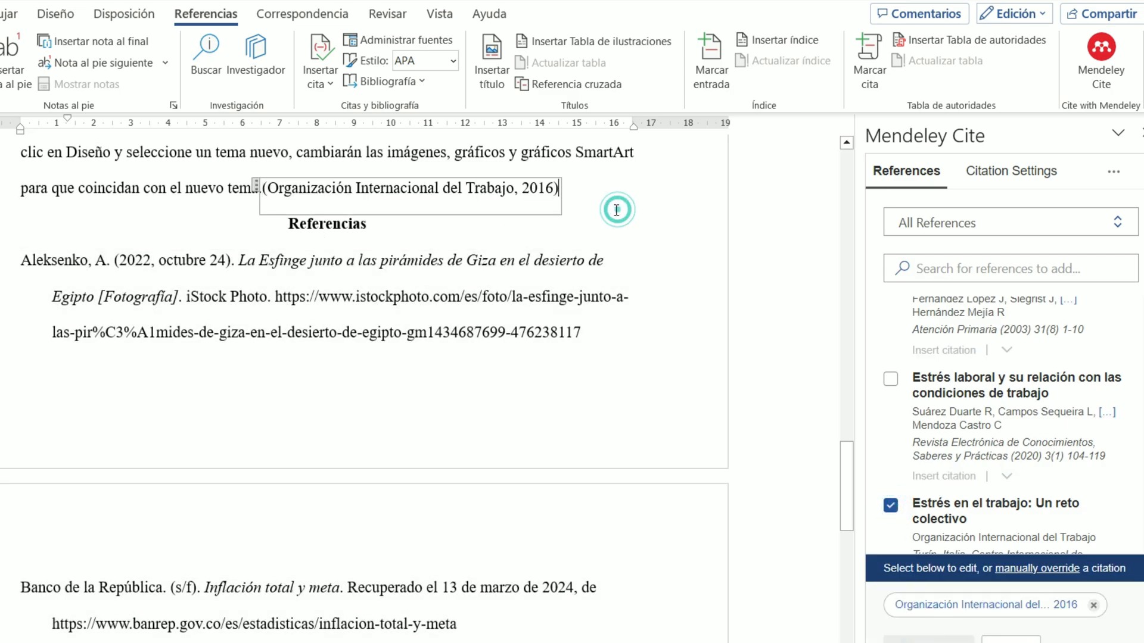
Step: Check the regenerated bibliography, examining the text between the website name and the web address in the La República entry
{"action": "scroll", "coordinate": [567, 256], "scroll_direction": "down", "scroll_amount": 8}
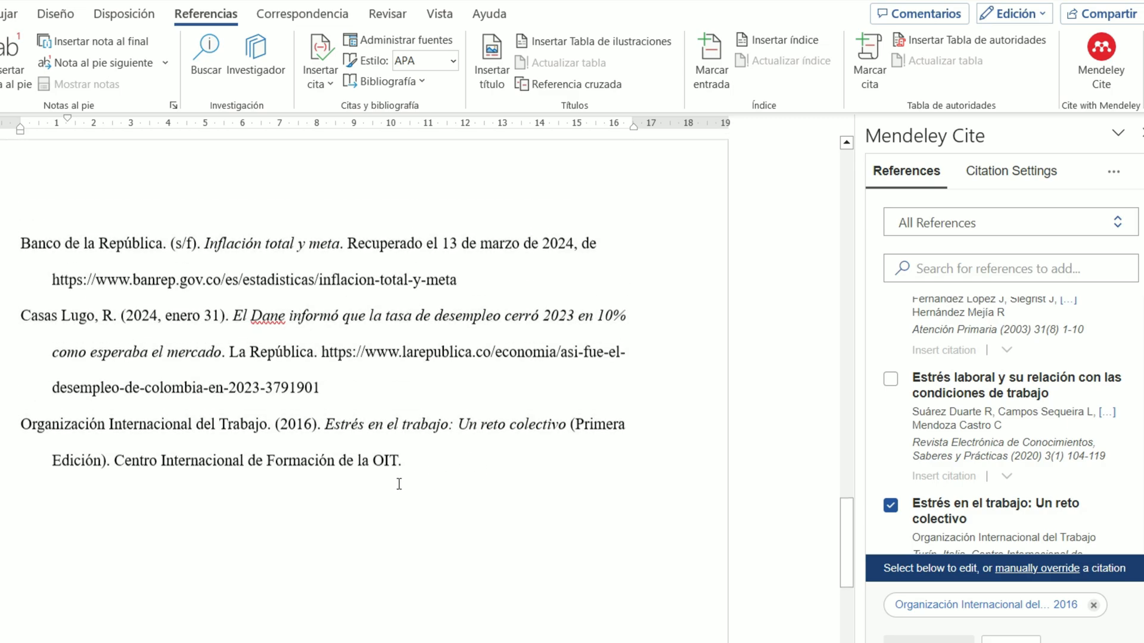
{"action": "scroll", "coordinate": [294, 428], "scroll_direction": "down", "scroll_amount": 1}
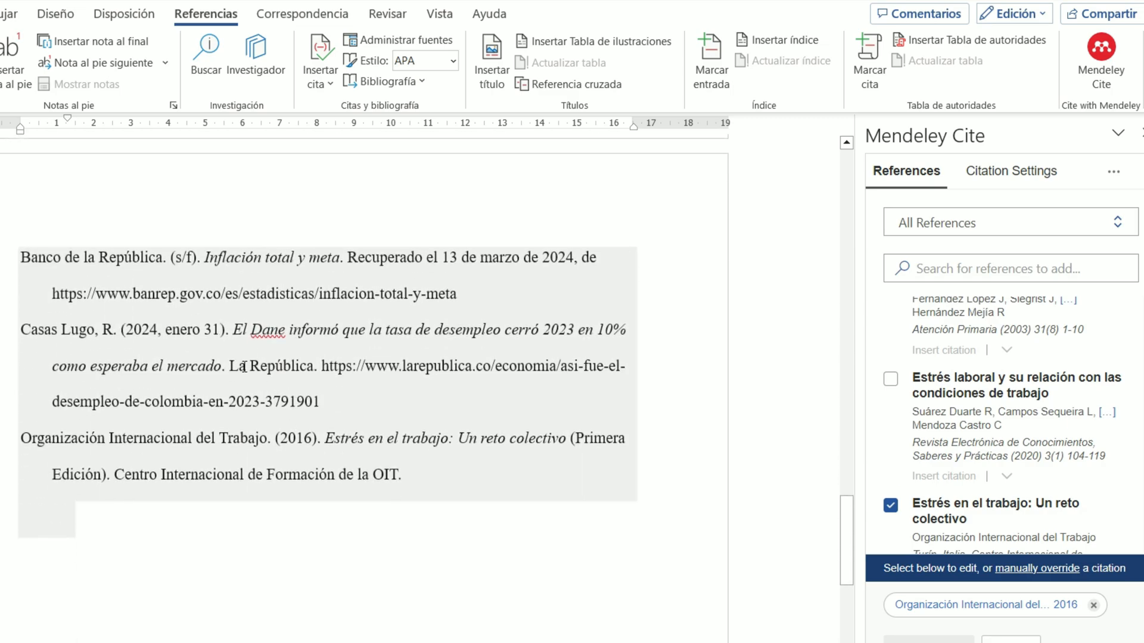
{"action": "left_click_drag", "start_coordinate": [250, 366], "coordinate": [391, 370]}
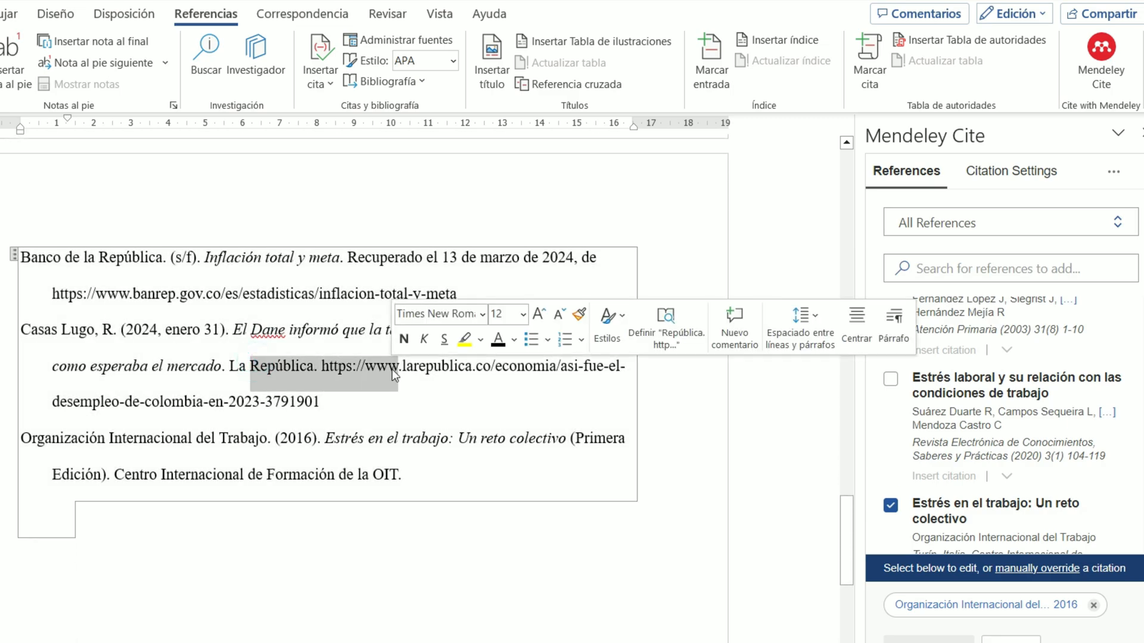
{"action": "left_click", "coordinate": [288, 363]}
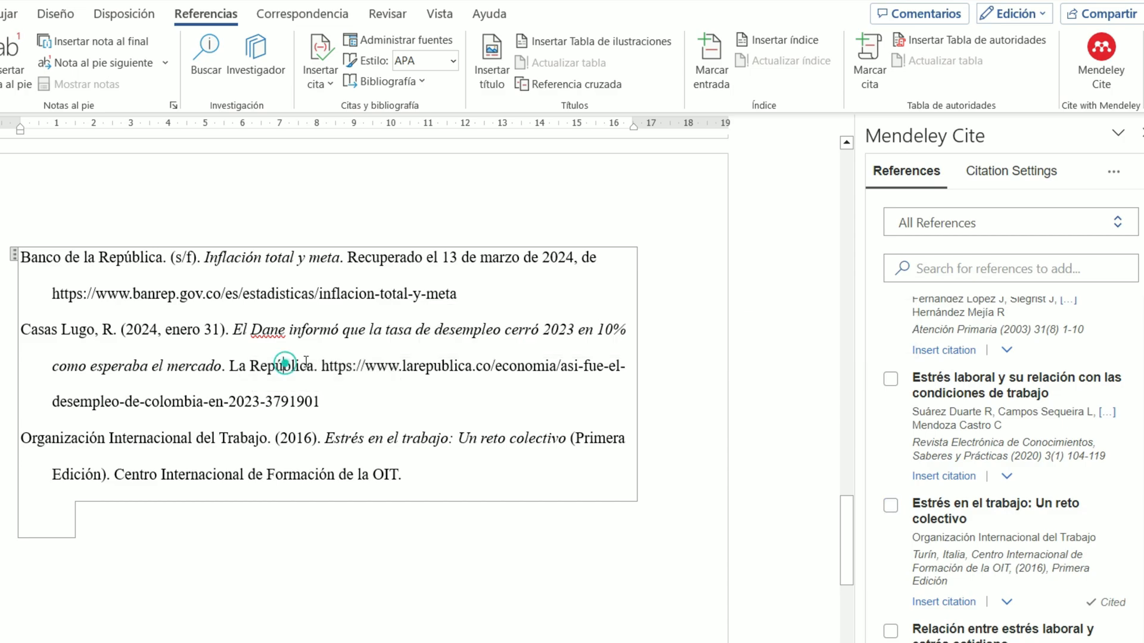
{"action": "left_click_drag", "start_coordinate": [260, 365], "coordinate": [352, 362]}
{"action": "scroll", "coordinate": [383, 475], "scroll_direction": "up", "scroll_amount": 3}
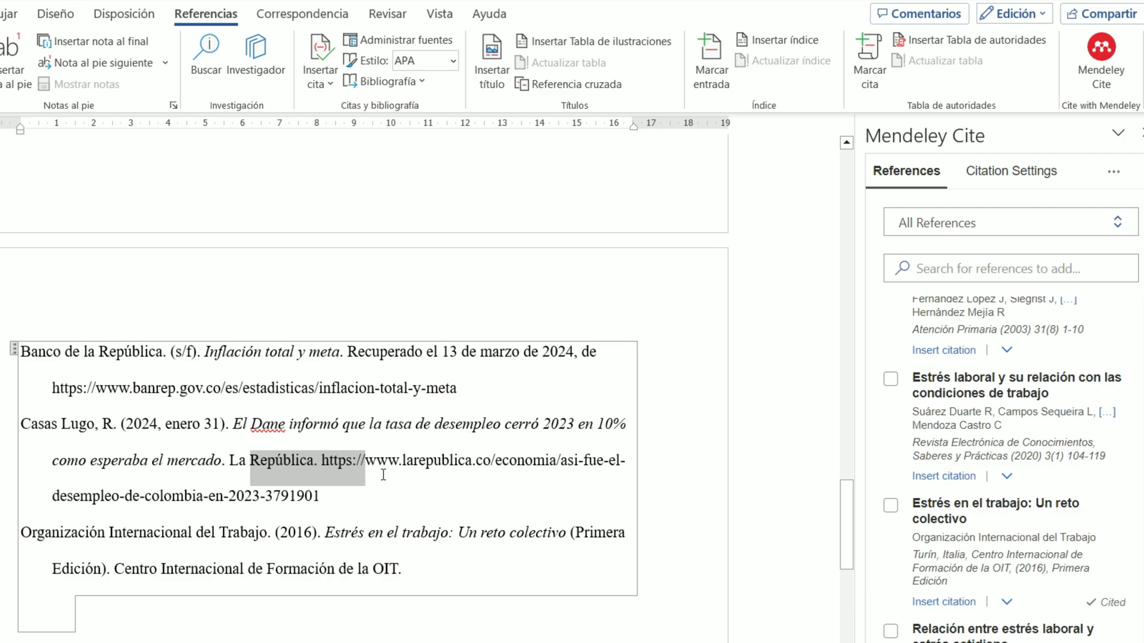
Step: Examine the retrieval date and the (s/f) date in the Banco de la República entry, and return to the start of the bibliography
{"action": "left_click_drag", "start_coordinate": [348, 352], "coordinate": [557, 359]}
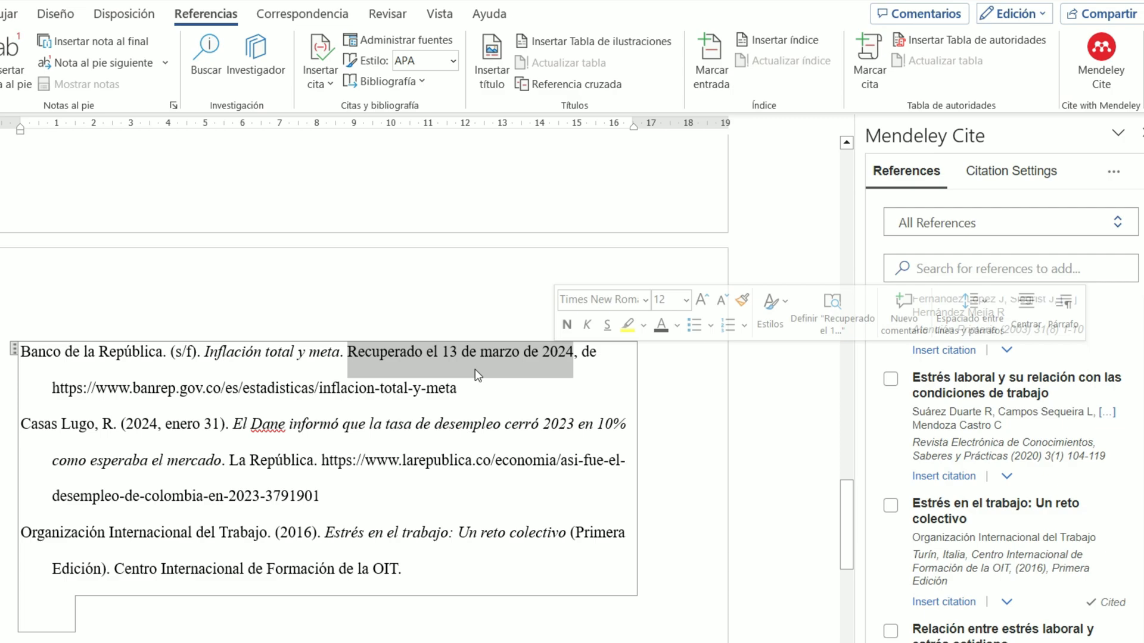
{"action": "left_click", "coordinate": [476, 390]}
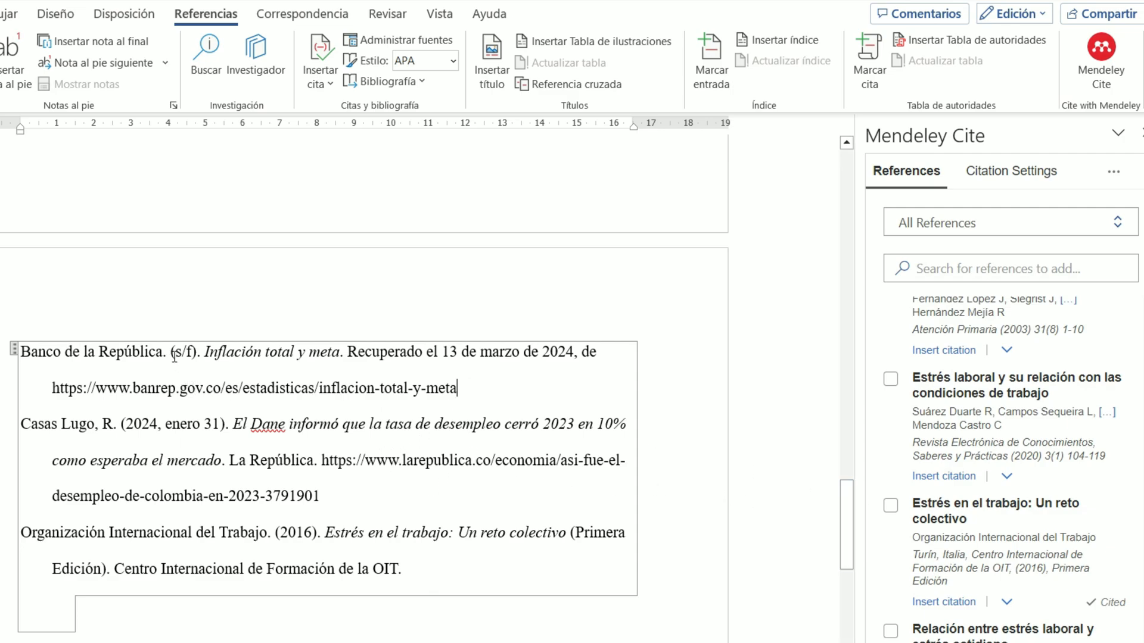
{"action": "left_click_drag", "start_coordinate": [172, 352], "coordinate": [196, 353]}
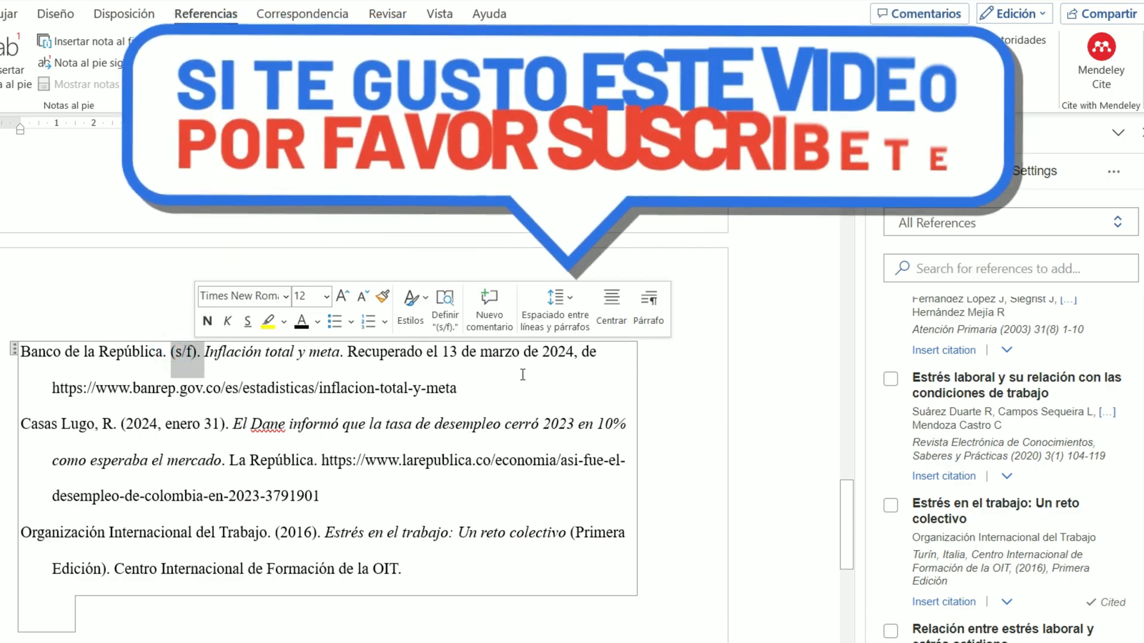
{"action": "left_click", "coordinate": [672, 428]}
{"action": "left_click_drag", "start_coordinate": [844, 510], "coordinate": [846, 481]}
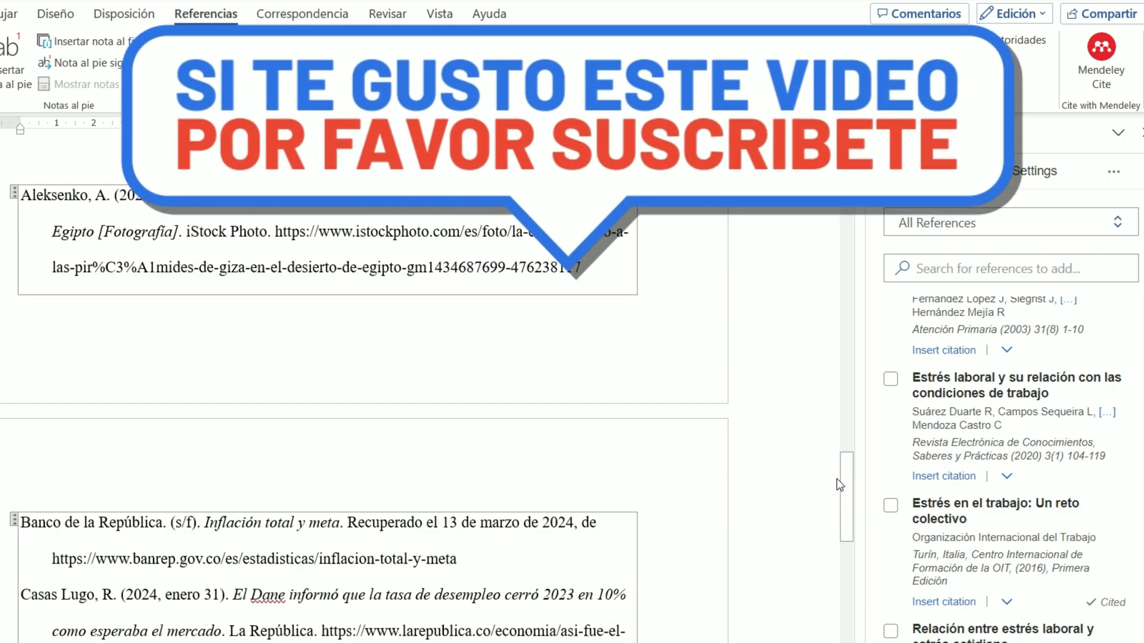